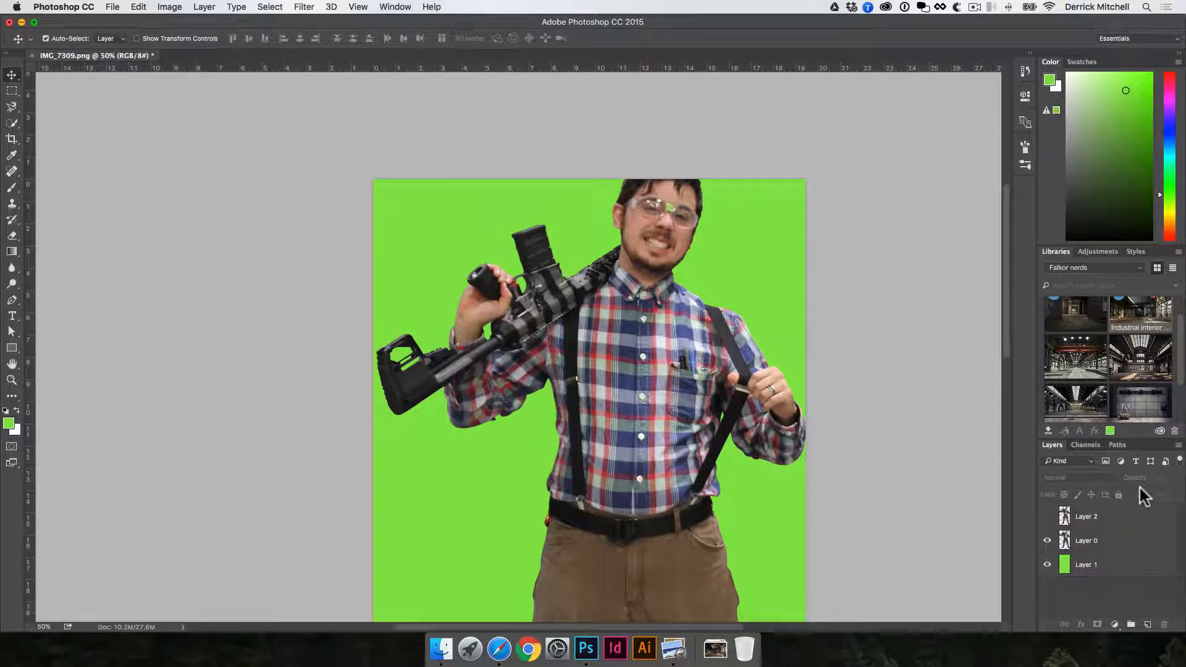
Save the work path under the name "cutout".
click(1119, 446)
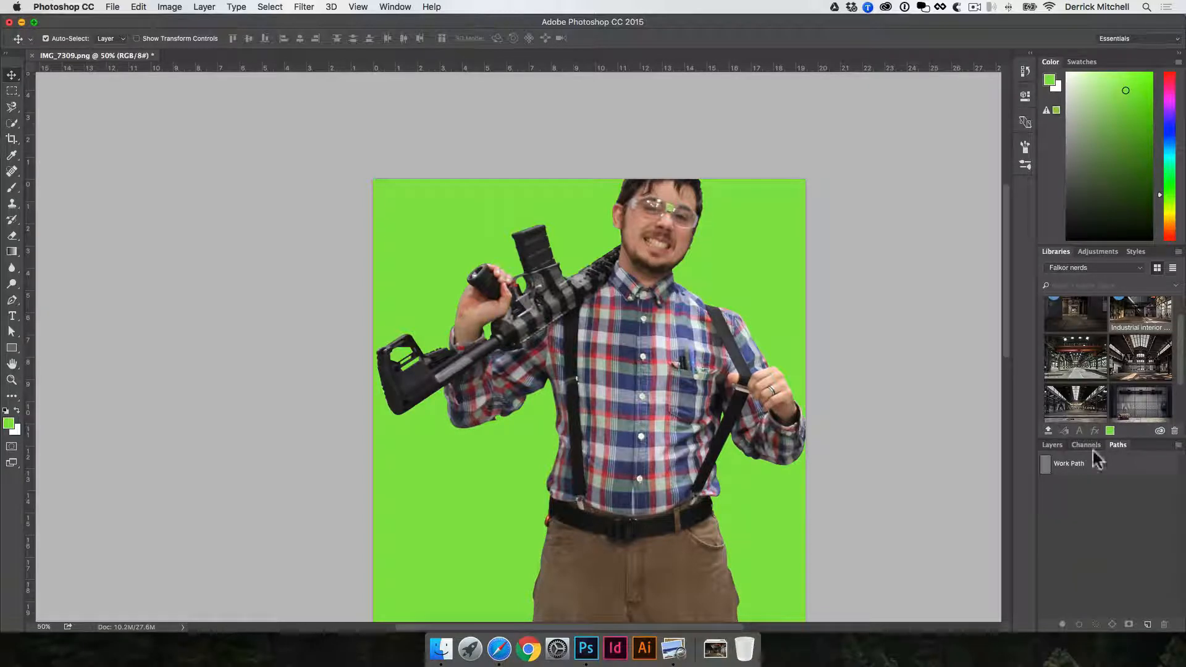
click(717, 317)
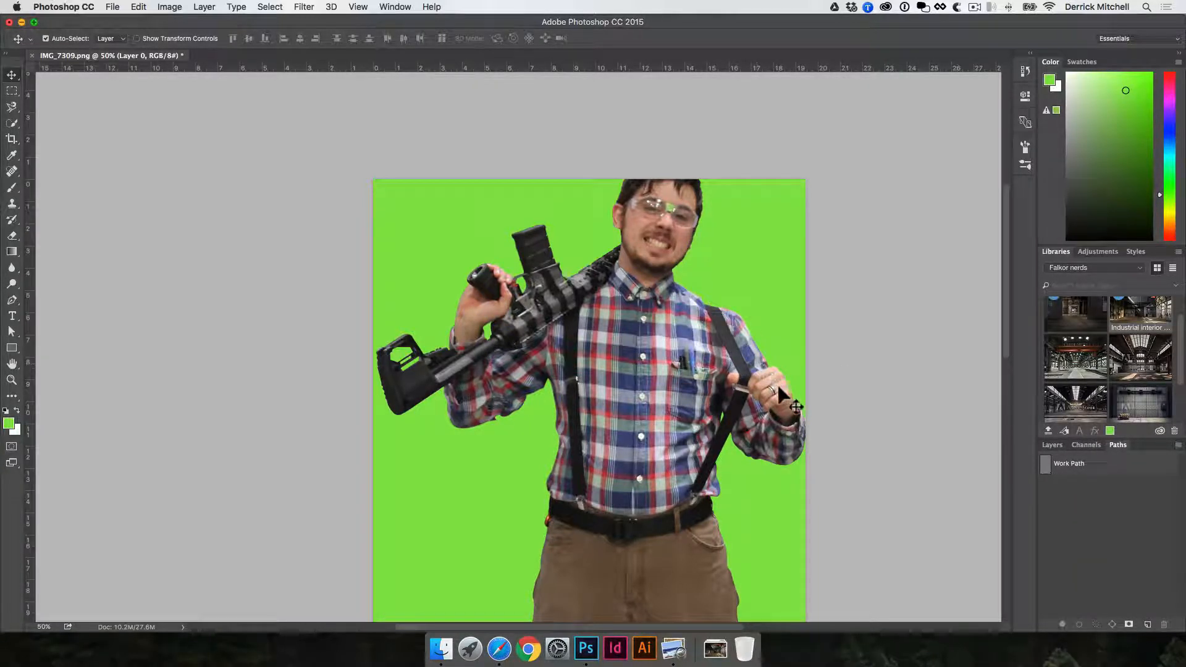
double_click(1072, 463)
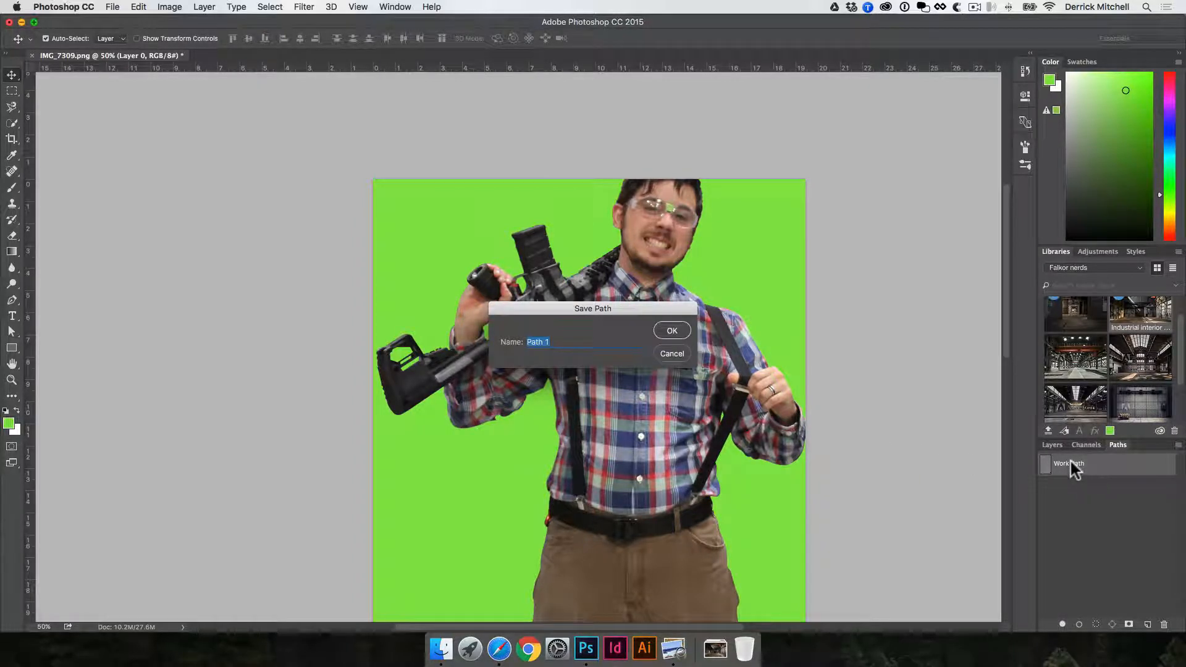
text(cutout)
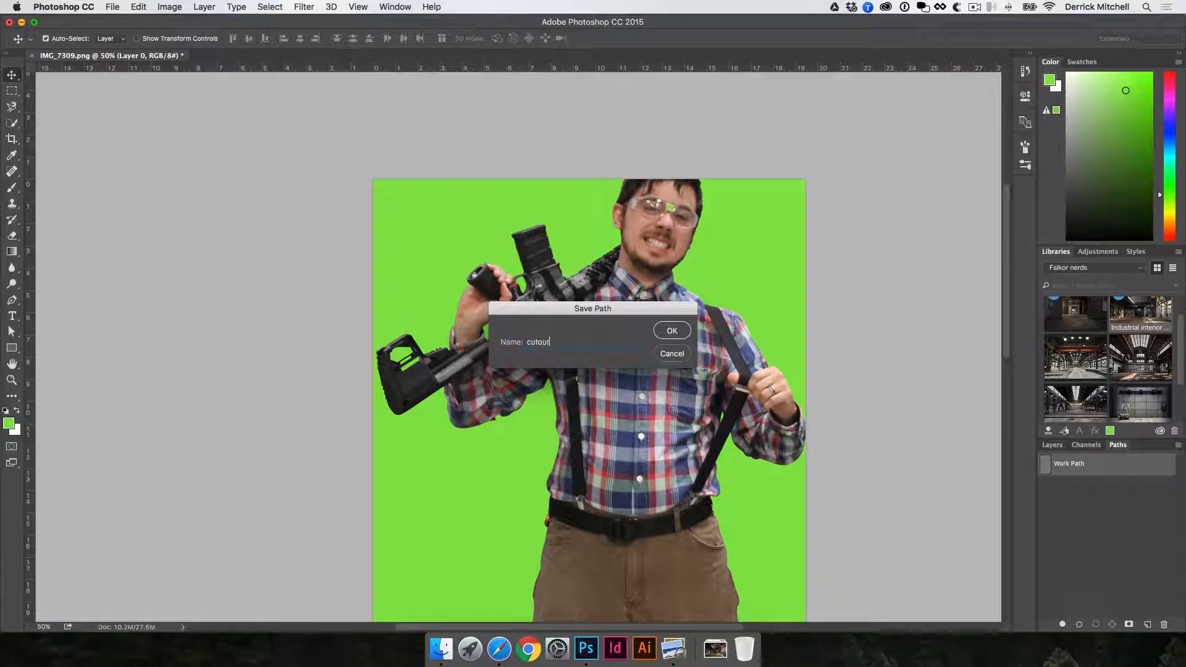
key(Return)
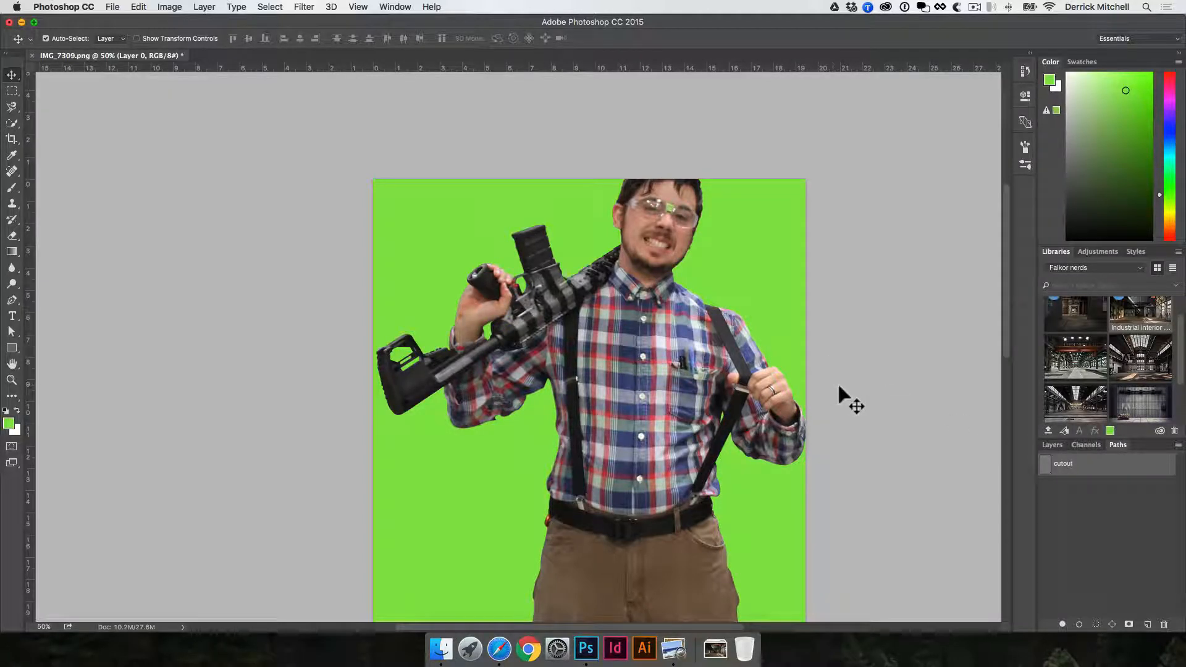
Start saving the document and choose the PSD folder inside composite image > DESIGN FILES as the destination.
click(117, 7)
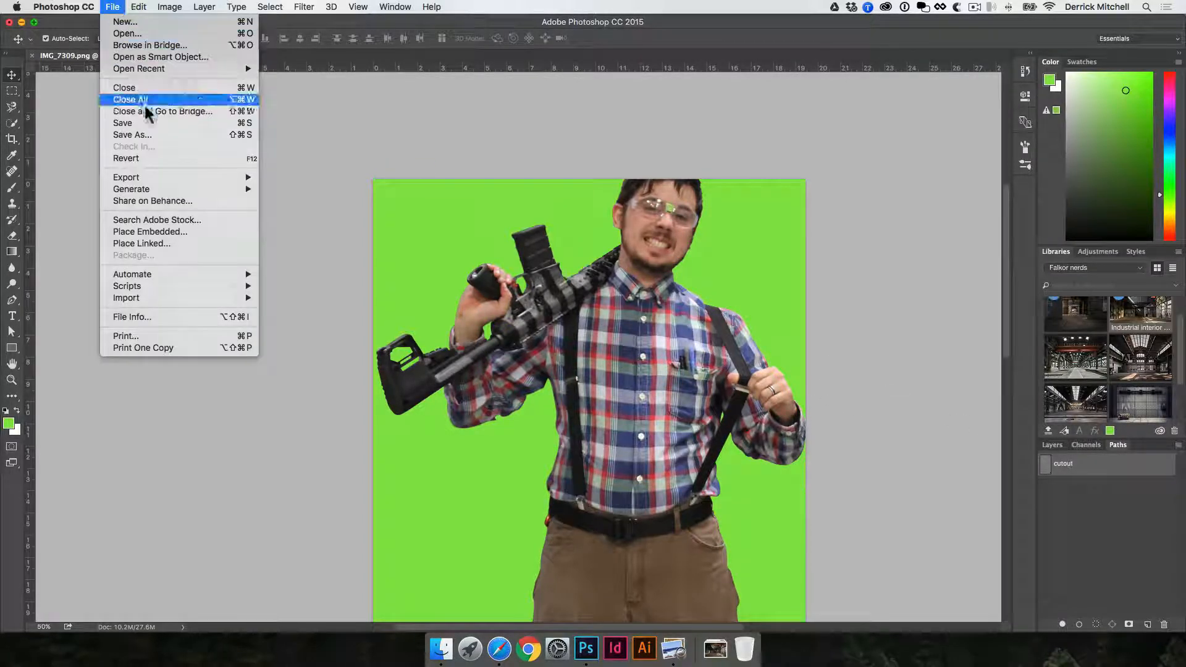
click(148, 123)
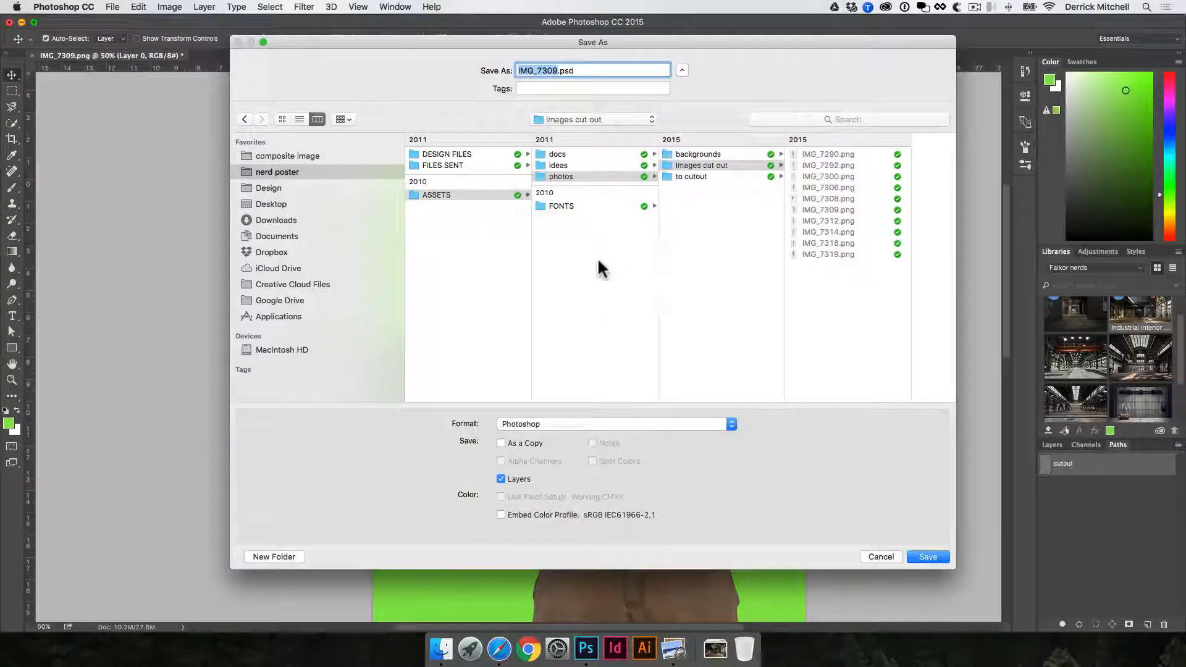
click(287, 151)
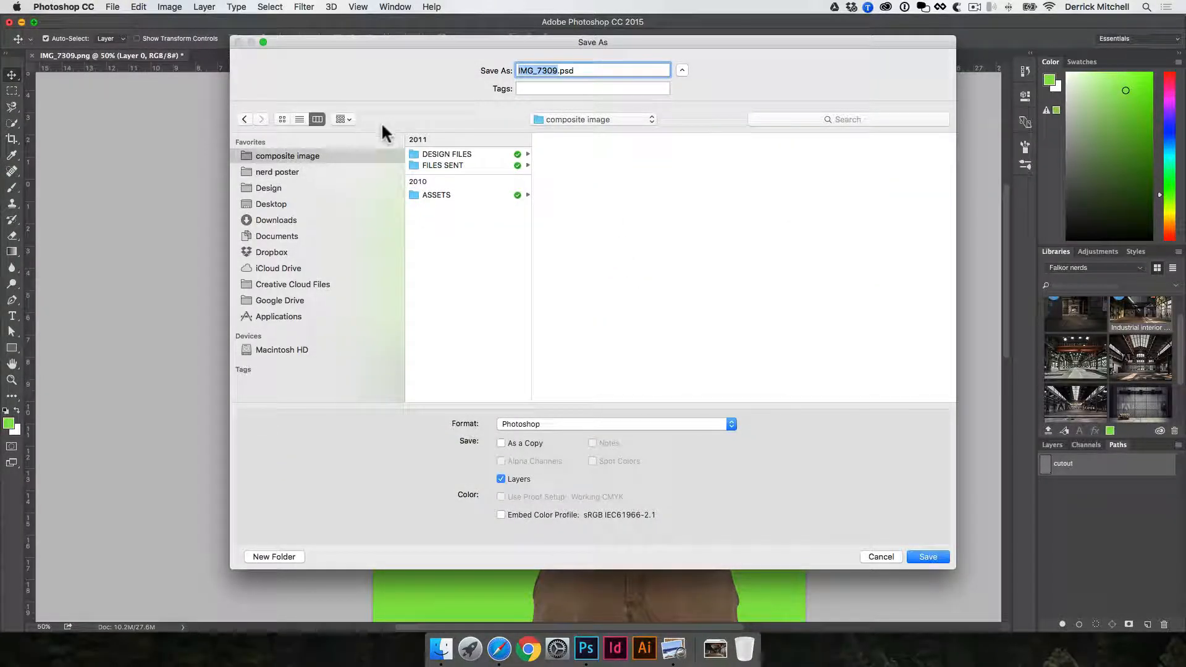
click(469, 155)
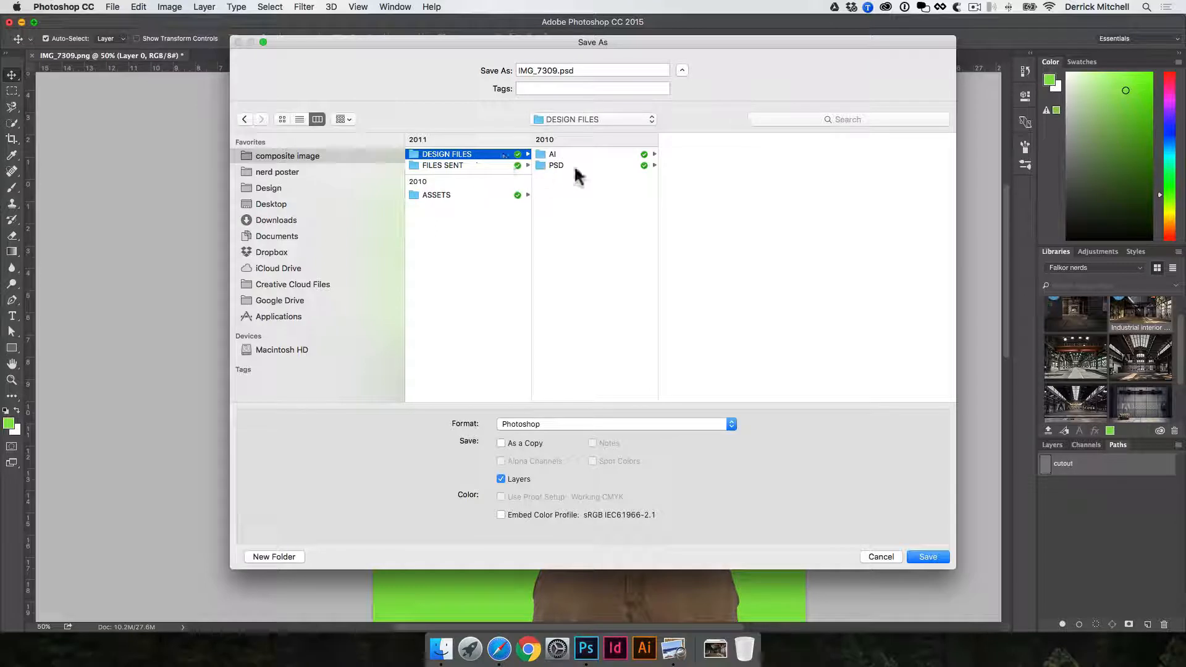
click(575, 165)
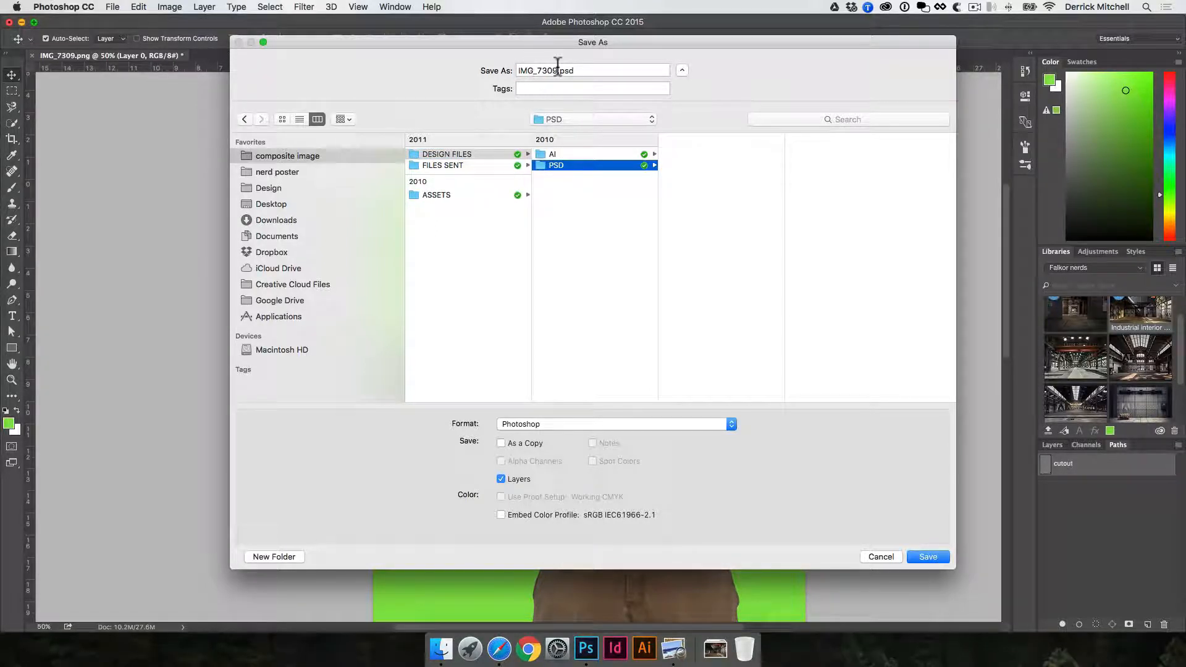
Save the file as IMG_7309-cutout.psd in Photoshop format with layers, and close the document.
click(557, 69)
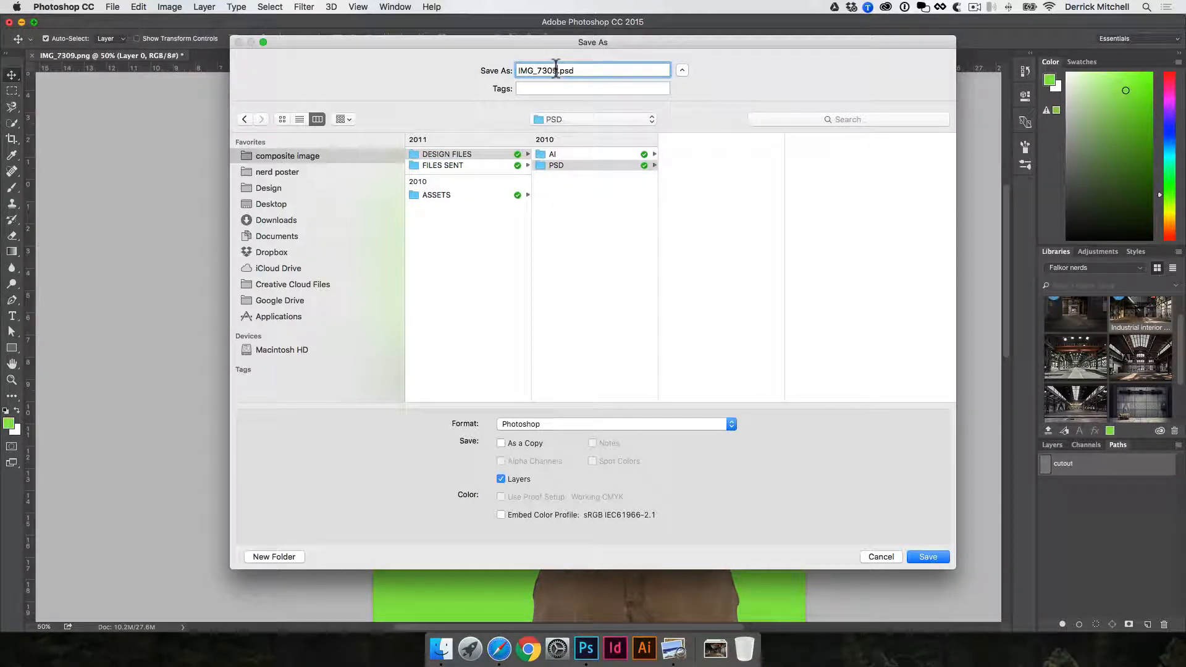
text(-cutout)
drag(559, 71, 515, 71)
click(688, 159)
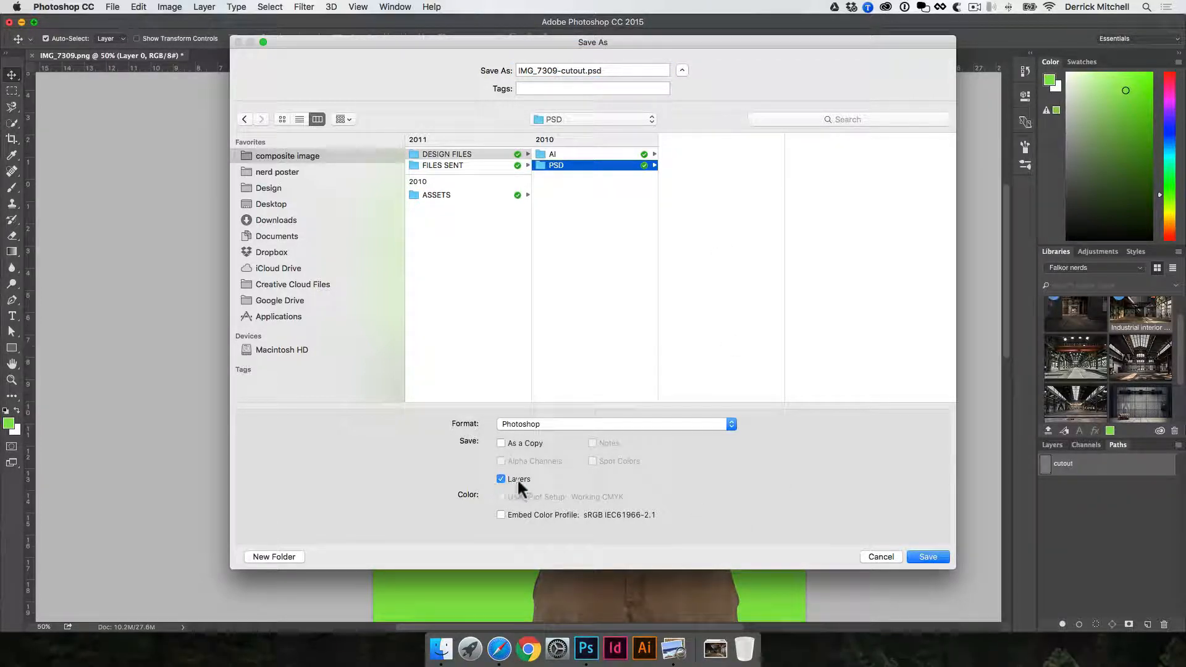
click(521, 424)
click(439, 426)
click(929, 556)
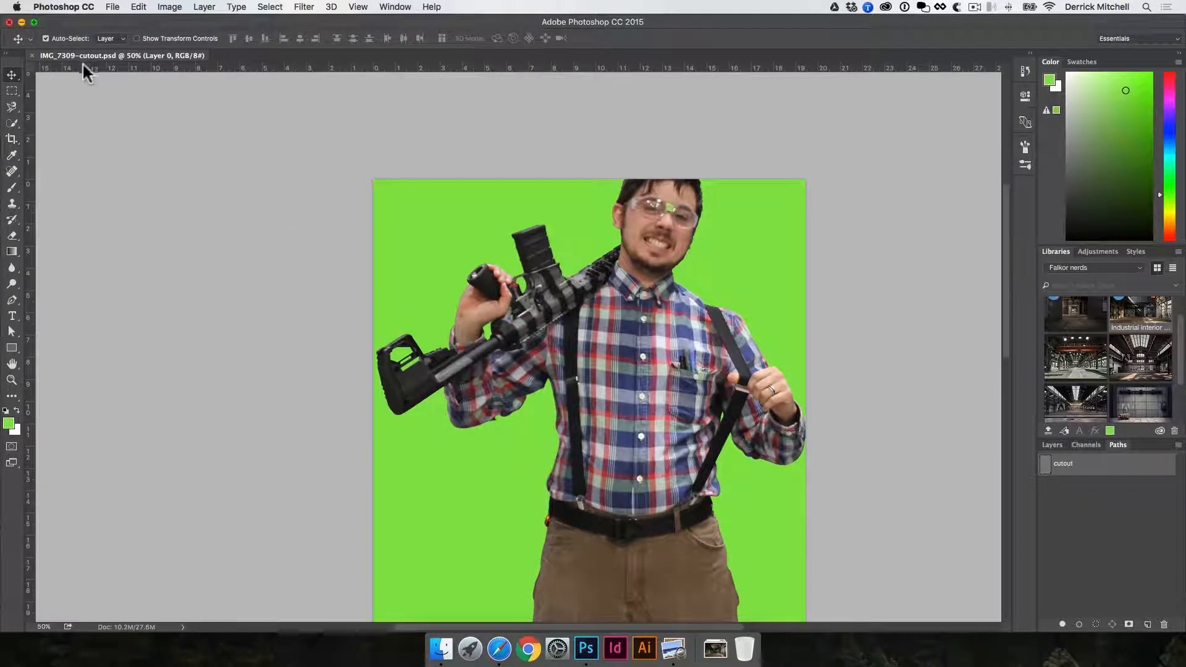
click(28, 54)
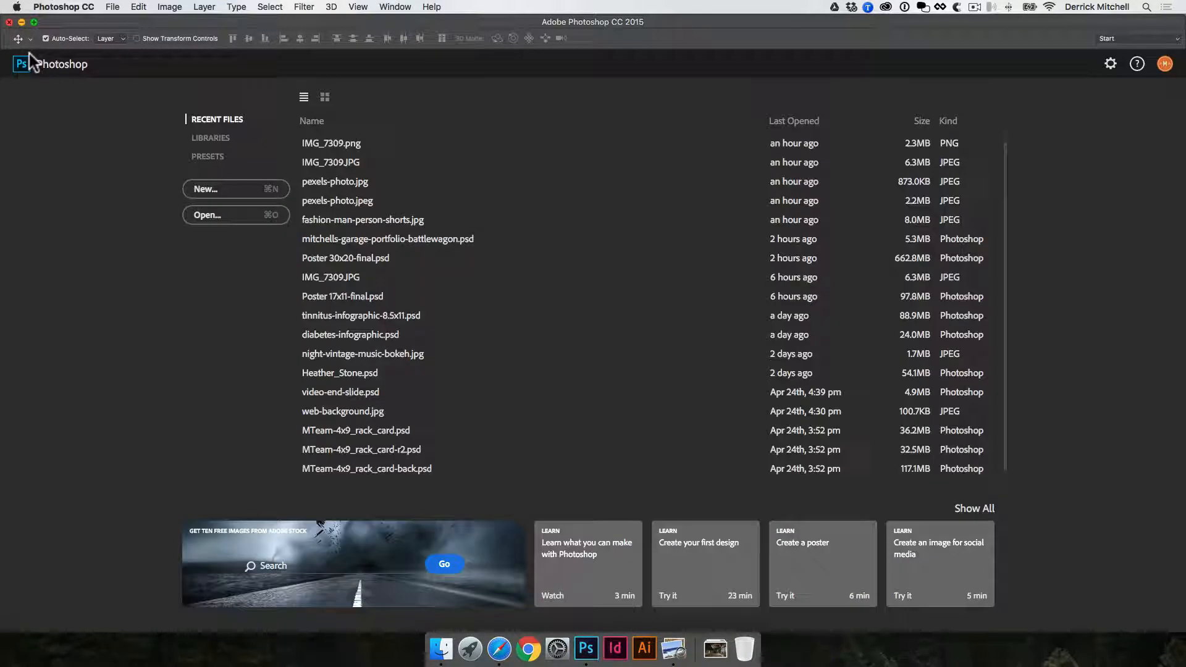
Create a new U.S. Paper Letter document, 8.5 x 11 inches at 300 pixels/inch, in RGB color with a white background.
click(223, 193)
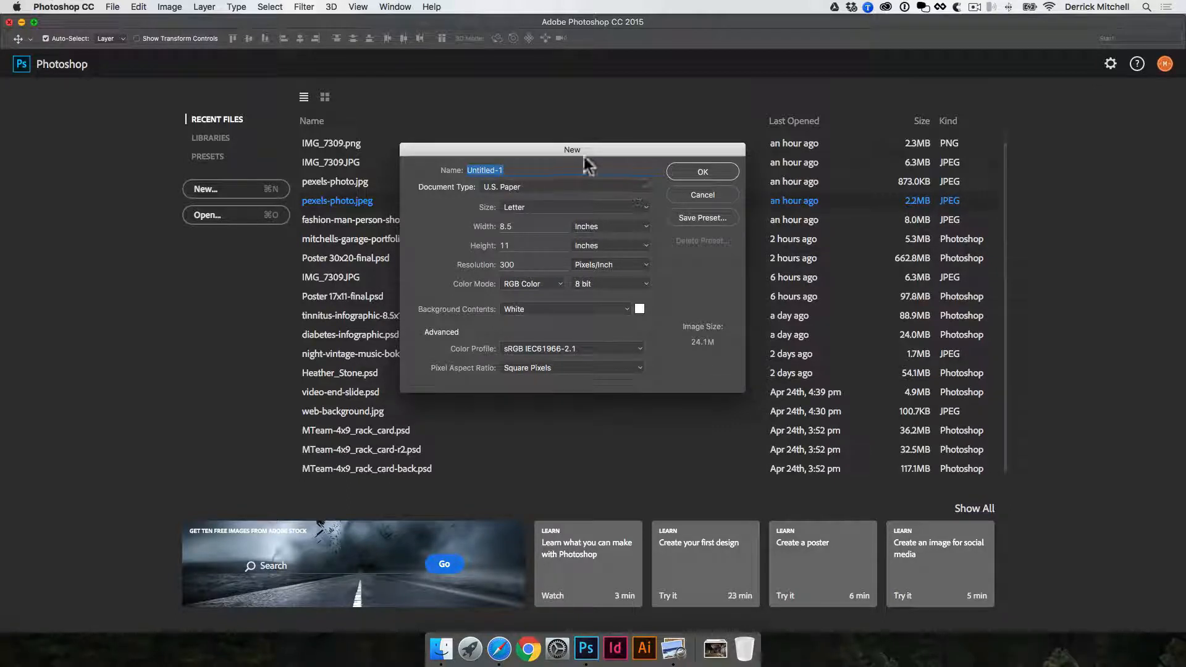
drag(588, 153, 761, 168)
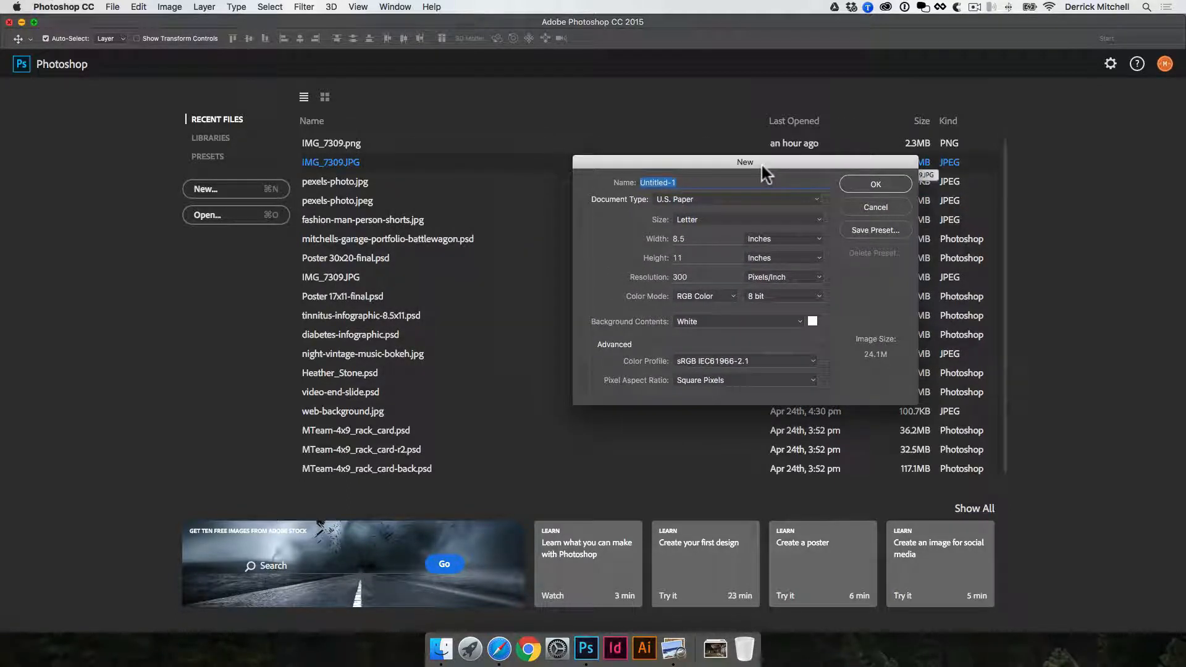
click(816, 199)
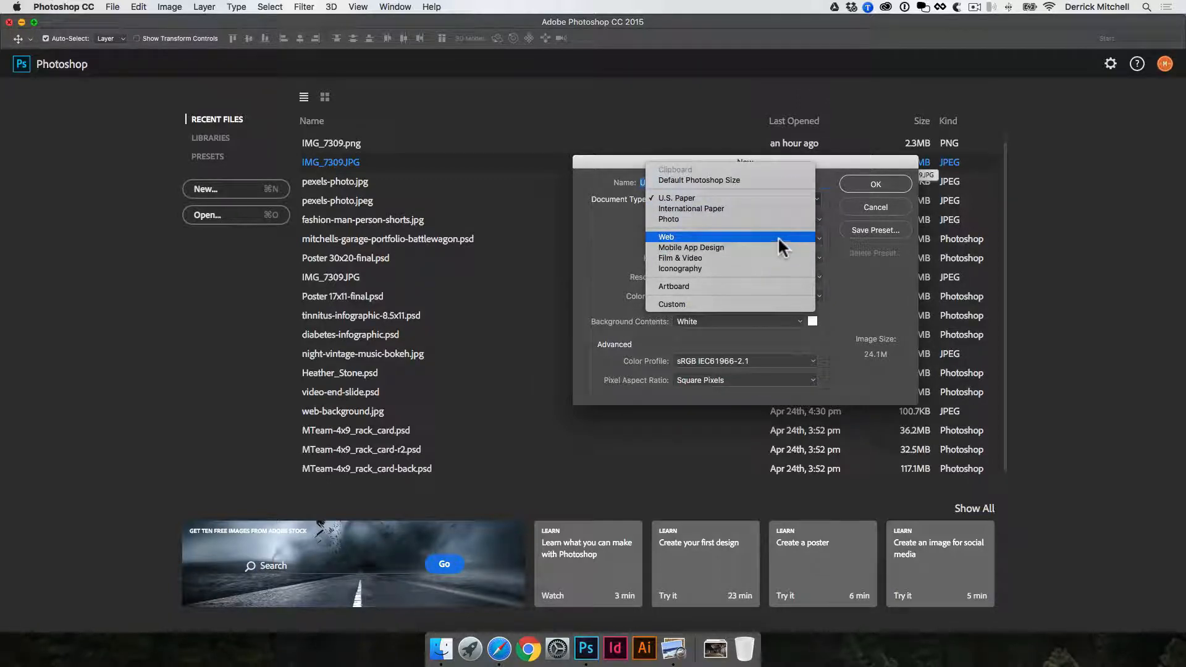
click(595, 247)
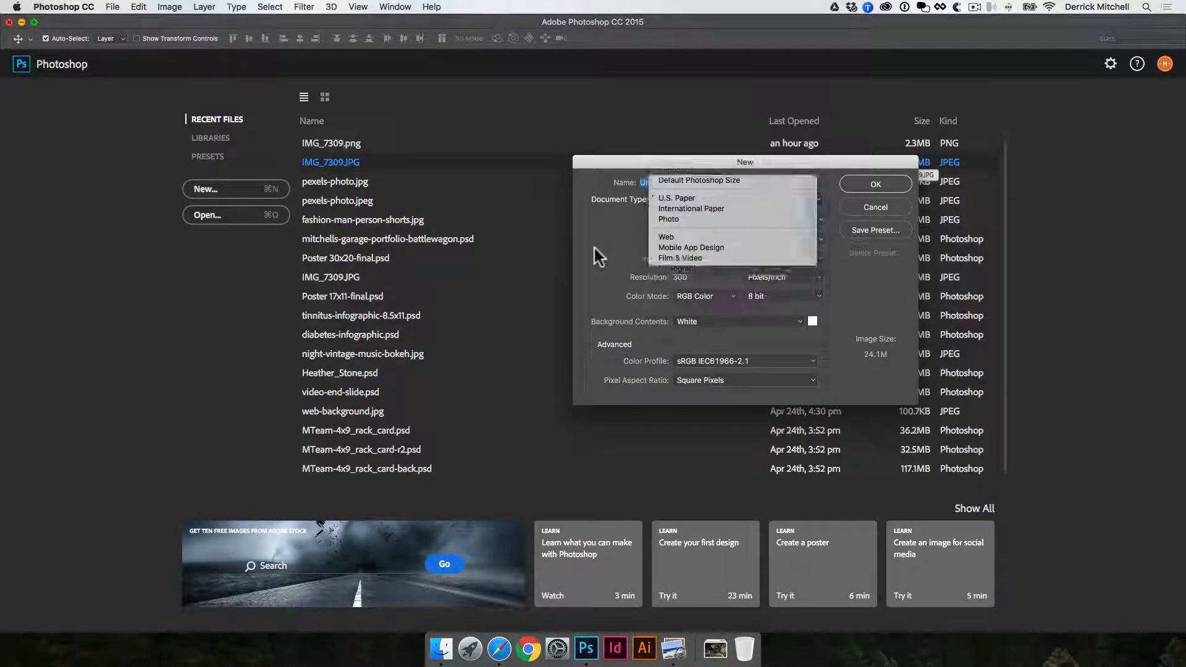
drag(744, 163, 719, 186)
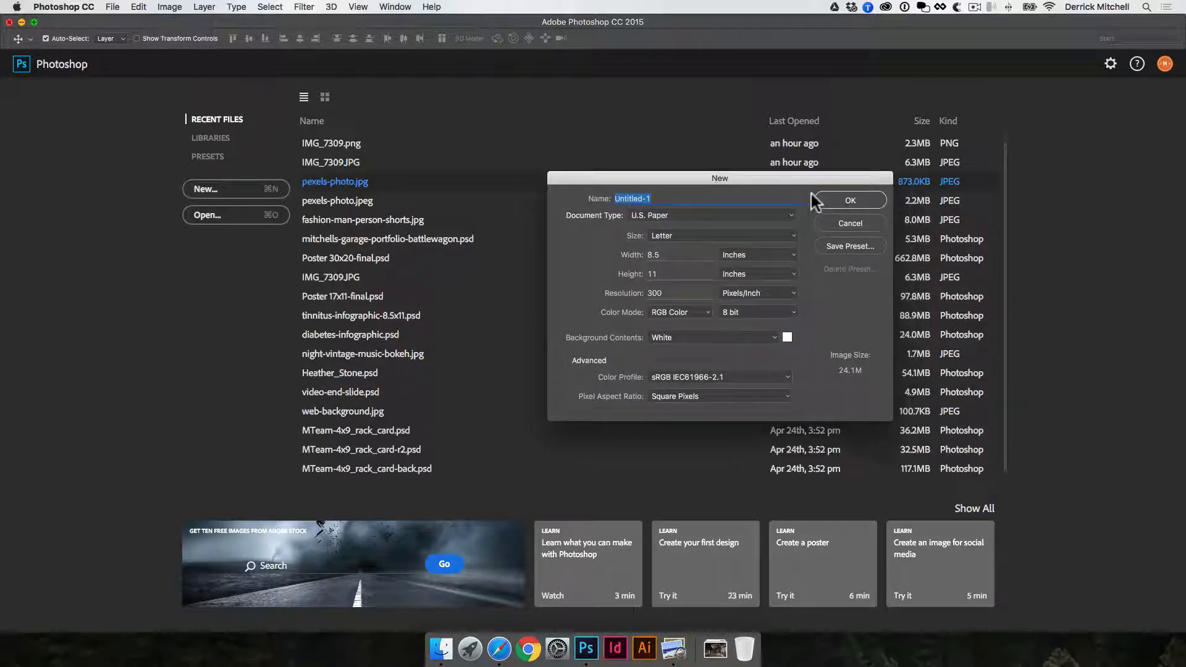
click(851, 201)
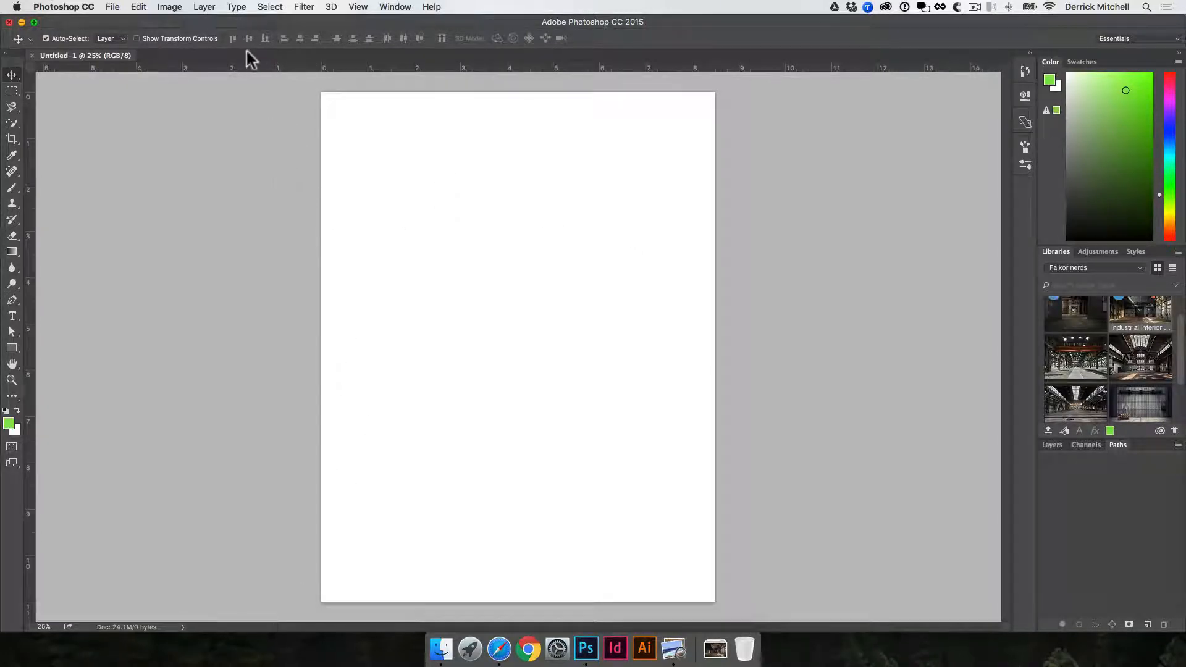
Rotate the blank canvas 90° clockwise into landscape orientation.
click(168, 7)
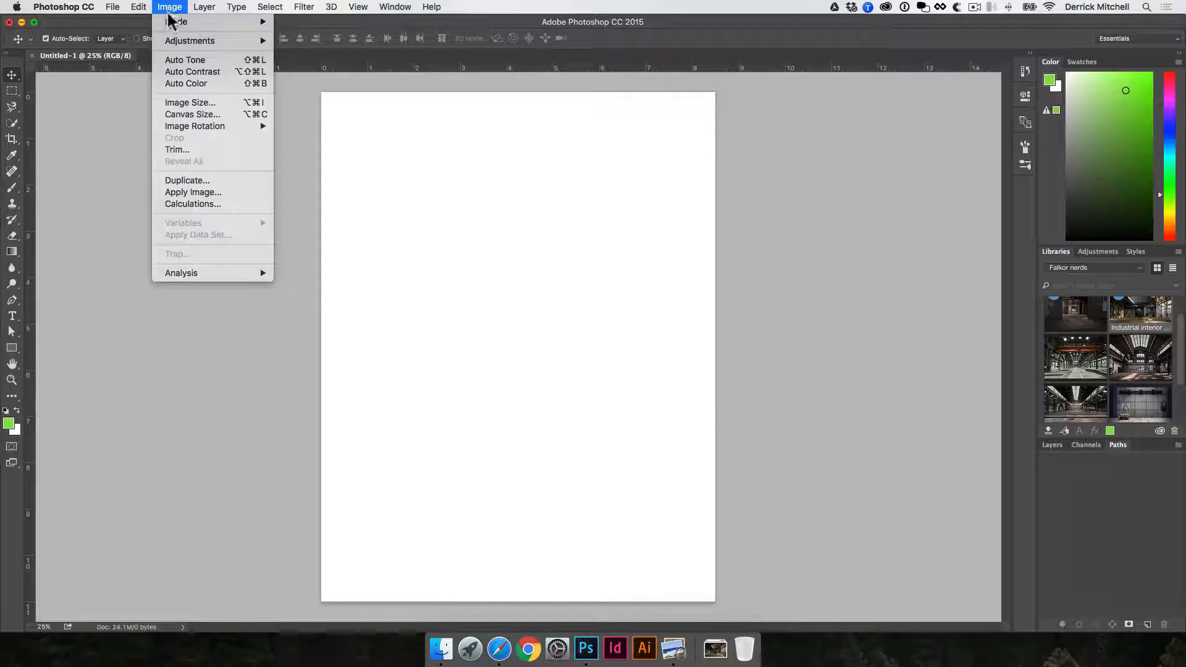
mouse_move(213, 126)
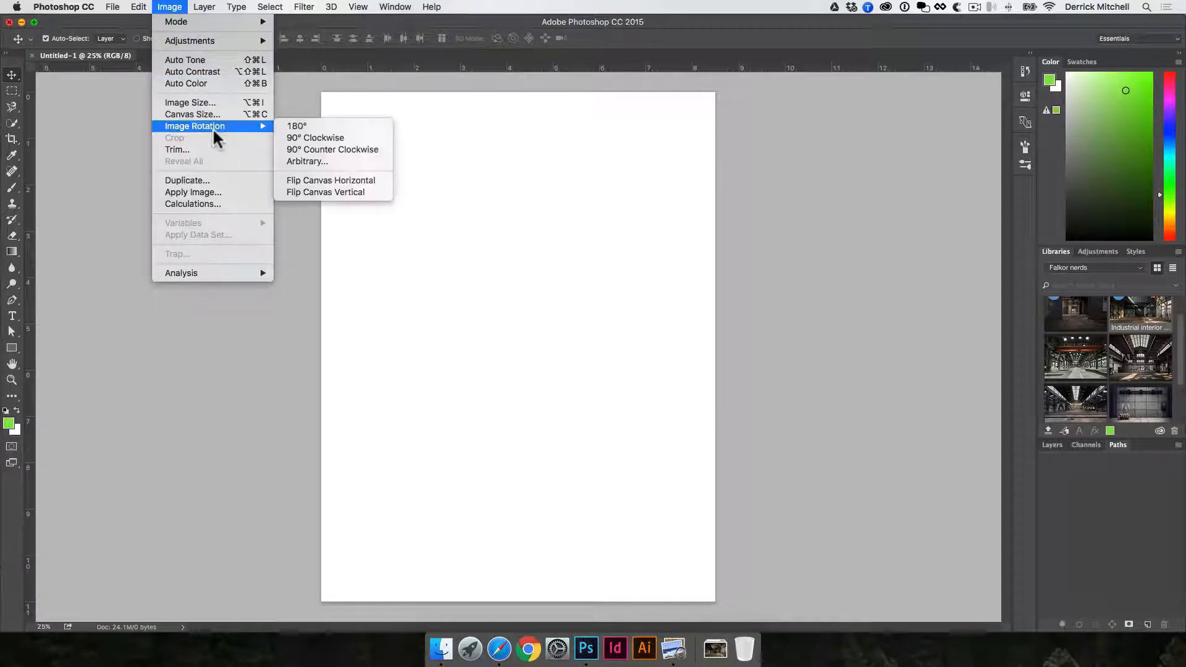
click(315, 139)
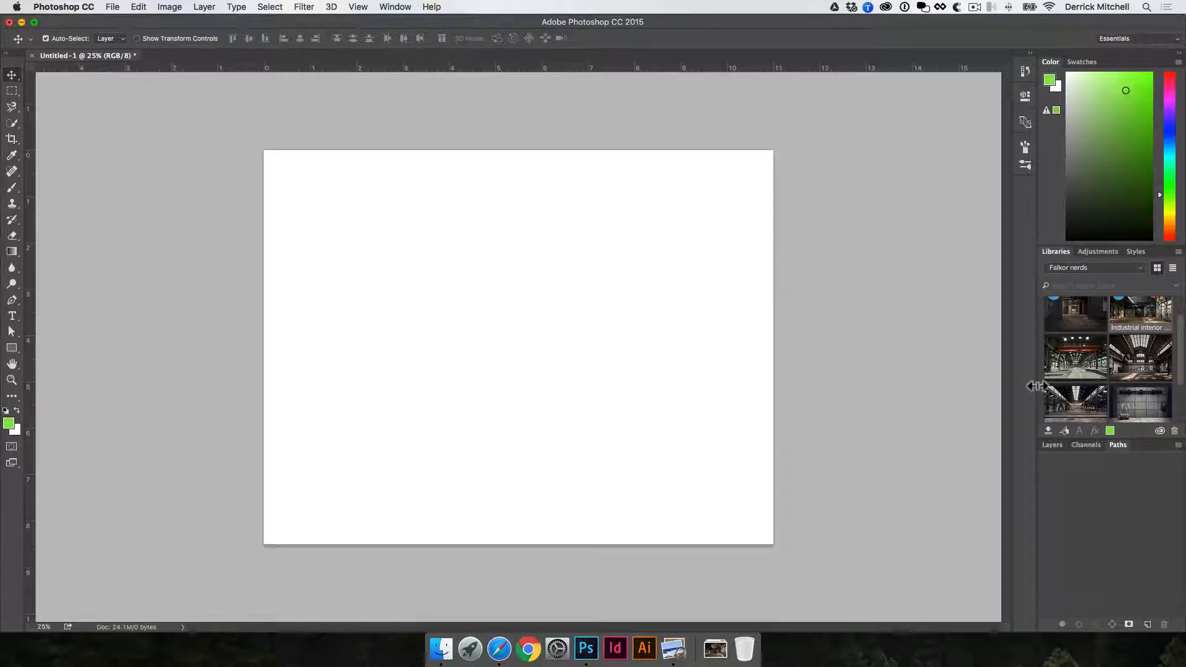
Place the library's industrial interior image with the orange crane, enlarge it to cover the canvas, and center it horizontally against the upper edge.
scroll(1050, 377, up, 2)
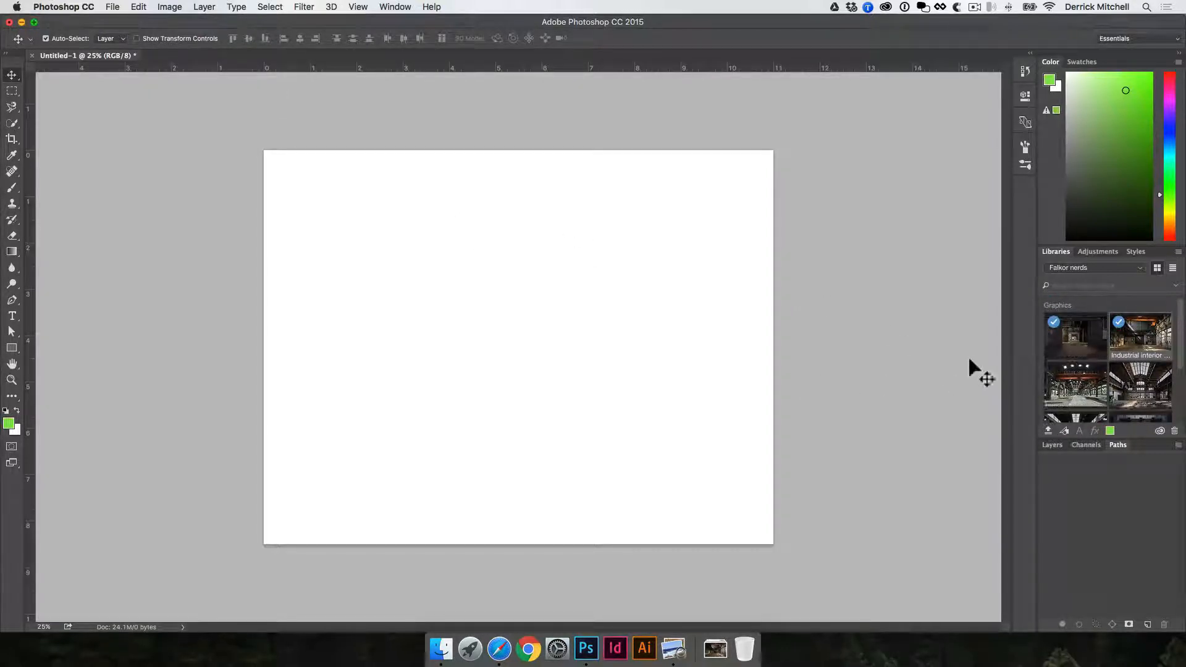
drag(638, 301, 527, 241)
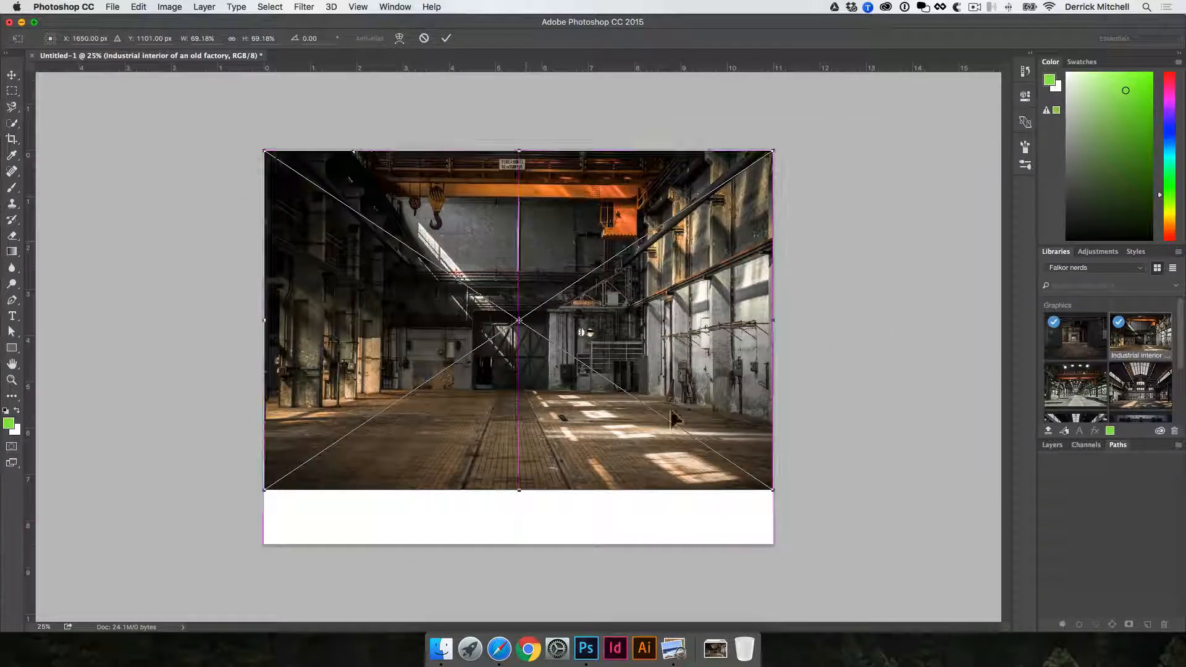
drag(773, 490, 855, 561)
key(Return)
drag(728, 439, 683, 442)
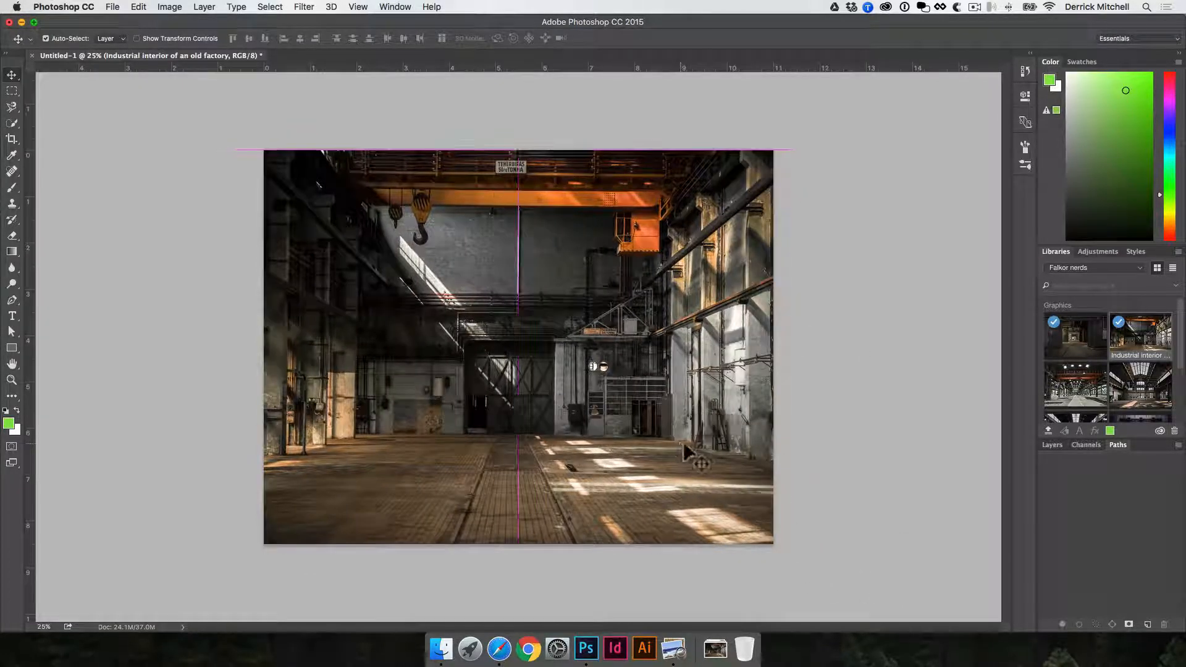
click(817, 344)
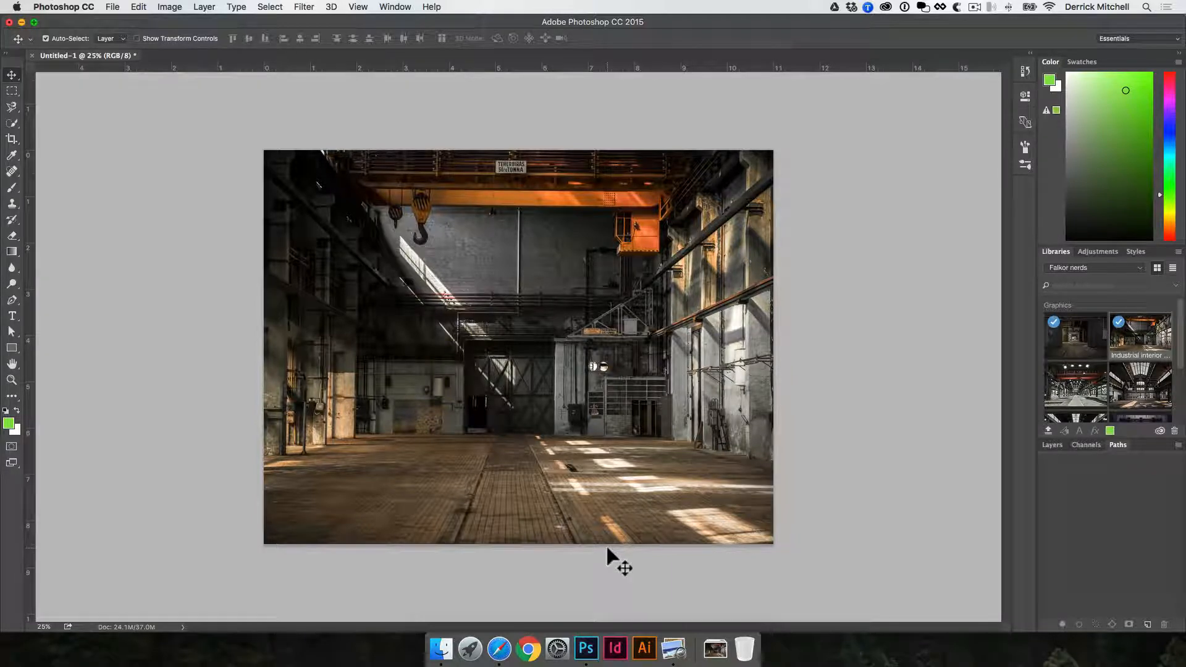
click(1052, 445)
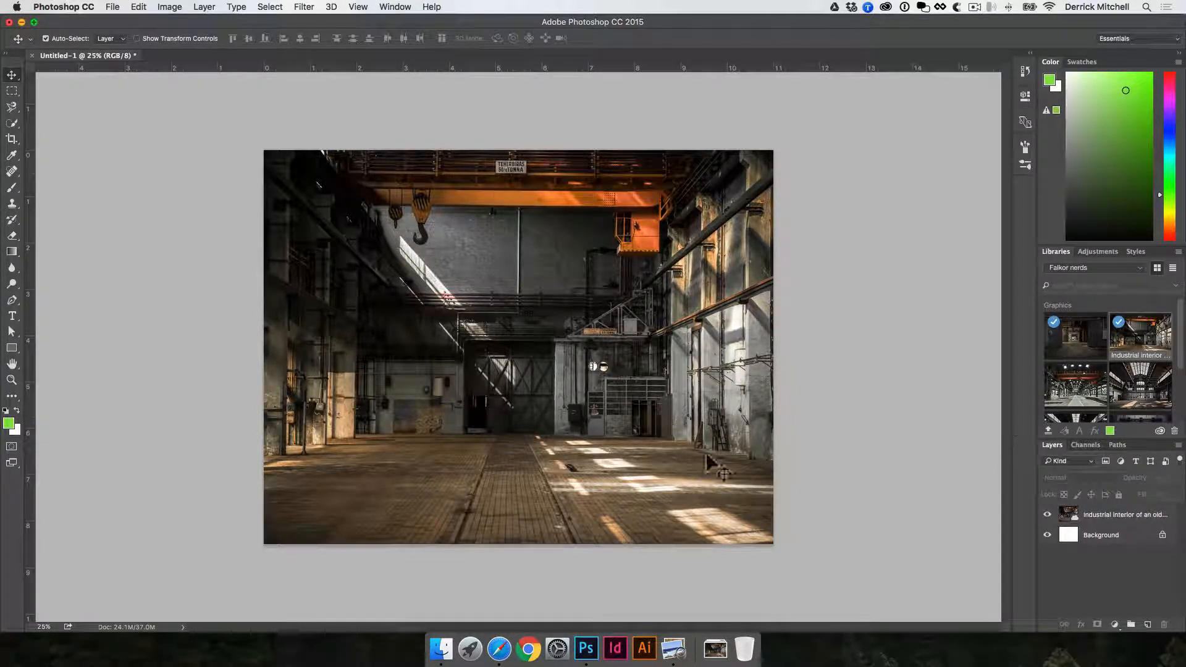
Open IMG_7309-cutout.psd from the DESIGN FILES > PSD folder in Finder and copy the cut-out man into the factory document, slightly left of center.
click(451, 627)
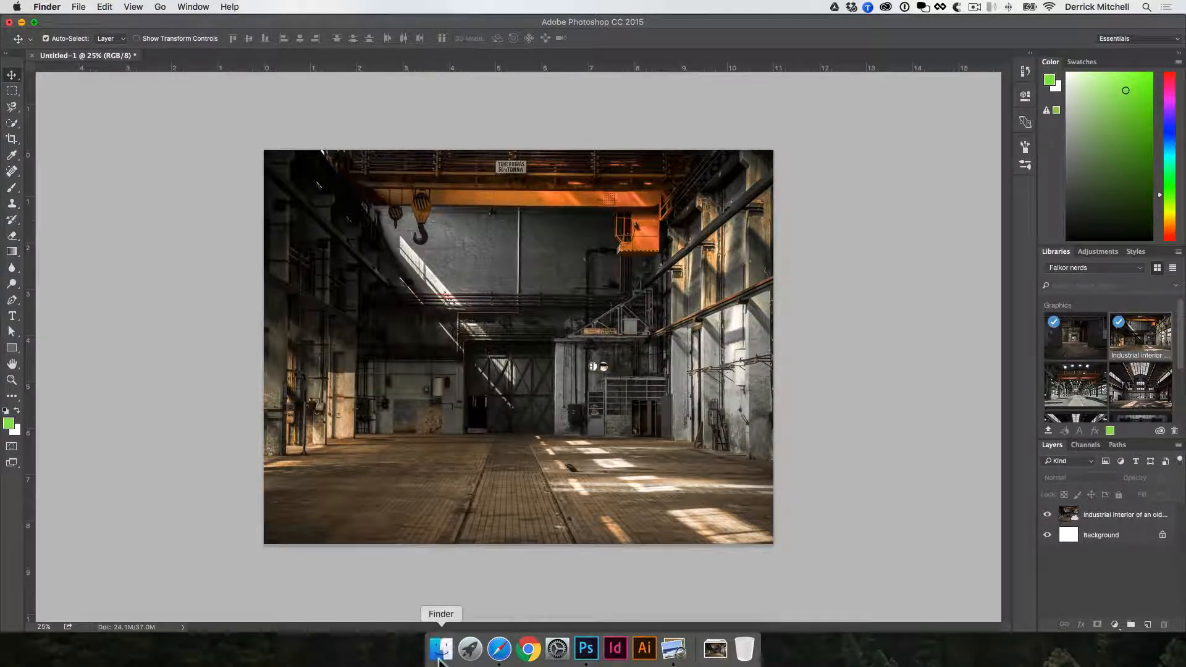
drag(1, 229, 503, 273)
click(471, 294)
click(628, 300)
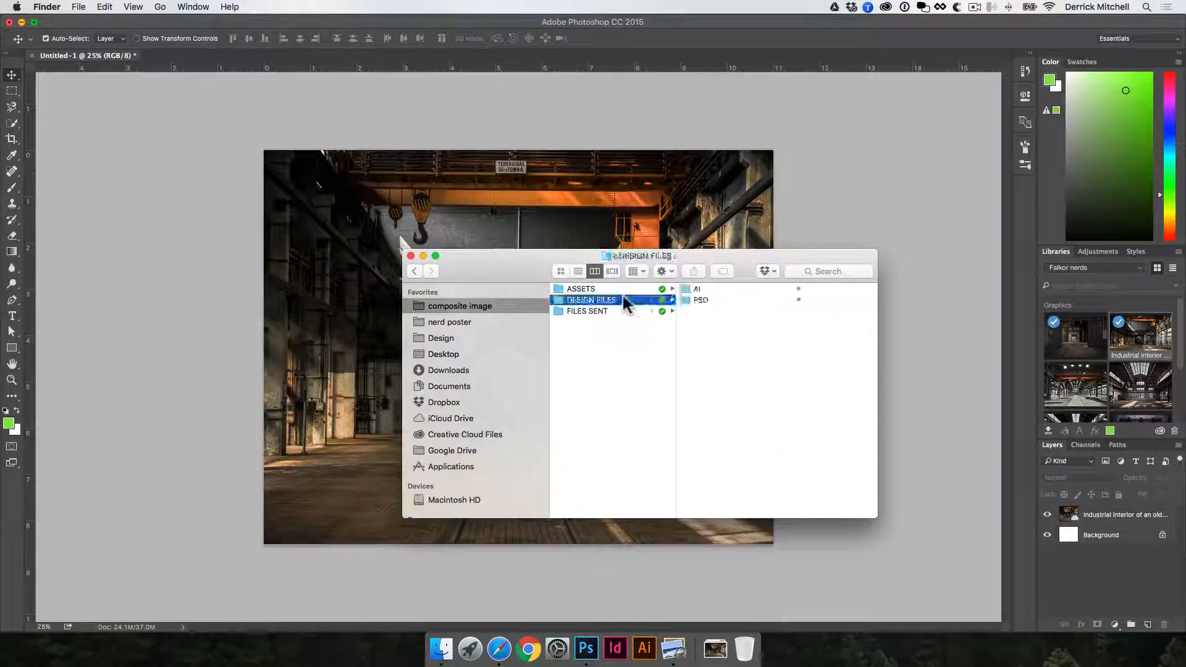
click(741, 300)
double_click(790, 288)
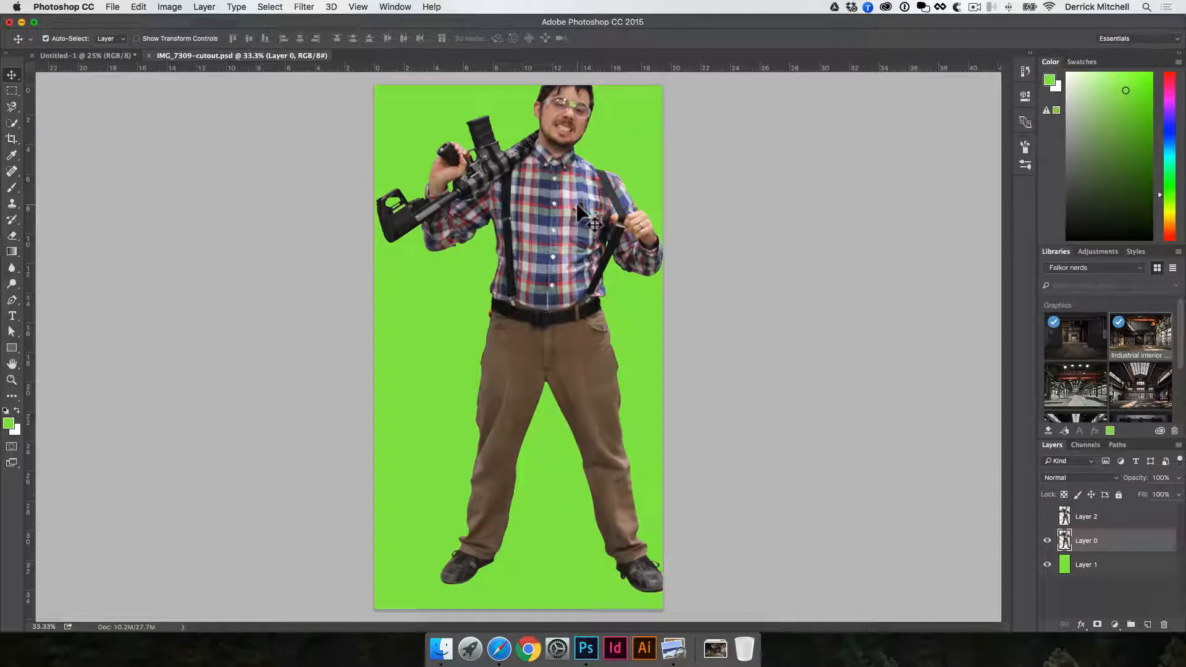
drag(580, 213, 485, 324)
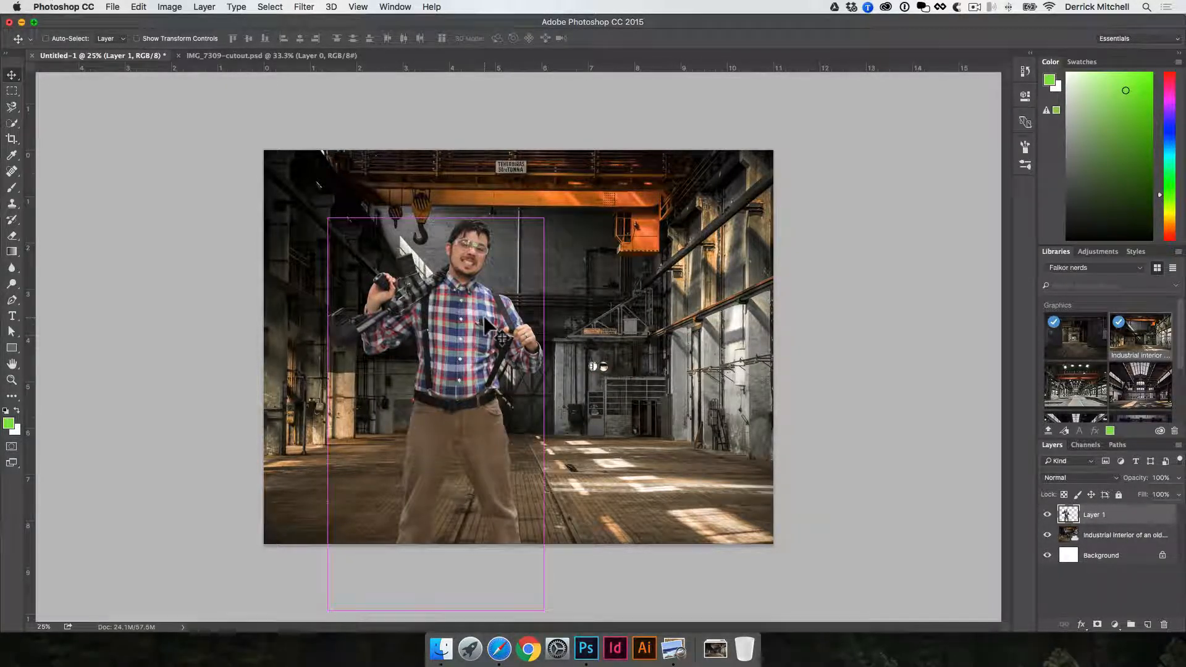
Save the document as composite-image.psd in the PSD folder, in Photoshop format with layers kept.
key(super+s)
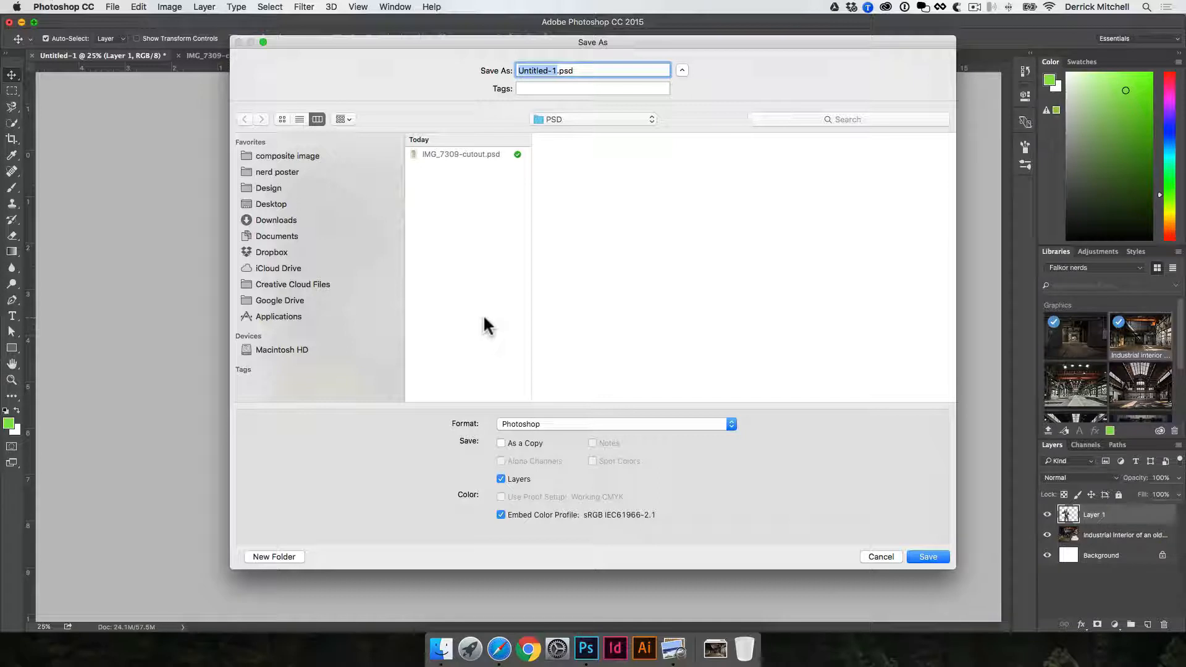
text(com)
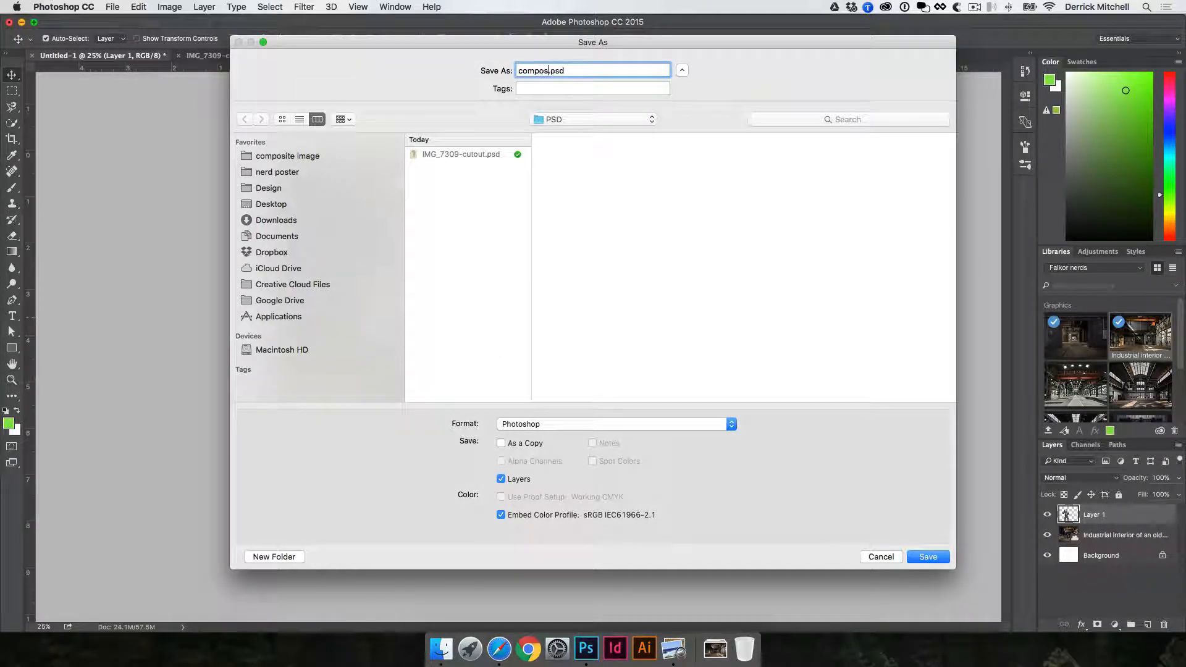
text(posite-image)
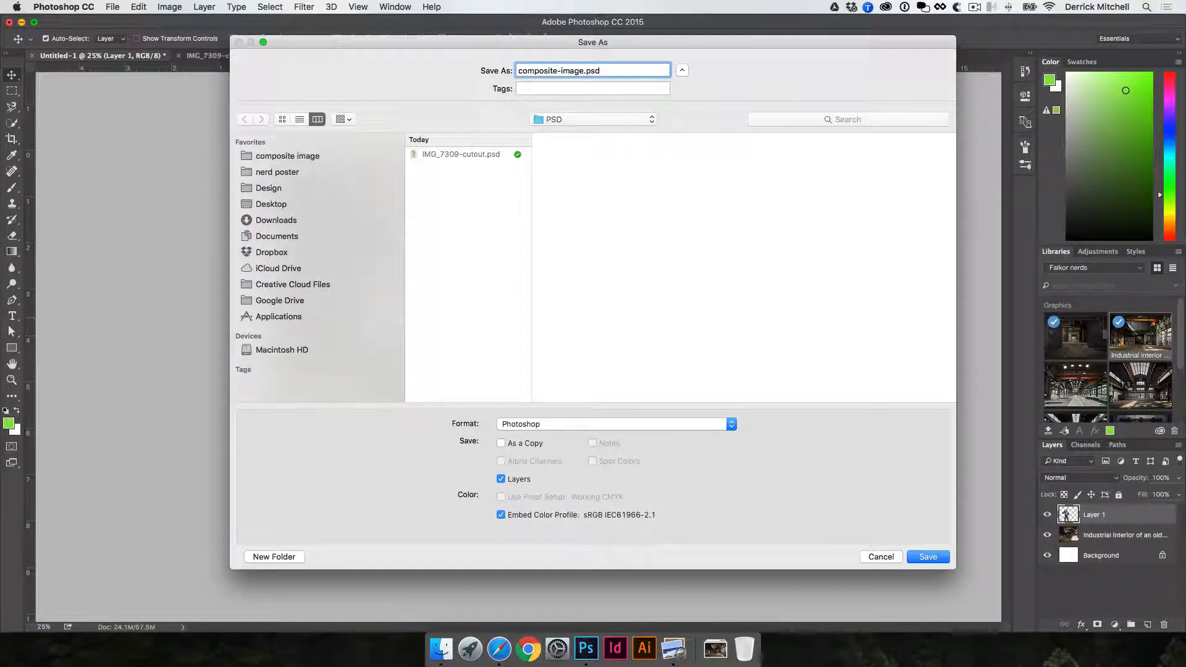
click(484, 262)
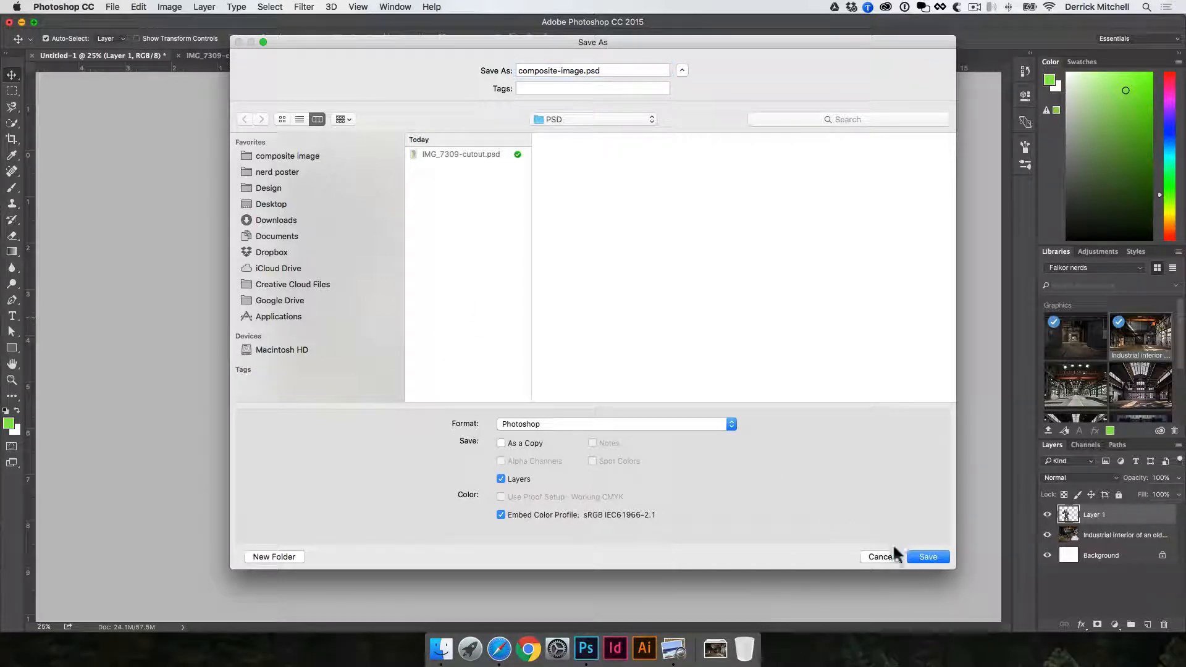
click(927, 557)
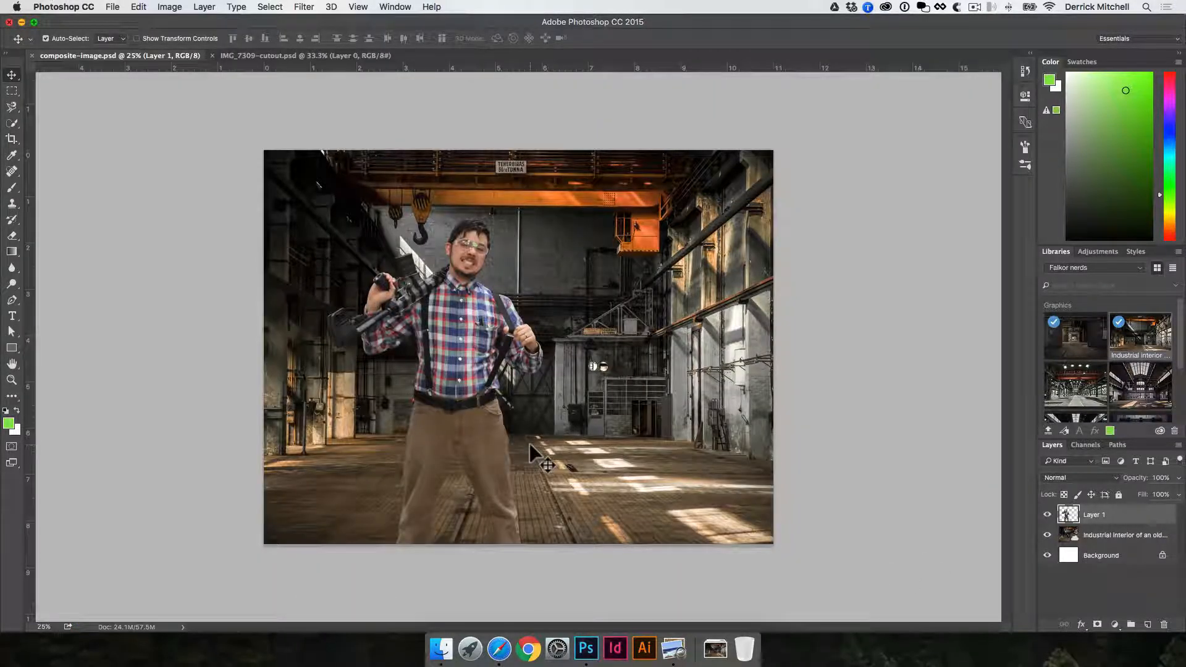
Raise the cut-out man until his feet are inside the canvas, and scale him down proportionally on the left half of the scene.
drag(529, 443, 453, 297)
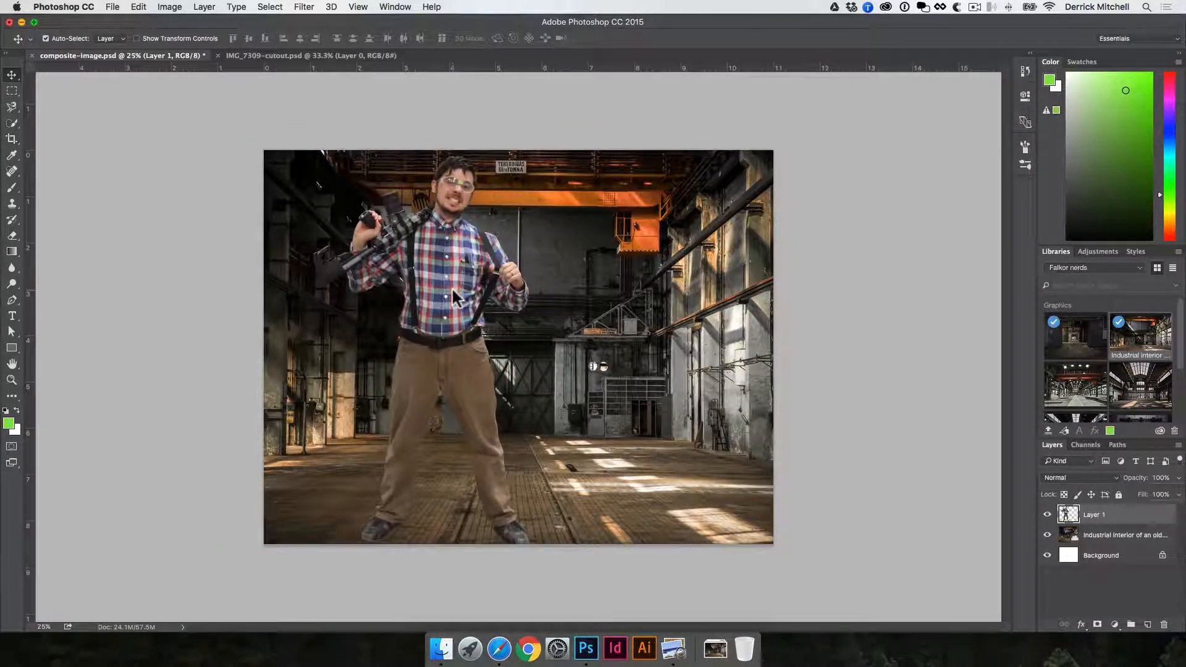
key(super+t)
drag(529, 153, 457, 234)
key(Return)
drag(408, 338, 403, 290)
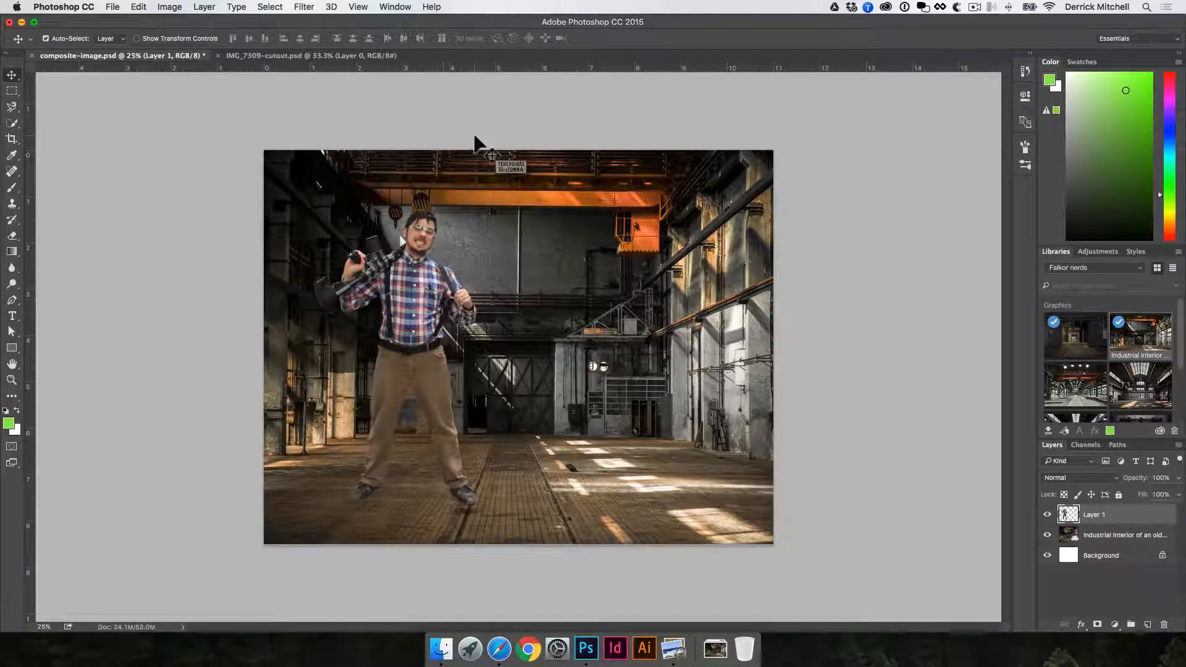
Try a Camera Raw adjustment on the man with Temperature -6, Tint -10, Exposure +0.20, Contrast +19, Highlights +17, and raised shadows, whites and blacks.
click(307, 9)
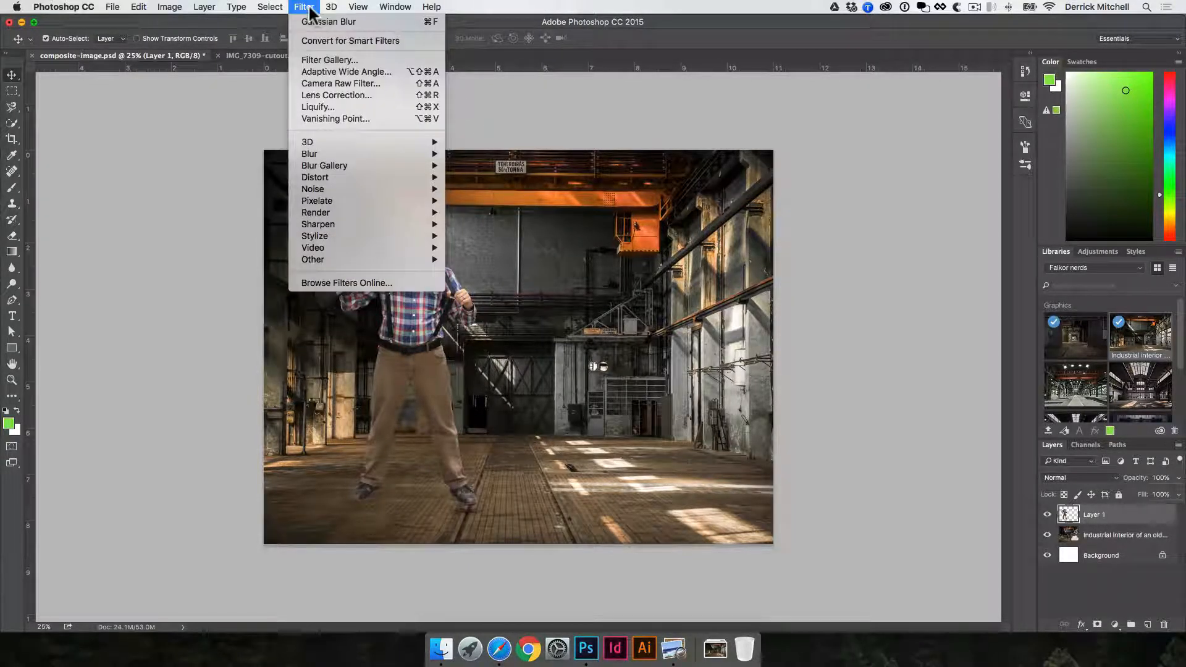
click(426, 84)
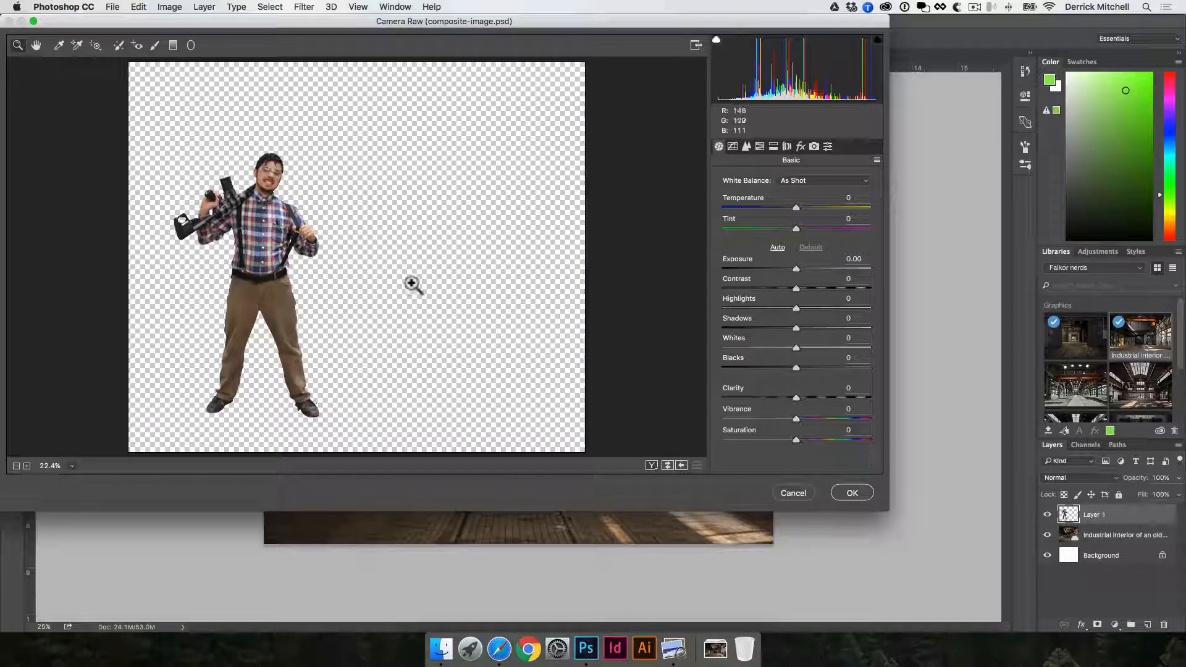
click(256, 247)
click(250, 246)
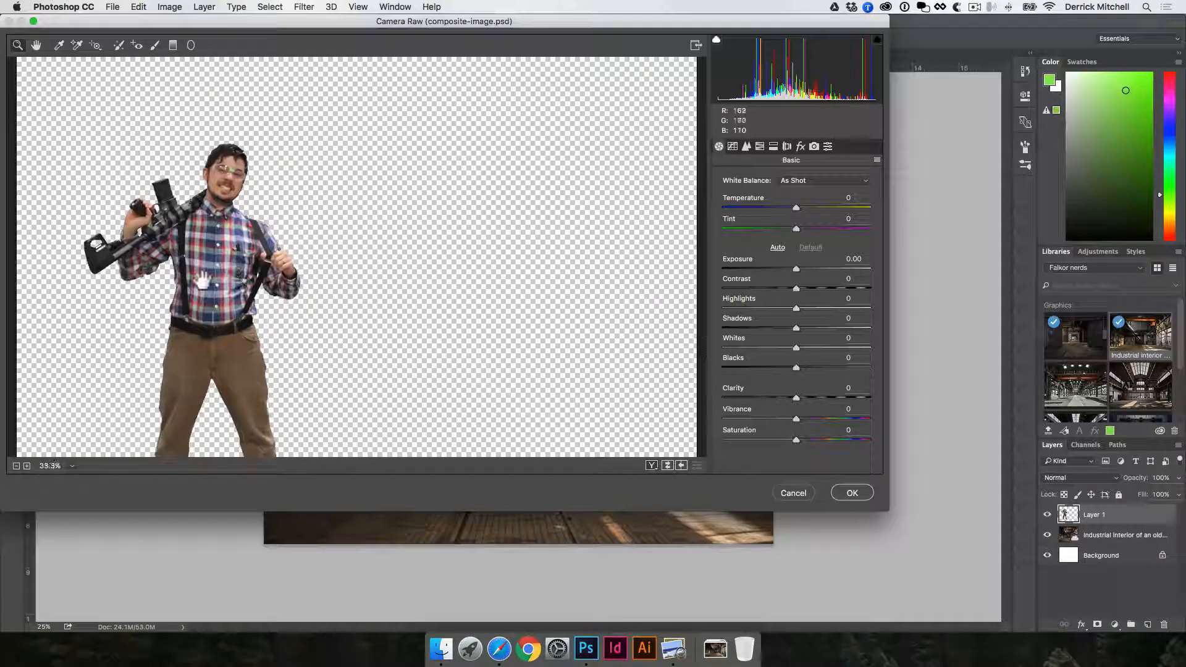
scroll(360, 196, down, 3)
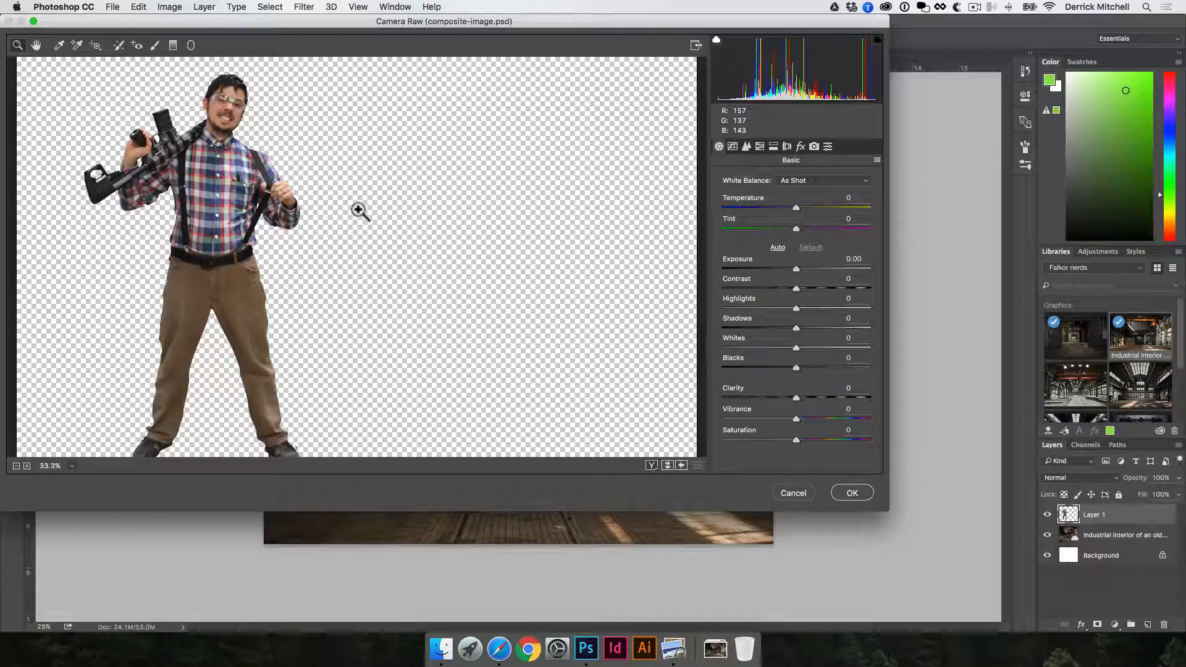
mouse_move(796, 208)
mouse_down()
mouse_move(786, 206)
mouse_move(843, 205)
mouse_move(791, 208)
mouse_move(762, 227)
mouse_move(785, 227)
mouse_up()
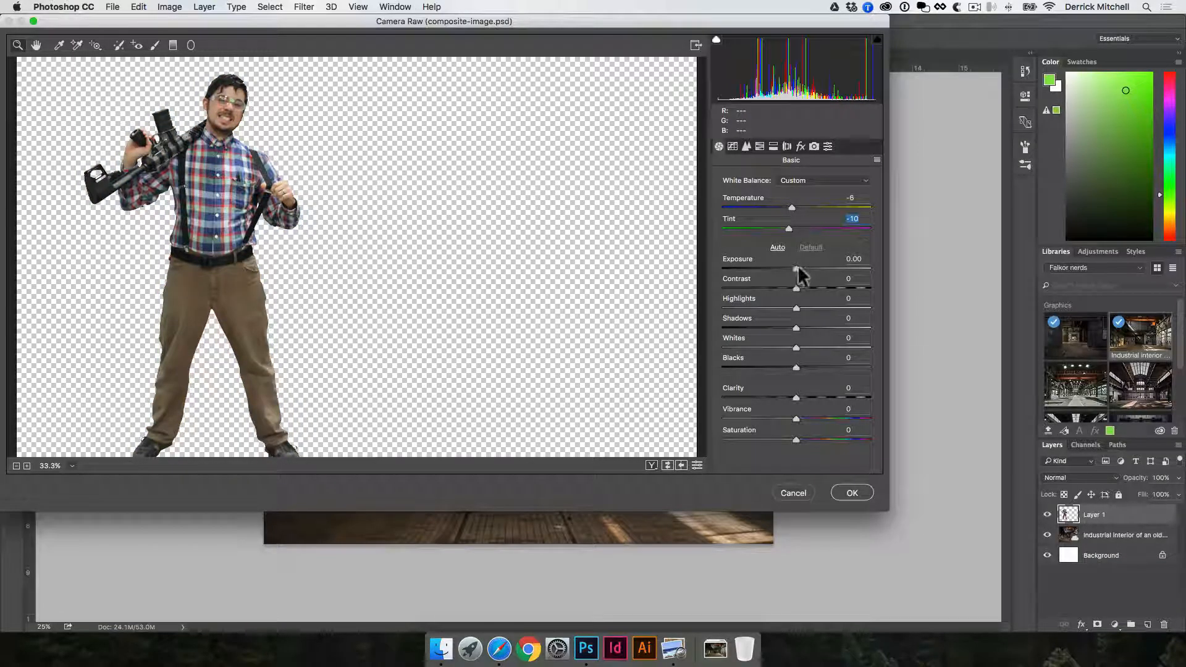
drag(797, 270, 823, 367)
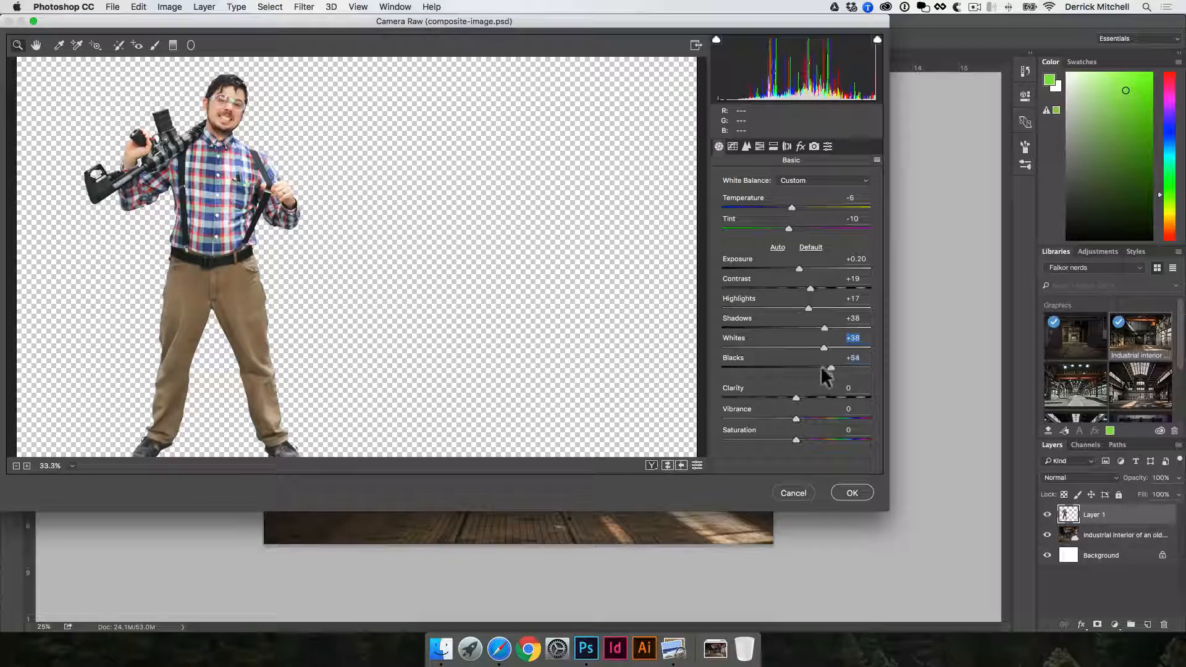
click(791, 494)
Scale the man down to roughly half his height and position him standing on the left part of the factory floor.
drag(421, 270, 451, 283)
key(super+t)
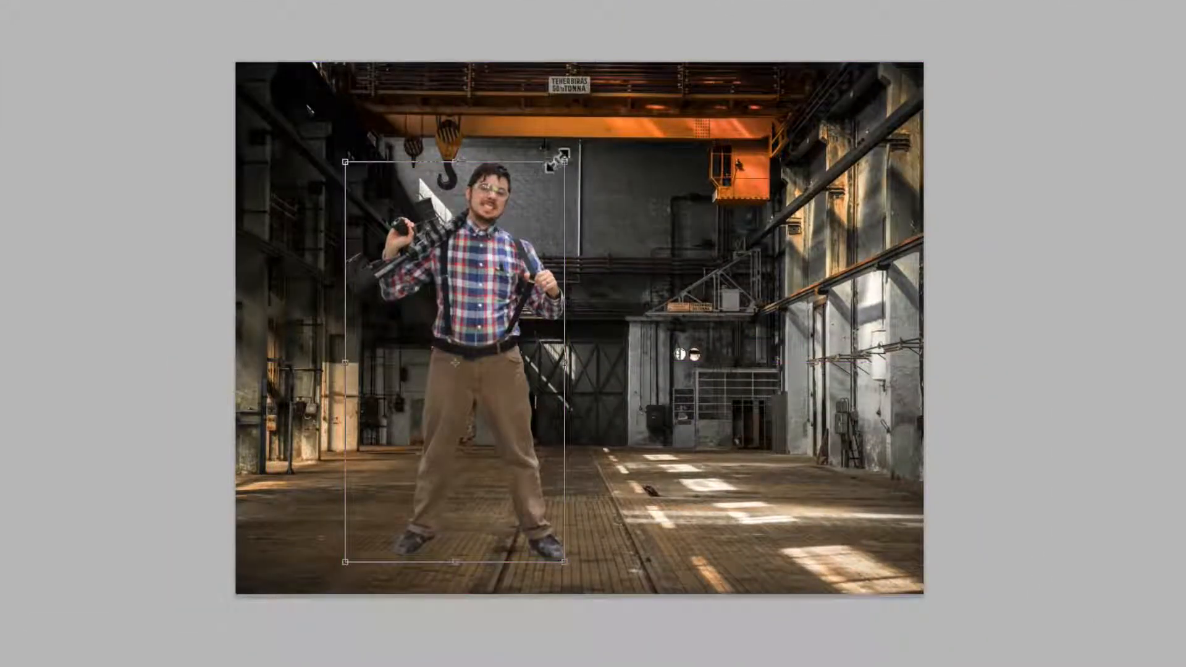
drag(564, 162, 428, 321)
key(Return)
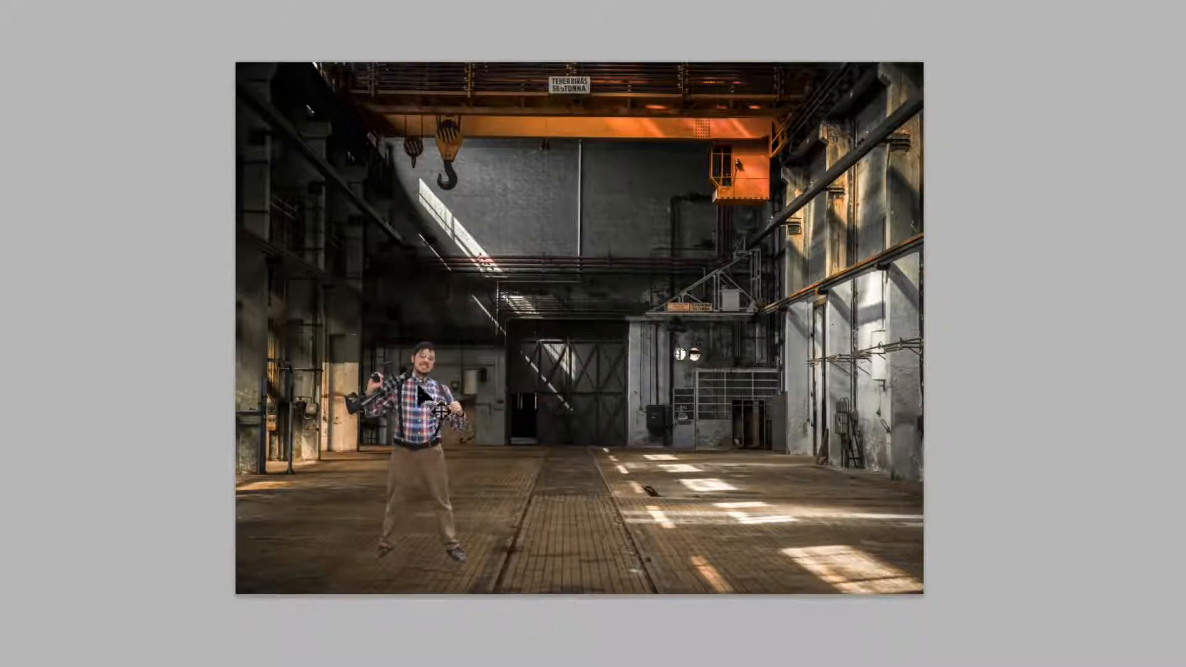
mouse_move(425, 383)
mouse_down()
mouse_move(431, 376)
mouse_move(410, 384)
mouse_up()
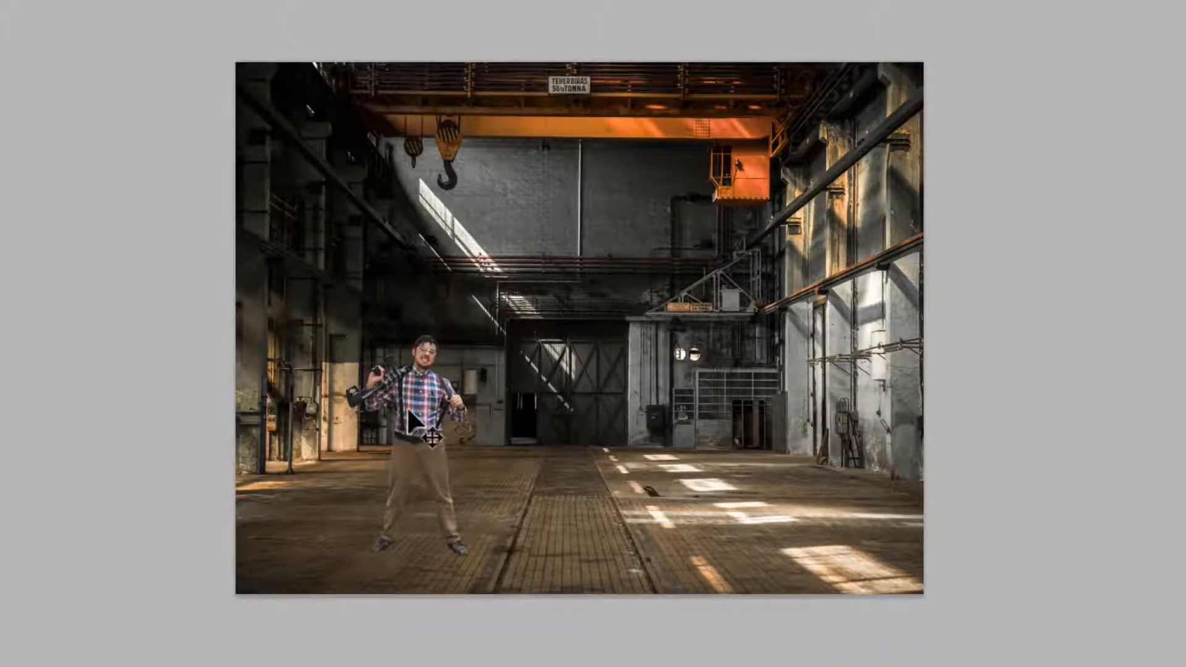
Move the man to the sunlit right side of the floor near the wall and scale him down slightly.
drag(413, 409, 761, 407)
drag(815, 352, 801, 373)
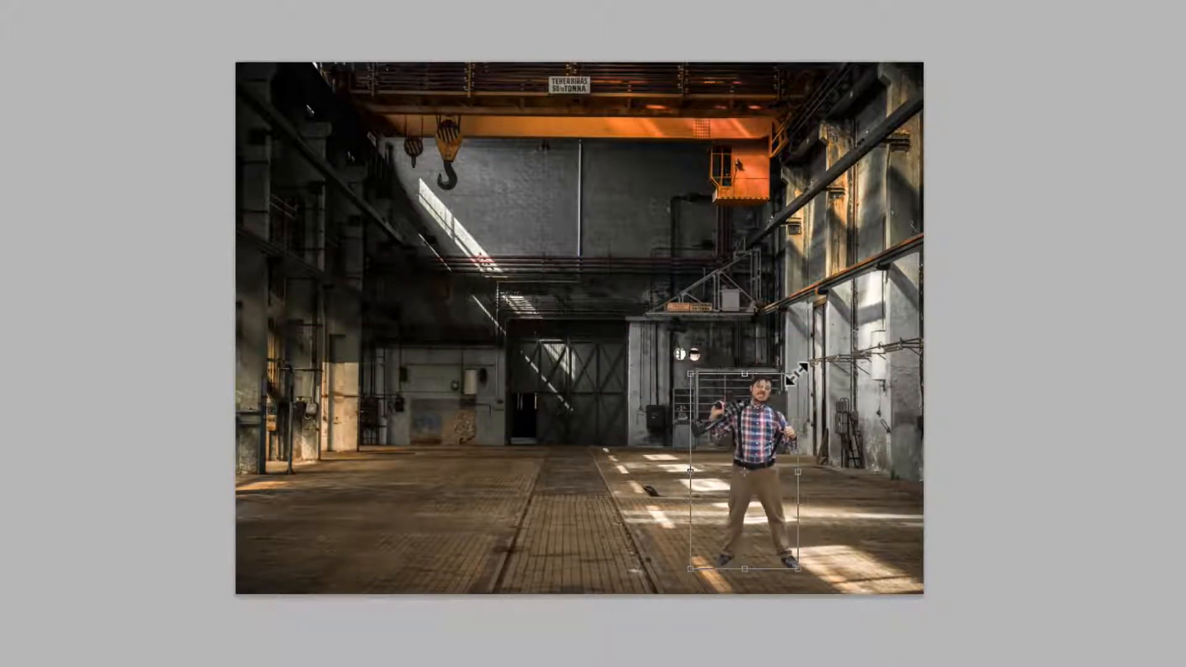
key(Return)
ctrl+click(738, 470)
drag(818, 503, 857, 458)
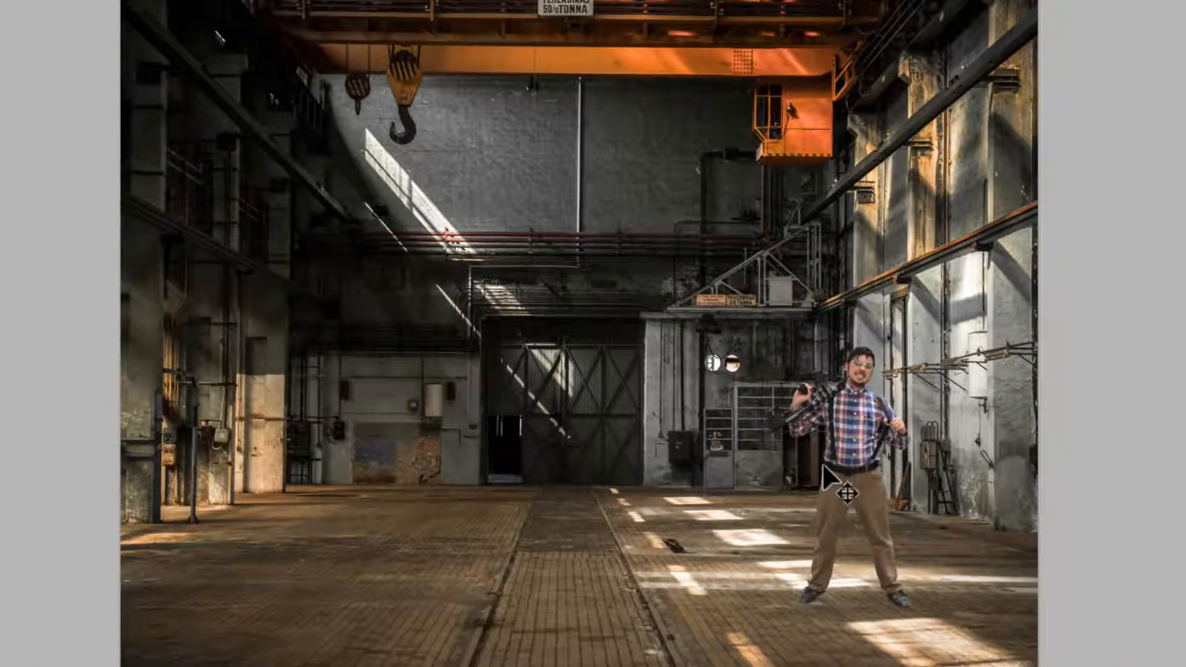
Outline the man's left-hand lower leg with a closed Pen path where the floor's light streak crosses it, and convert the path to a selection.
key(p)
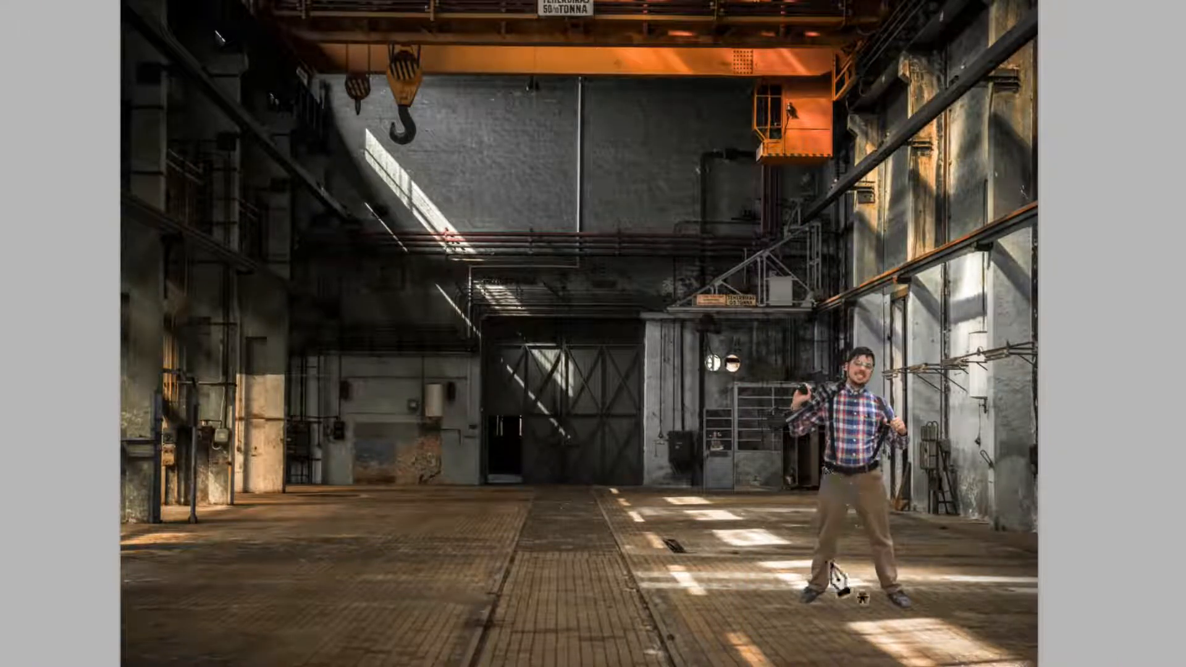
click(812, 537)
click(864, 583)
click(824, 593)
click(768, 563)
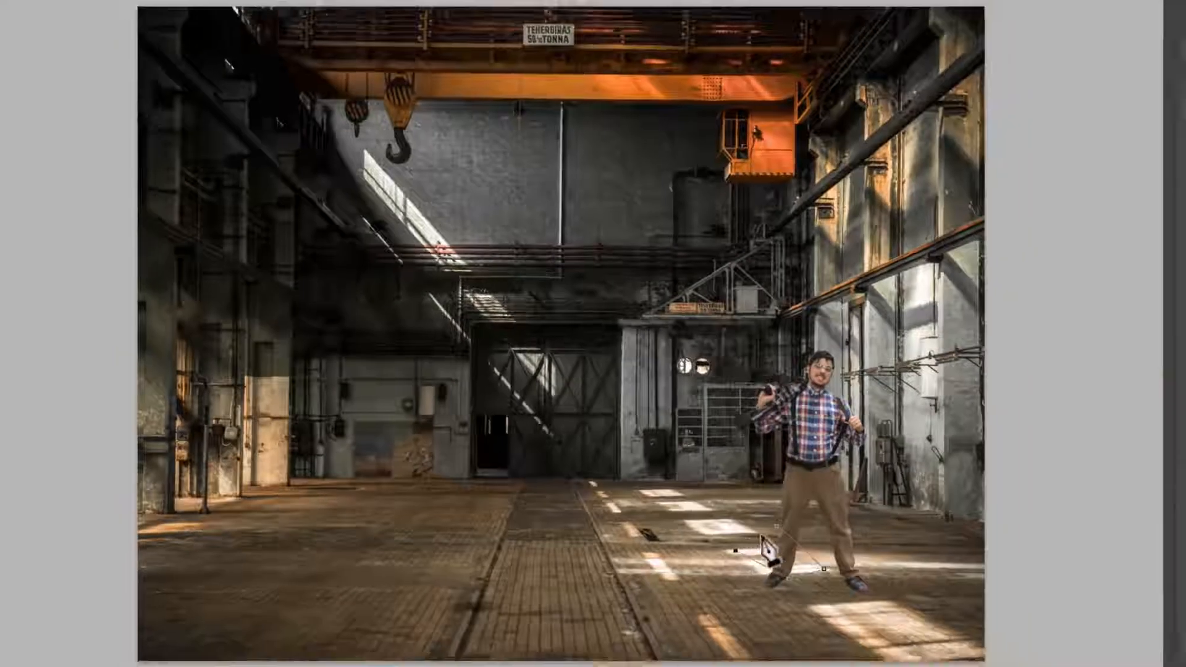
click(776, 525)
key(super+Return)
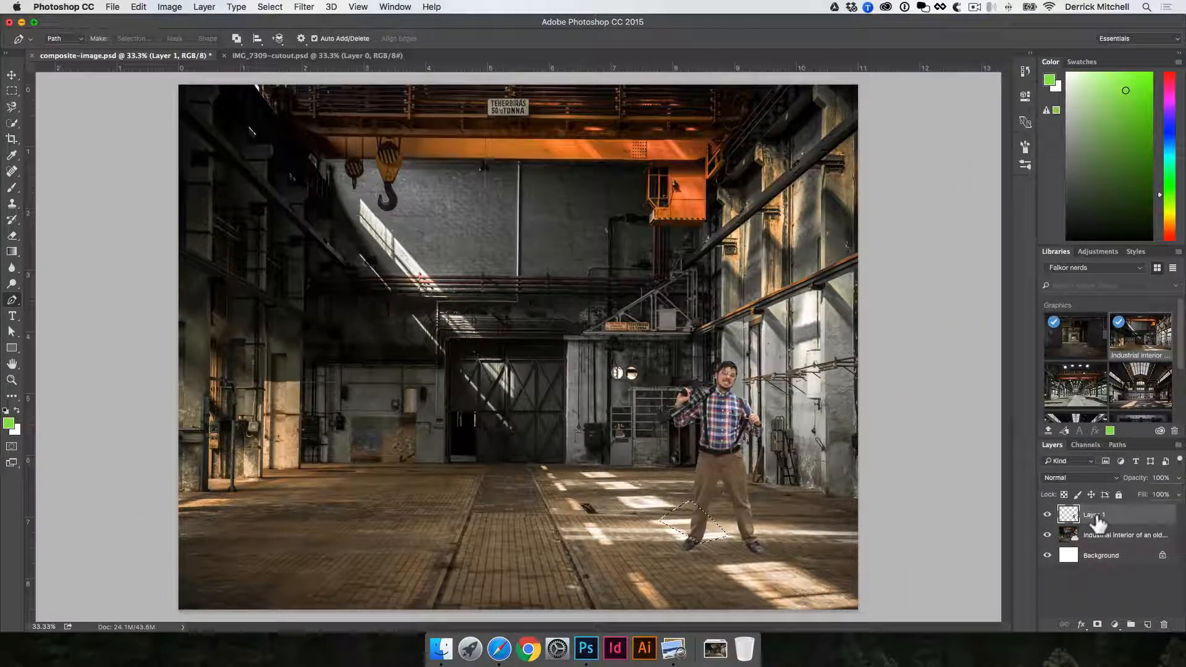
Brighten the selected lower leg with Levels, using a white input level of 160, and clear the selection.
key(super+l)
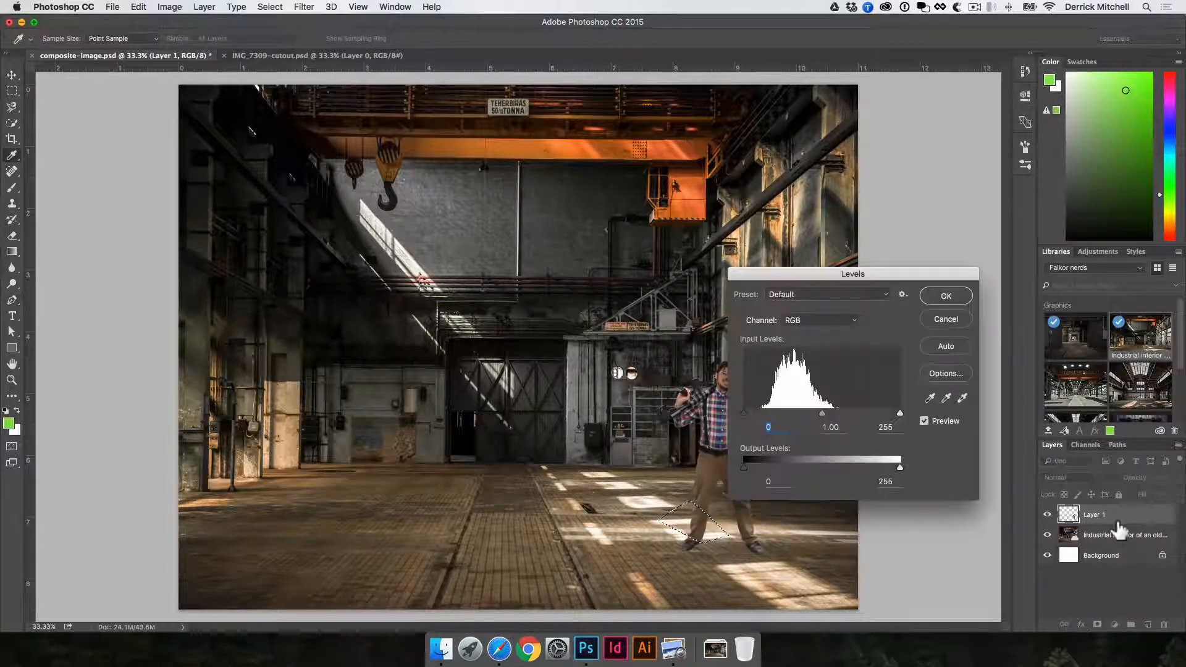
drag(839, 273, 922, 234)
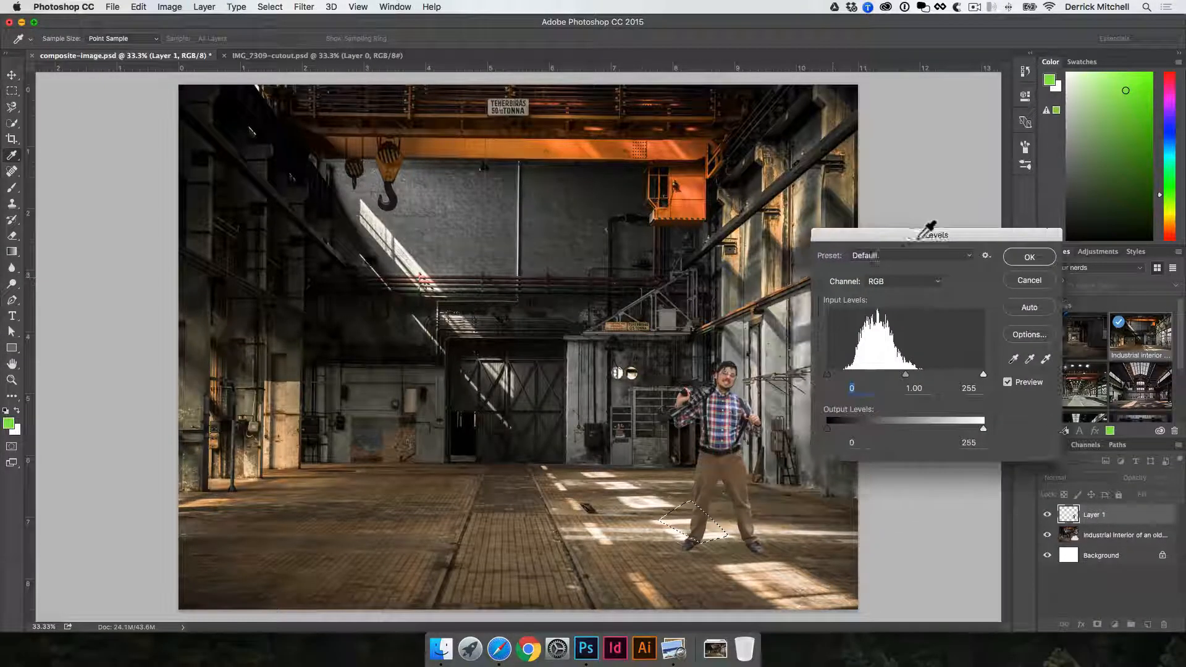
drag(984, 375, 929, 373)
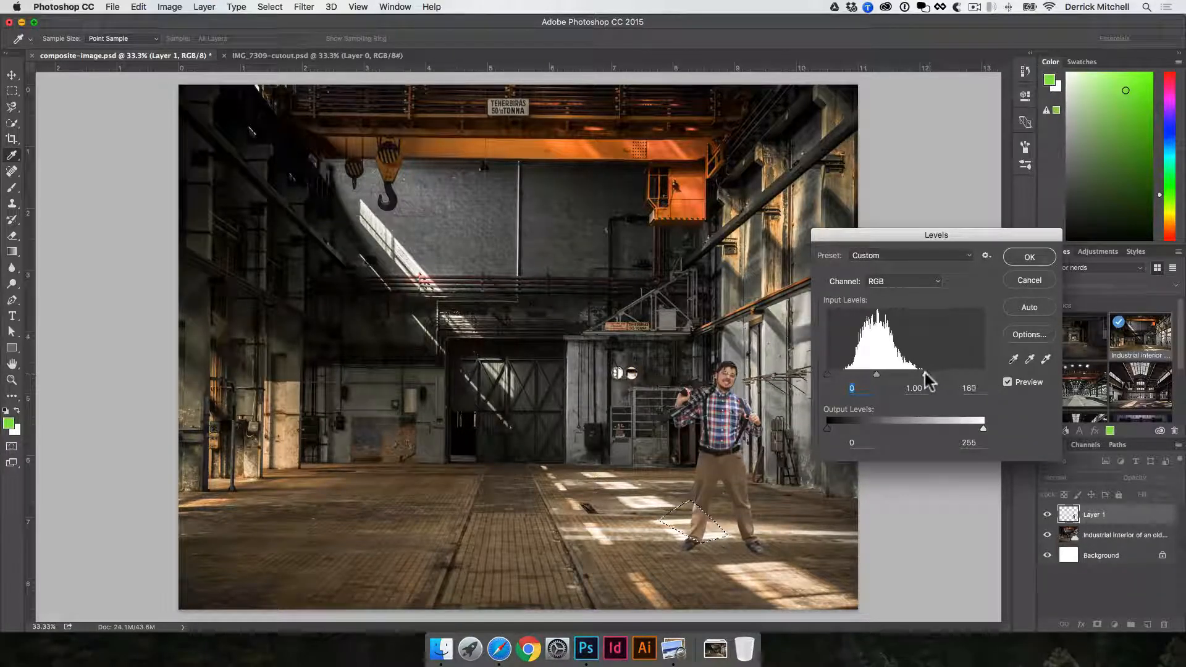
click(1029, 257)
key(p)
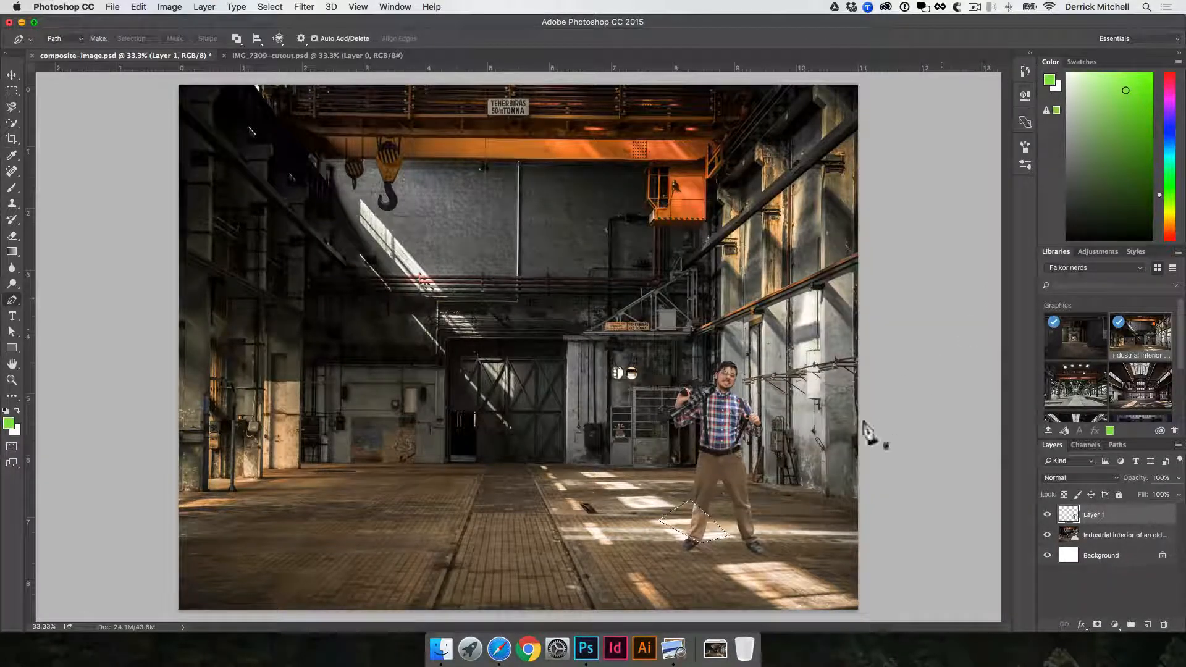
key(v)
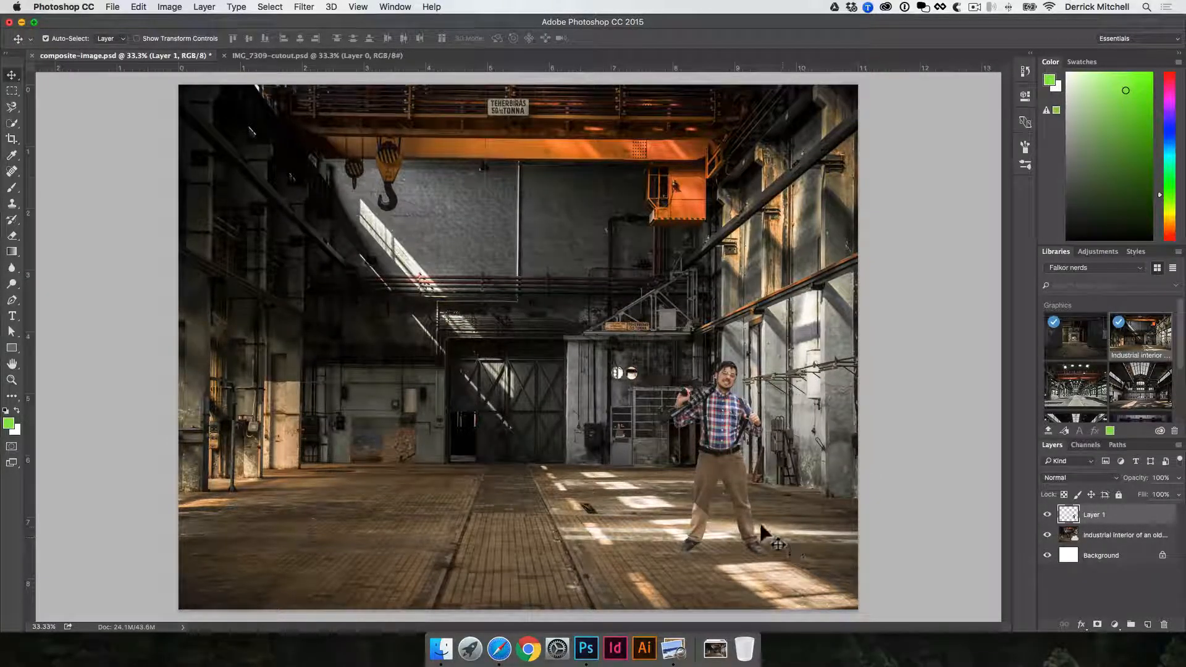
Try the man on the darker left half of the floor, and undo back to before the leg's Levels adjustment.
drag(741, 449, 458, 453)
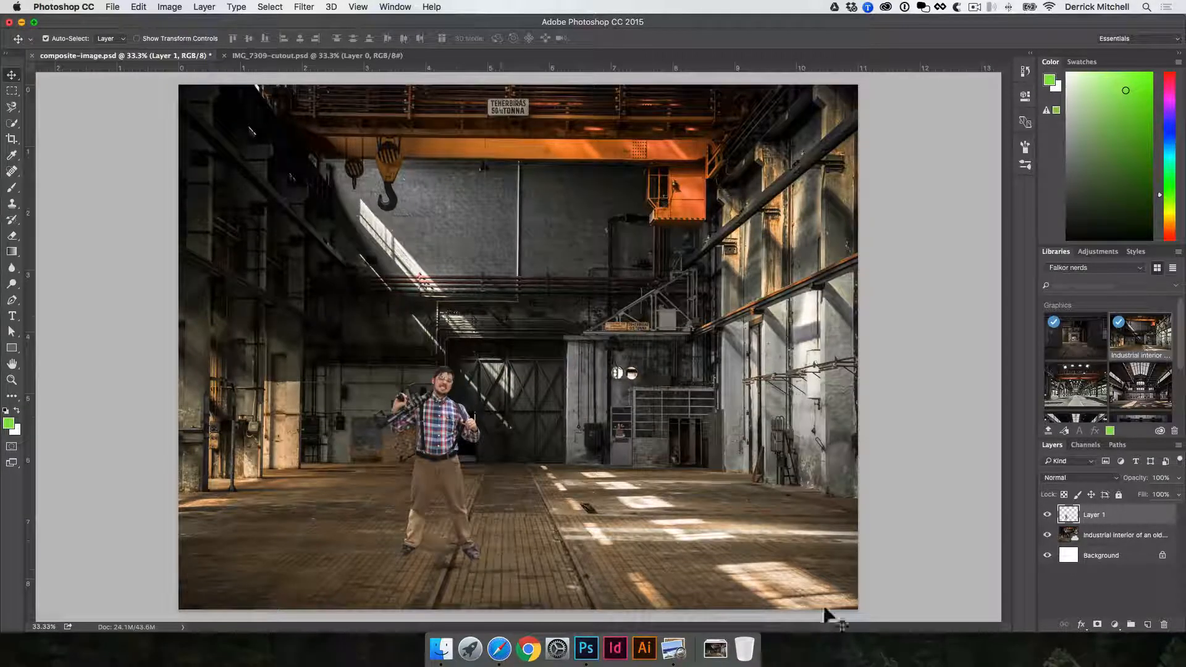
key(super+z)
key(alt+super+z)
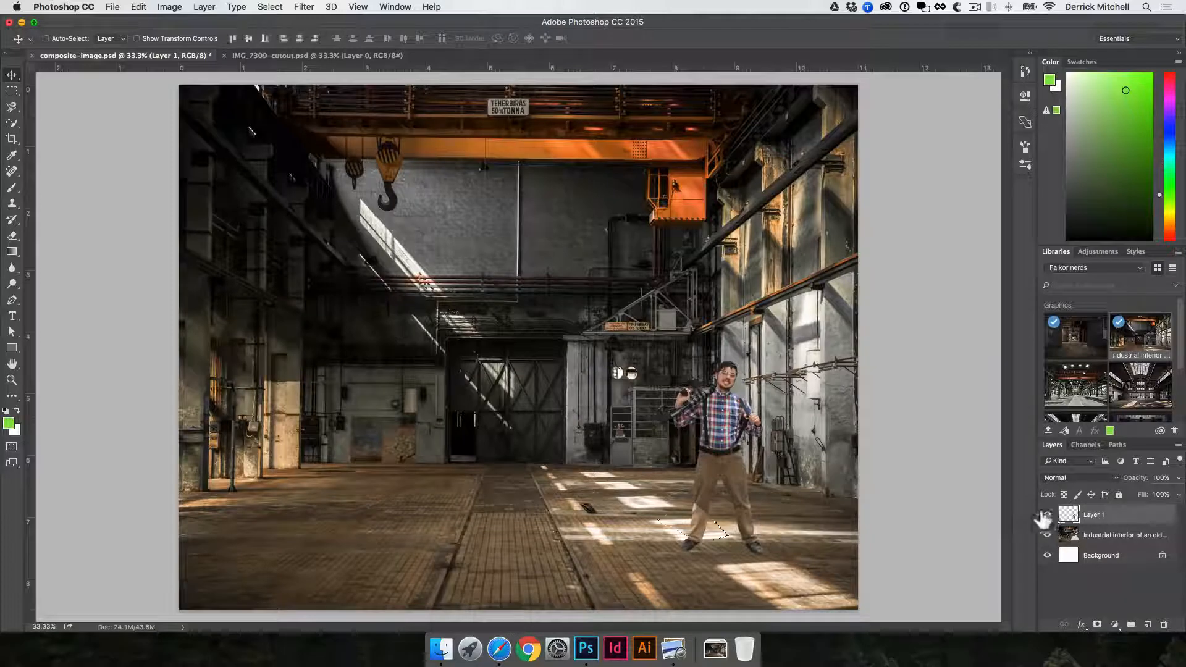
key(alt+super+z)
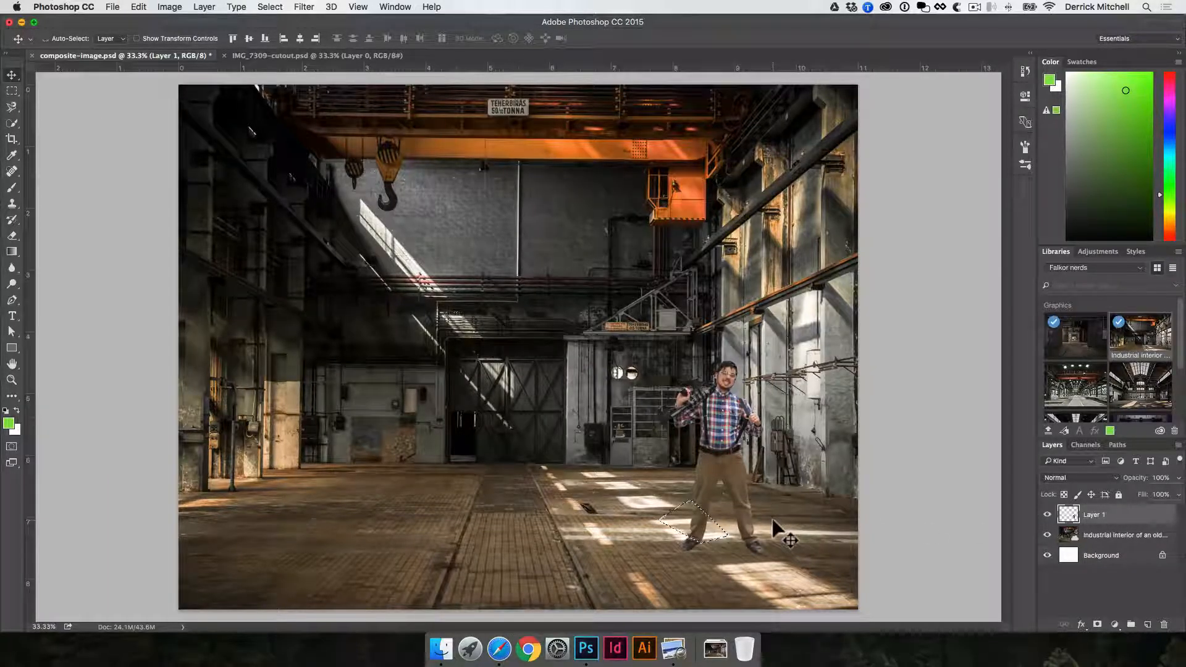
Clear the selection, duplicate the man's Layer 1, and hide the original layer.
key(super+d)
key(super+j)
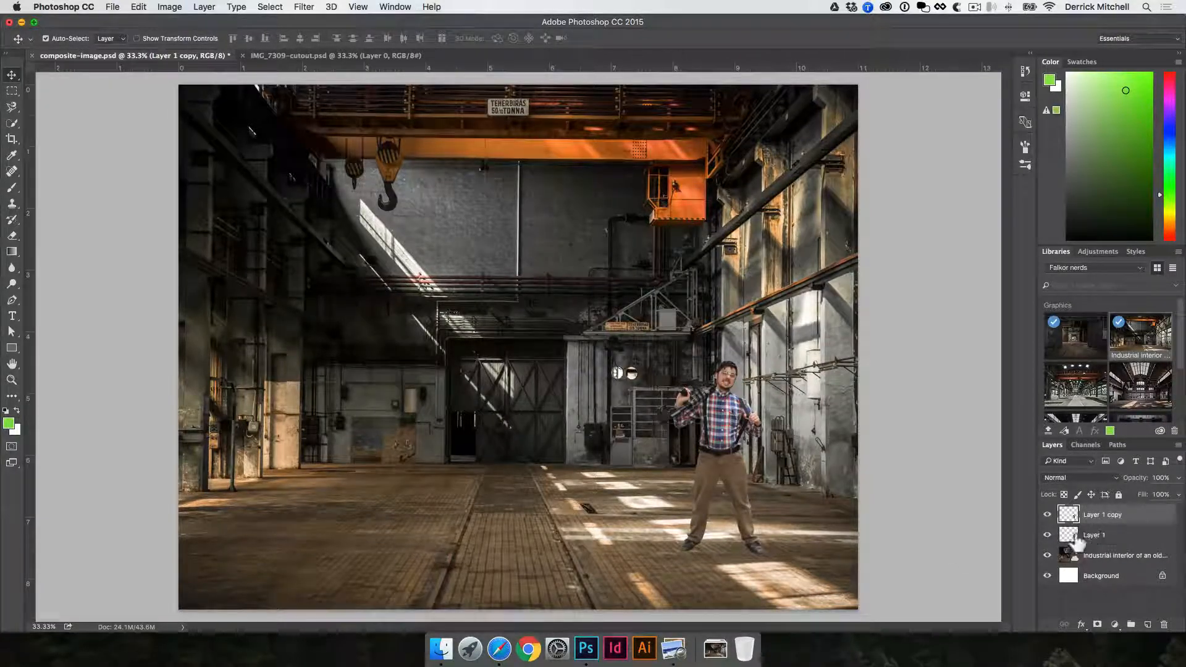
On the duplicate layer, draw a Pen path around the left-hand lower leg following the light streak's angle and make it a selection.
key(p)
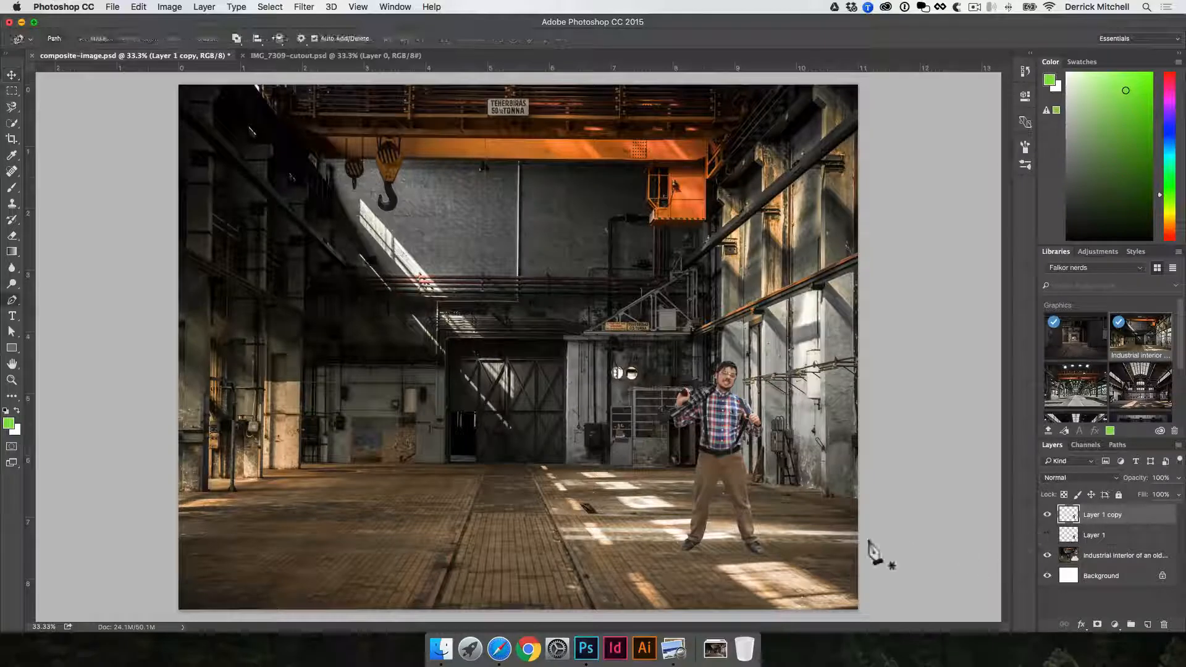
click(724, 537)
drag(693, 544, 672, 544)
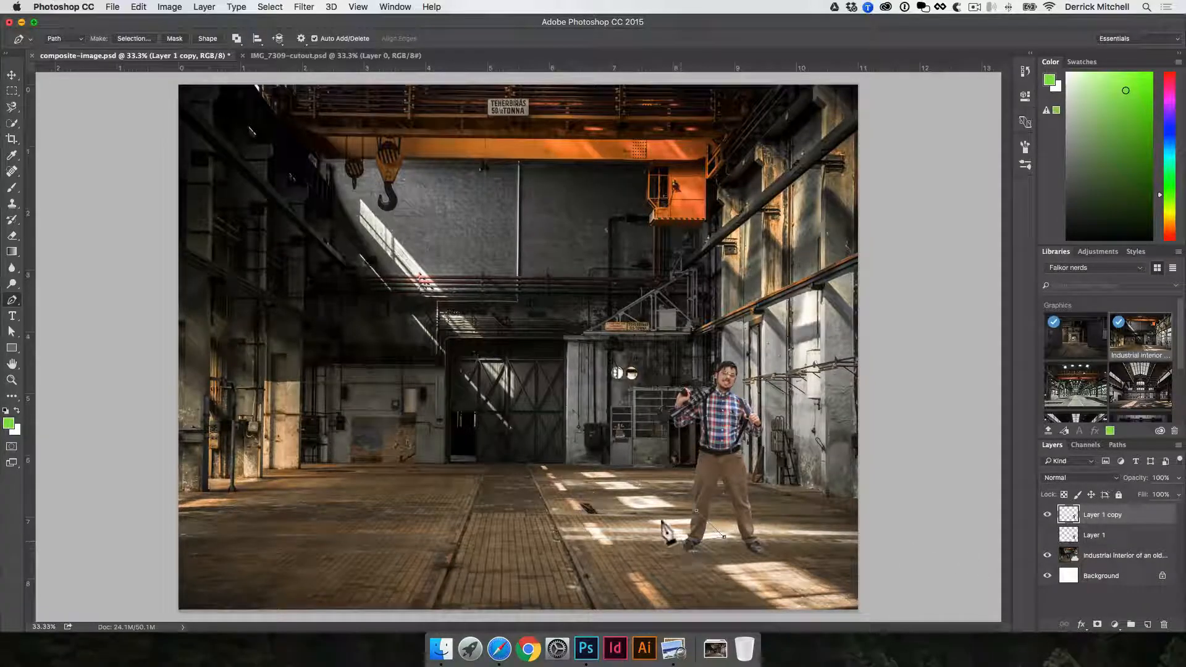
click(662, 520)
click(695, 510)
key(super+Return)
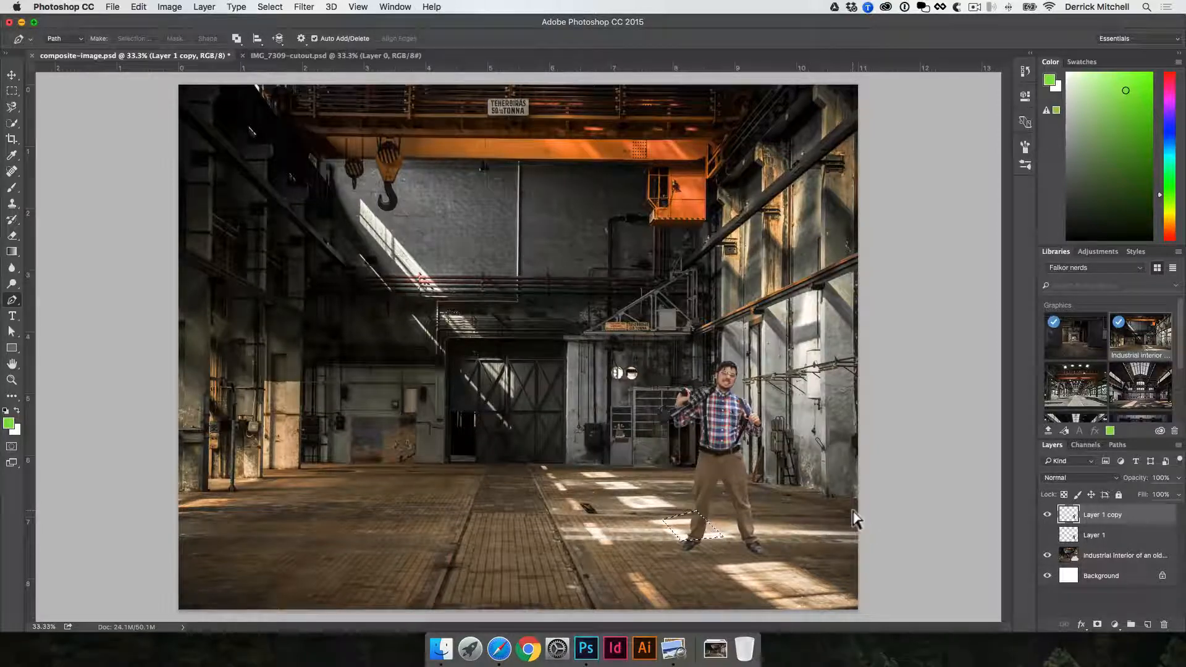
Brighten the selected lower leg on the duplicate layer with Levels, using a white input level of 140, and clear the selection.
key(super+l)
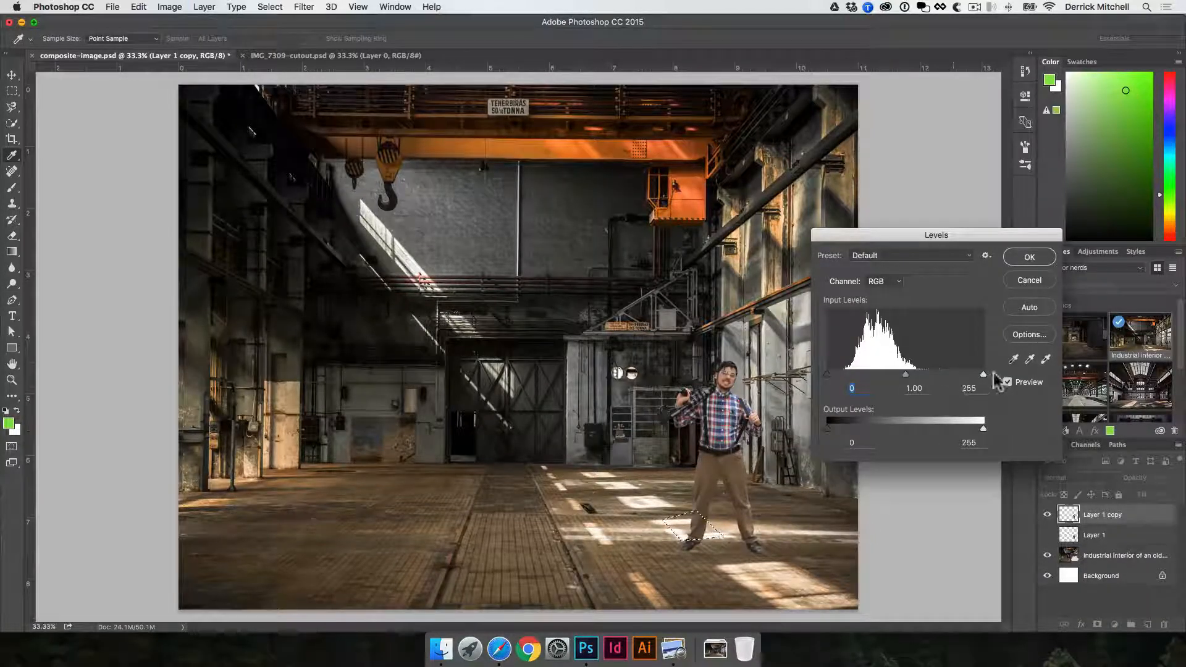
drag(983, 374, 913, 374)
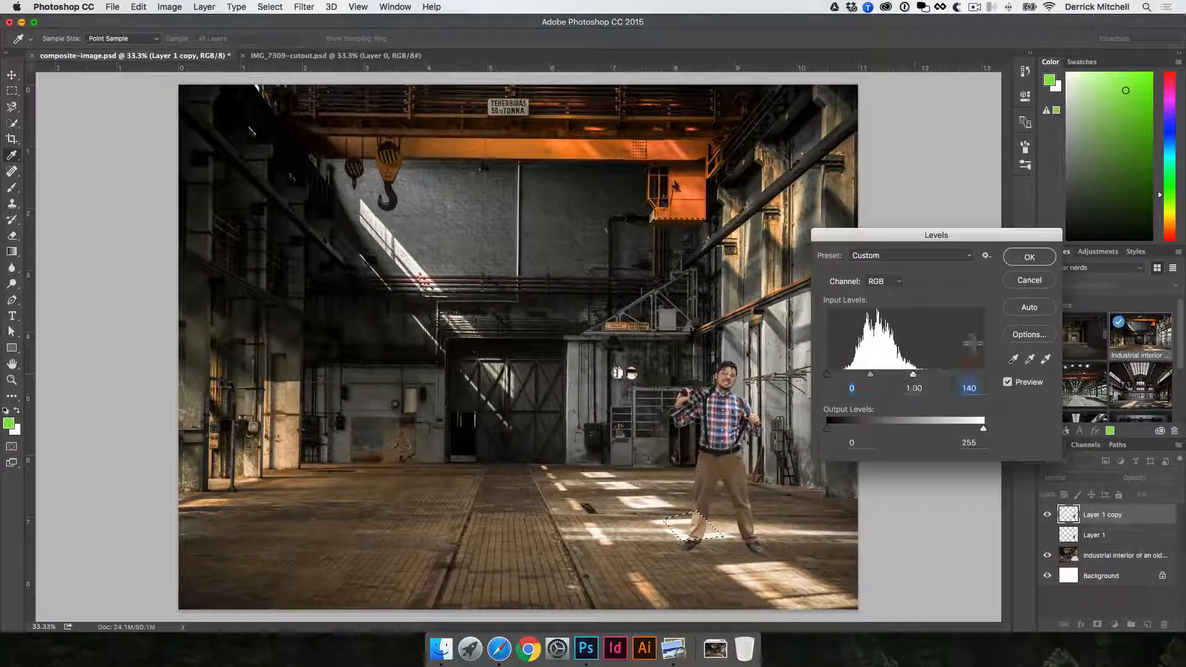
click(1026, 257)
key(super+d)
key(v)
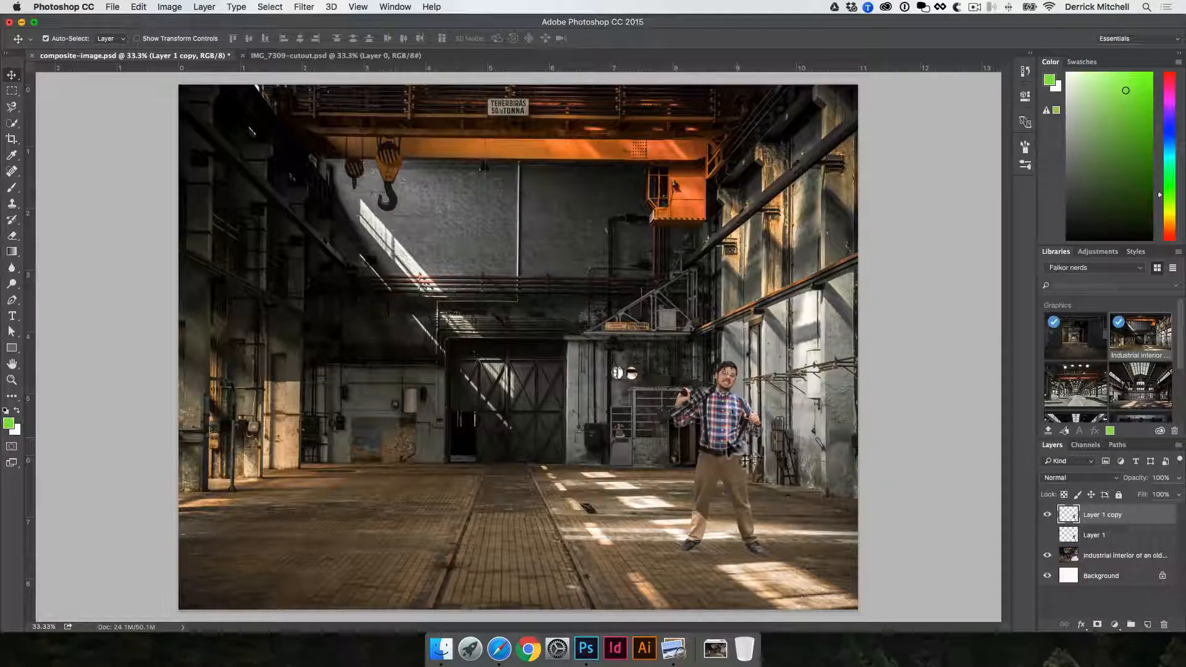
Hide Layer 1 copy, show the original Layer 1, and move its man onto the darker left half of the floor.
click(1048, 516)
click(1047, 535)
click(1115, 535)
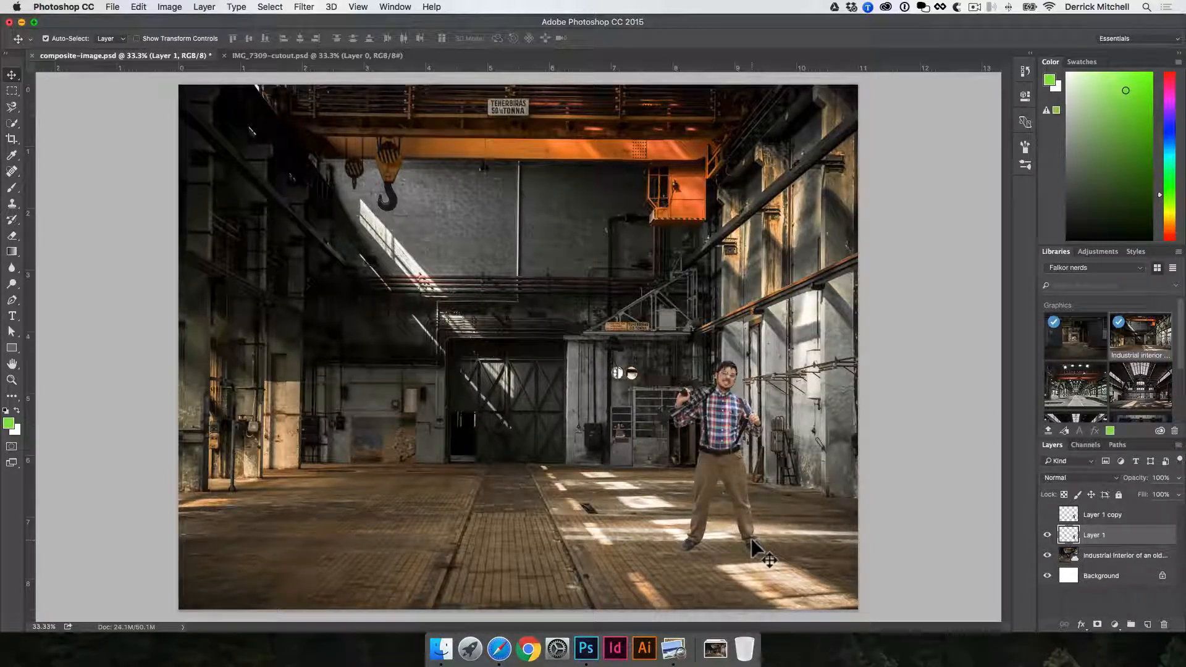
drag(747, 453, 476, 452)
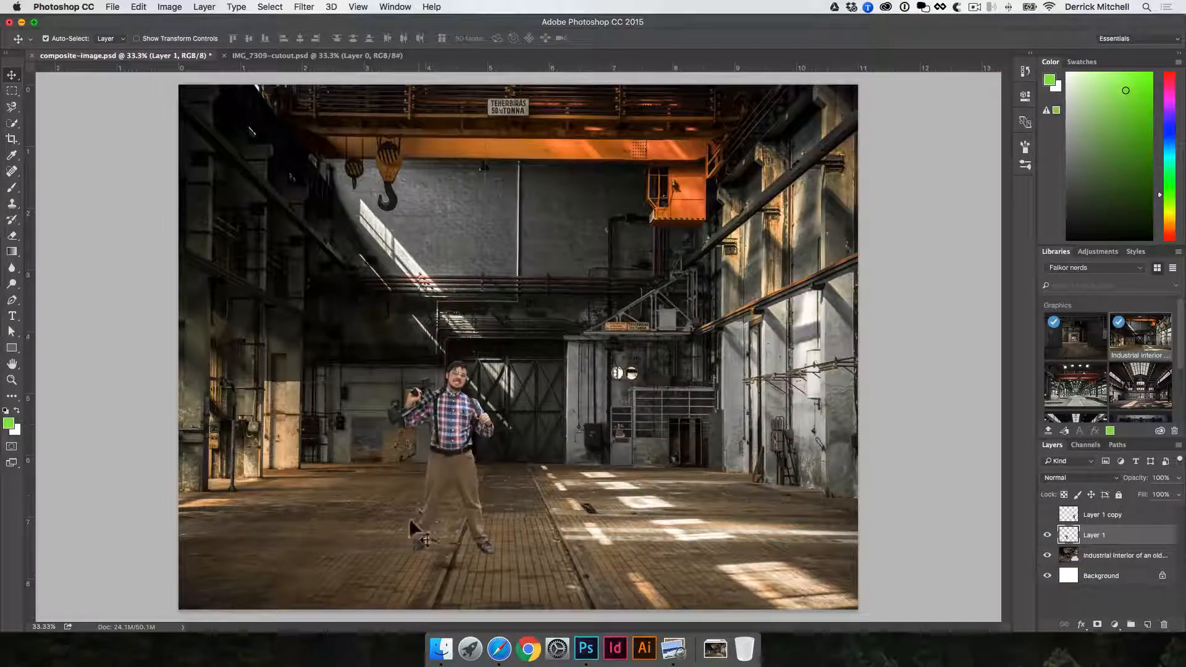
Apply the Camera Raw Filter to the factory layer with Exposure -0.50, Contrast +18, Highlights -68, Shadows +61, Whites +42 and Blacks +8.
click(313, 312)
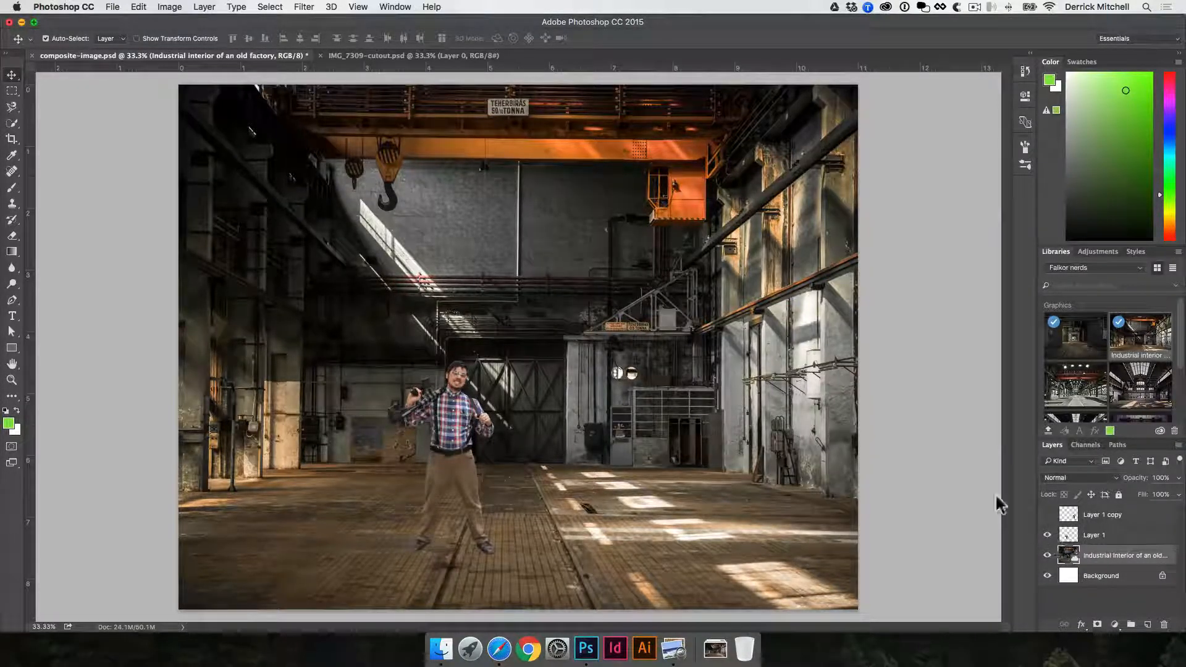
click(317, 8)
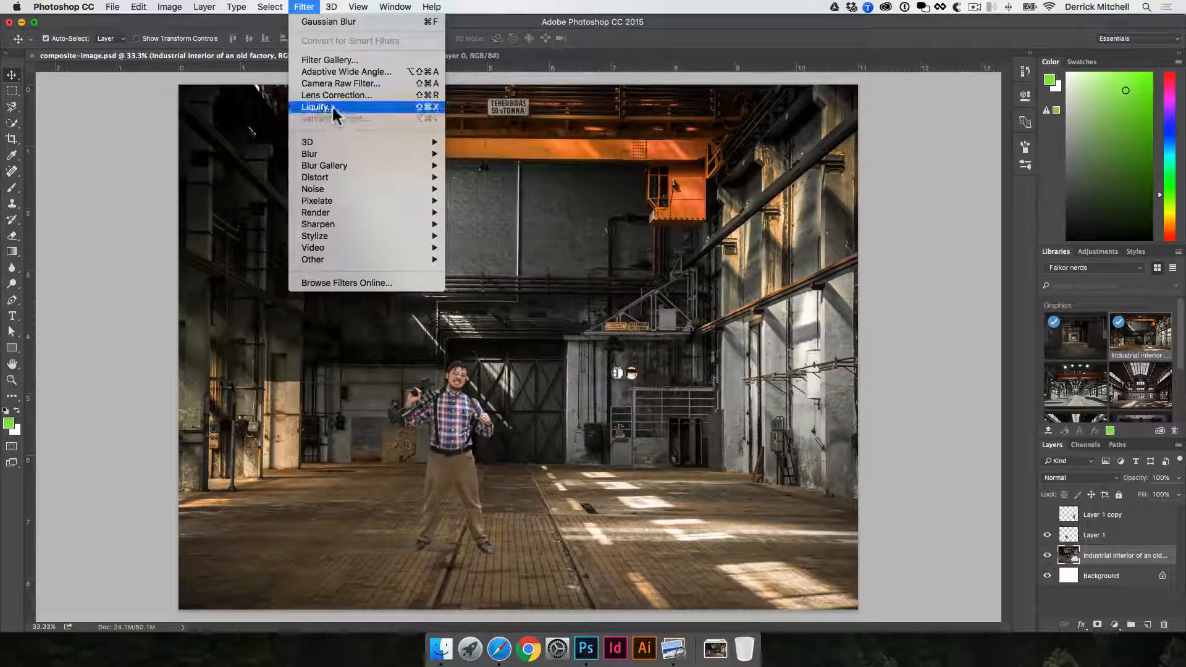
click(320, 85)
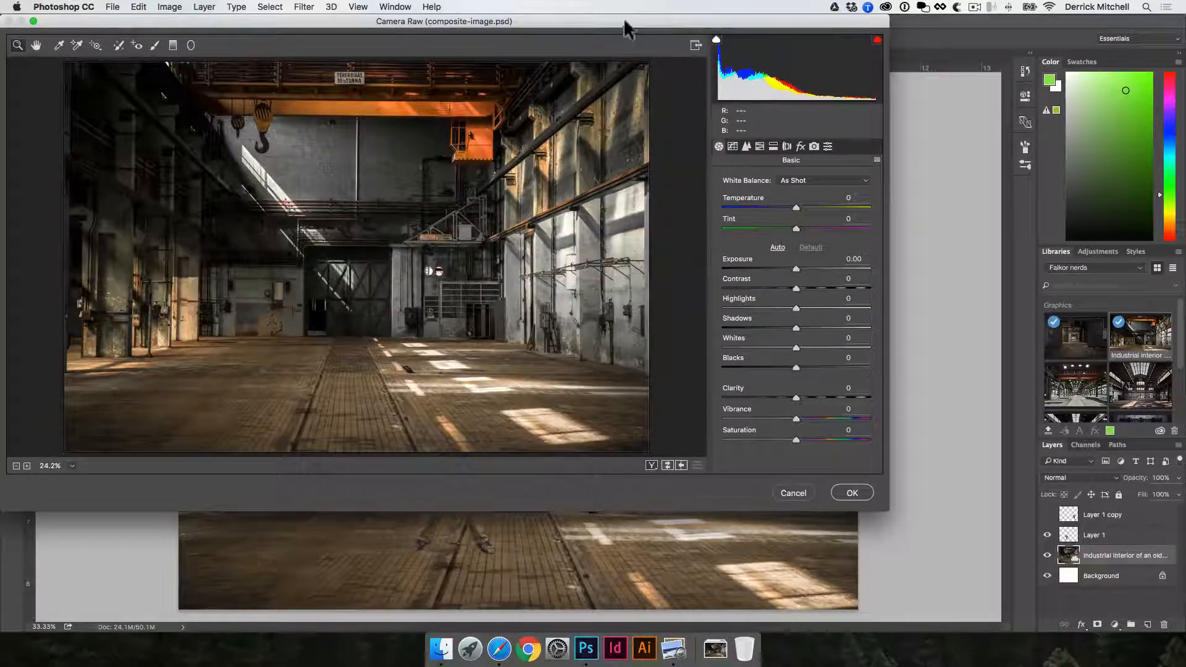
drag(624, 28, 774, 87)
click(941, 326)
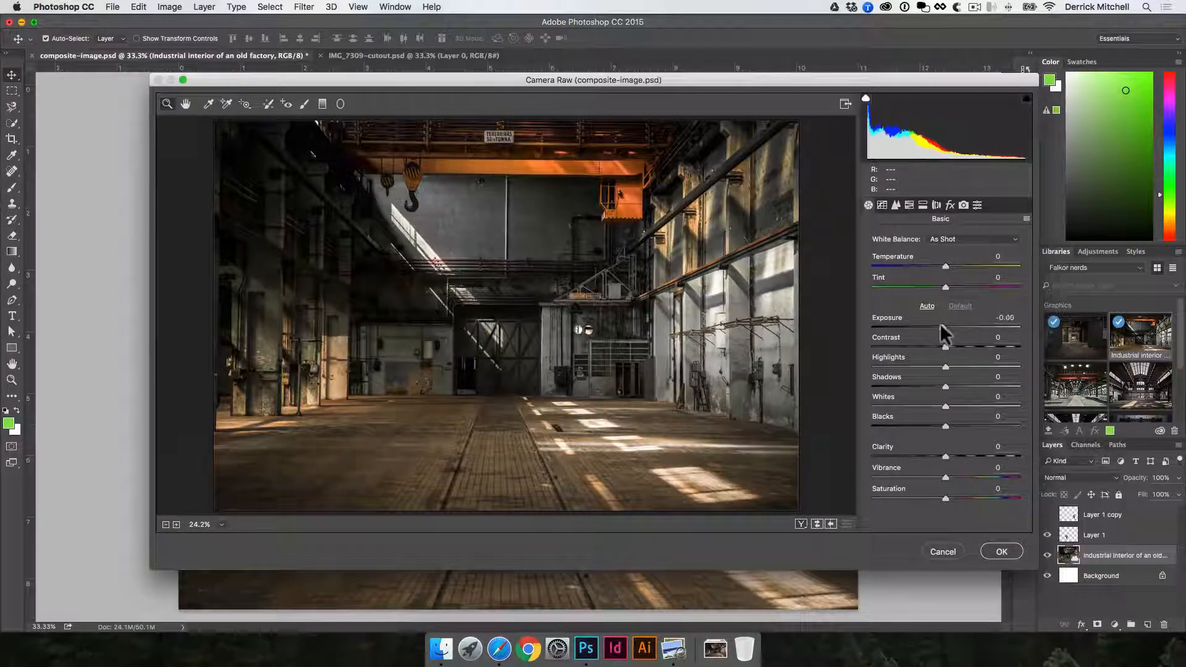
drag(942, 325, 962, 347)
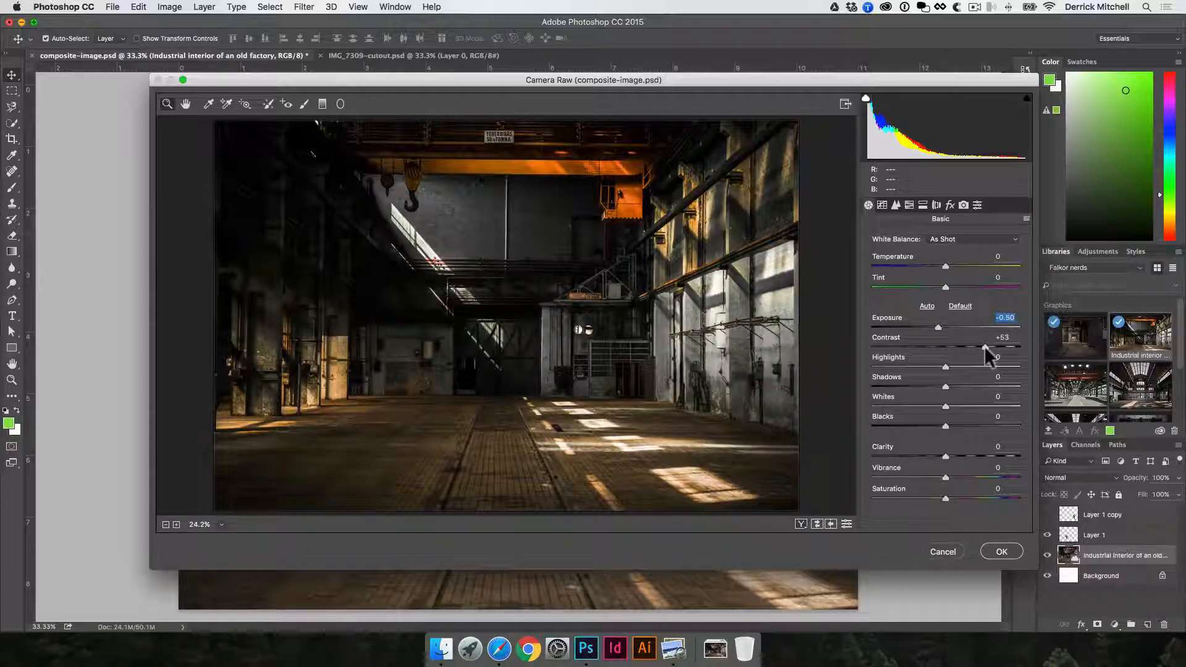
drag(984, 346, 992, 383)
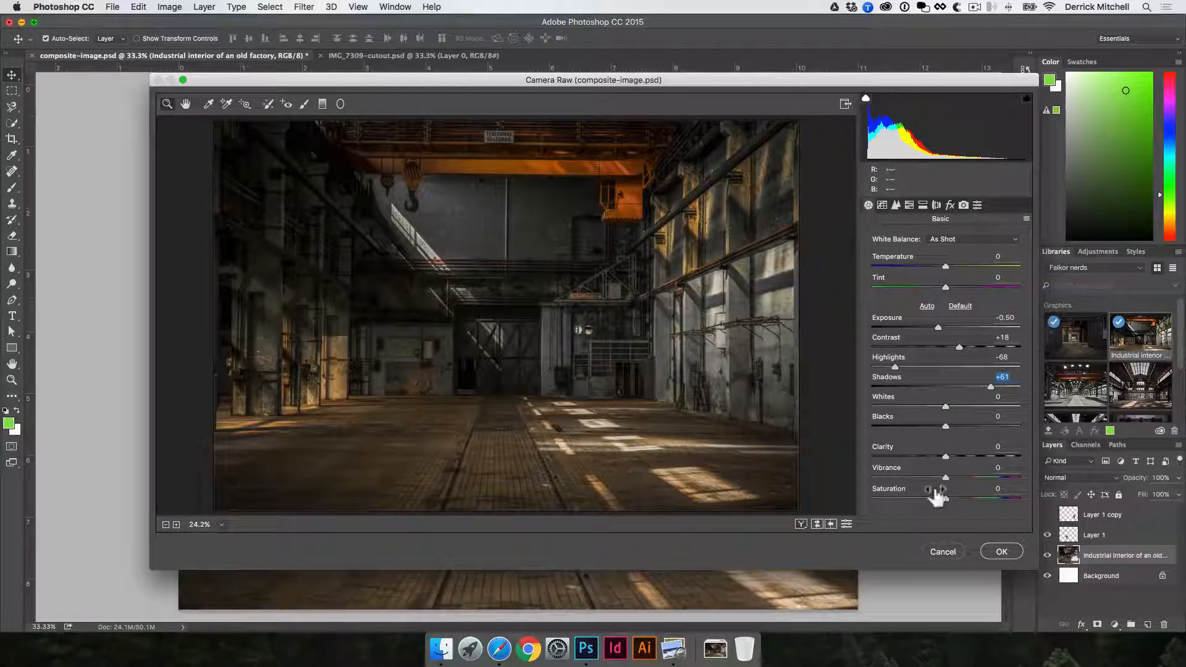
drag(946, 426, 977, 405)
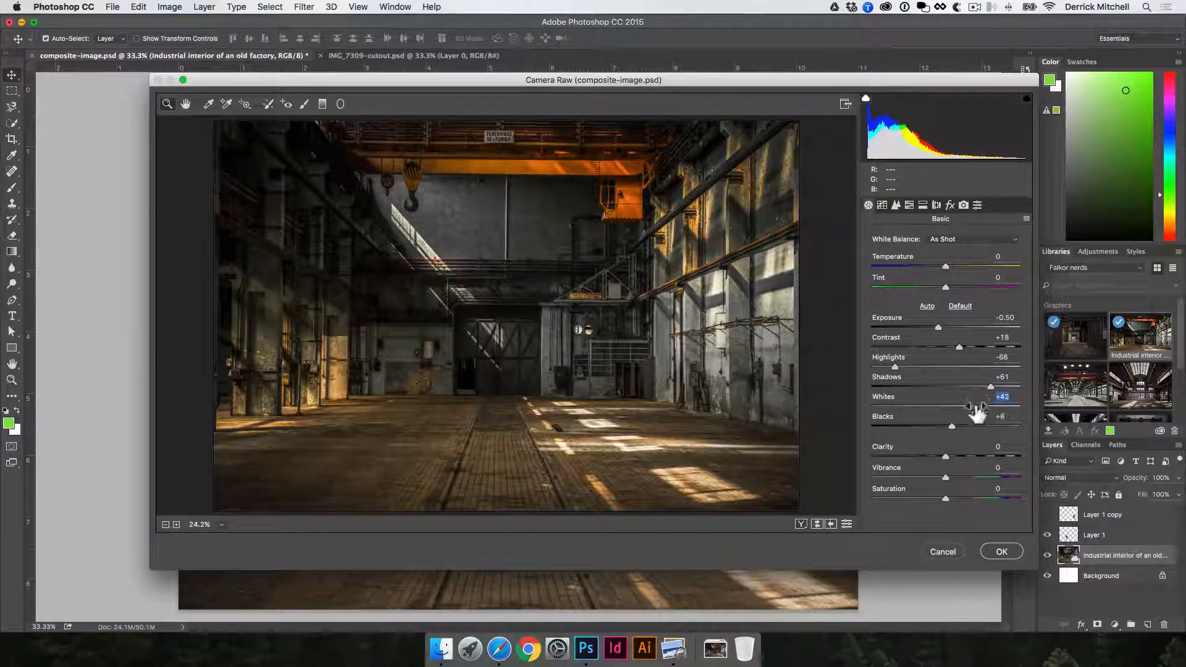
click(1009, 550)
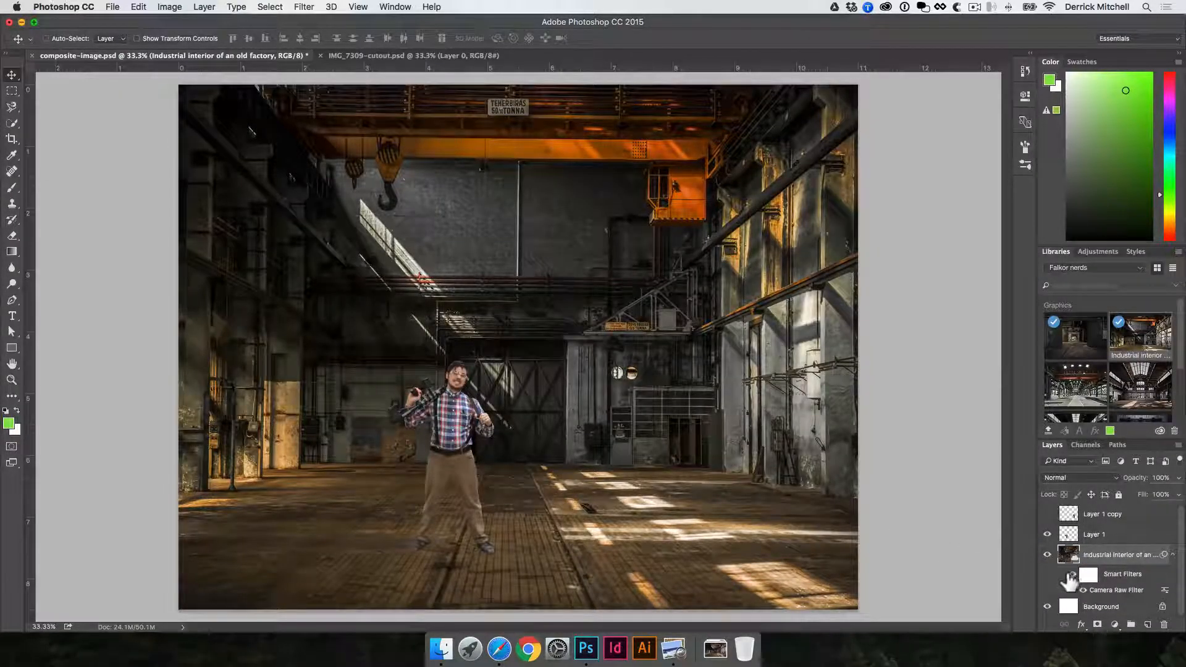
Compare the factory before and after the Camera Raw adjustment by undoing and redoing it, leaving the filter applied.
key(super+z)
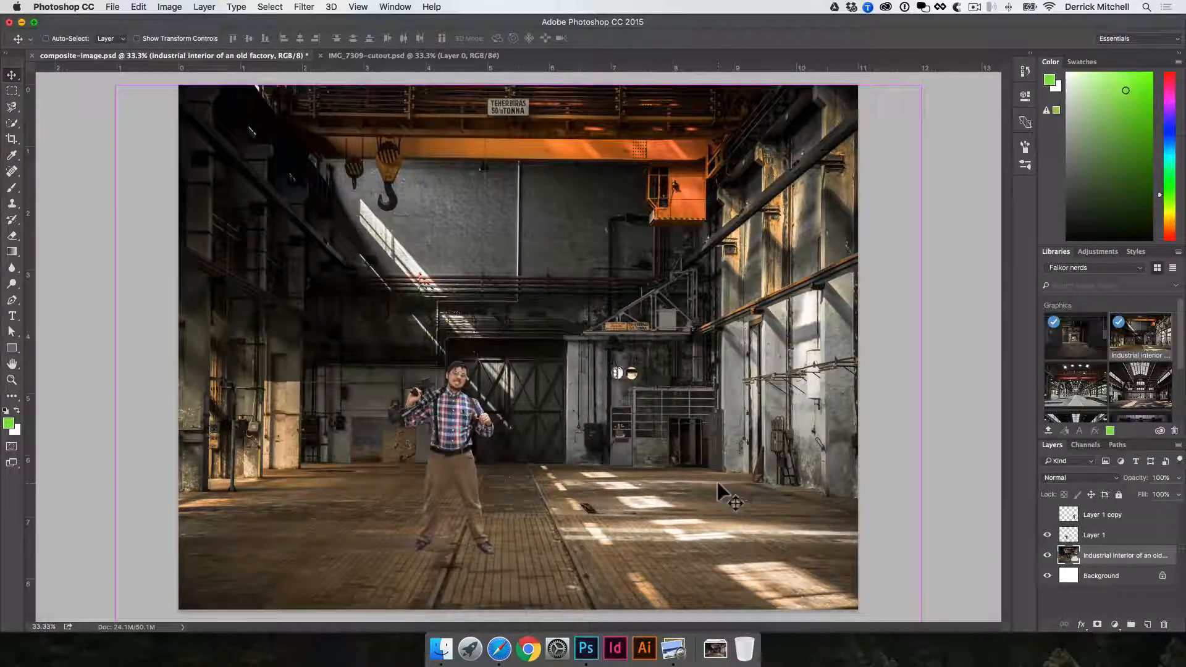
key(super+z)
key(super+z)
key(super+z)
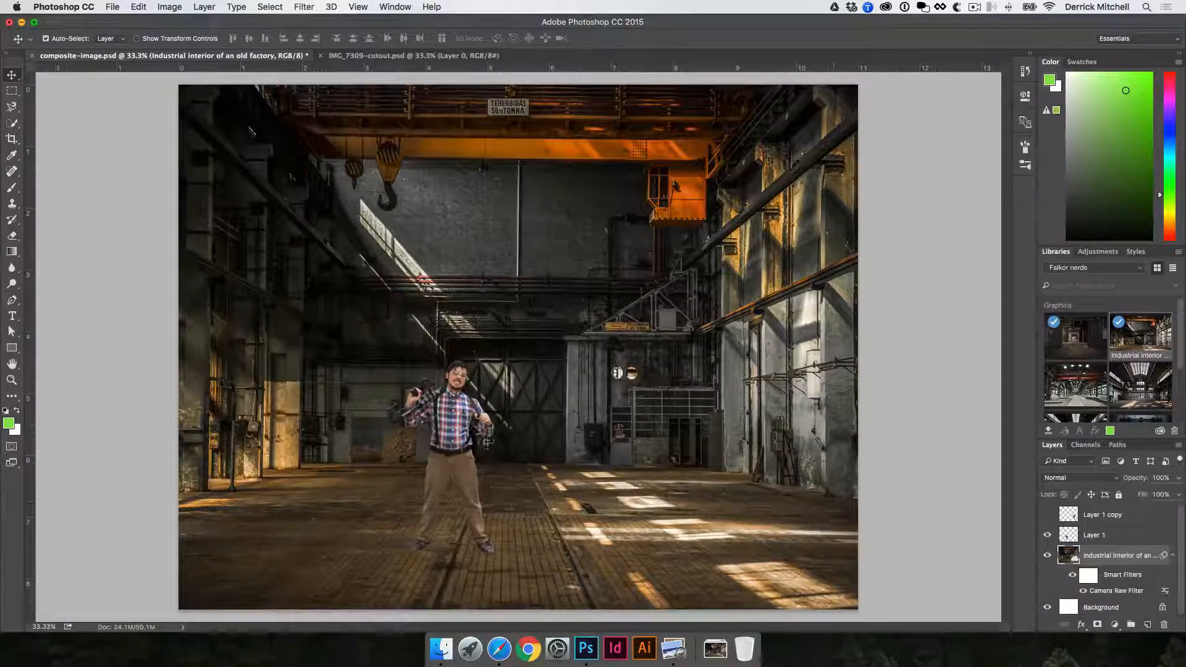
Move the man slightly left and open the Camera Raw Filter on Layer 1, with him centred at 50% beside the visible factory.
click(461, 420)
drag(460, 420, 434, 422)
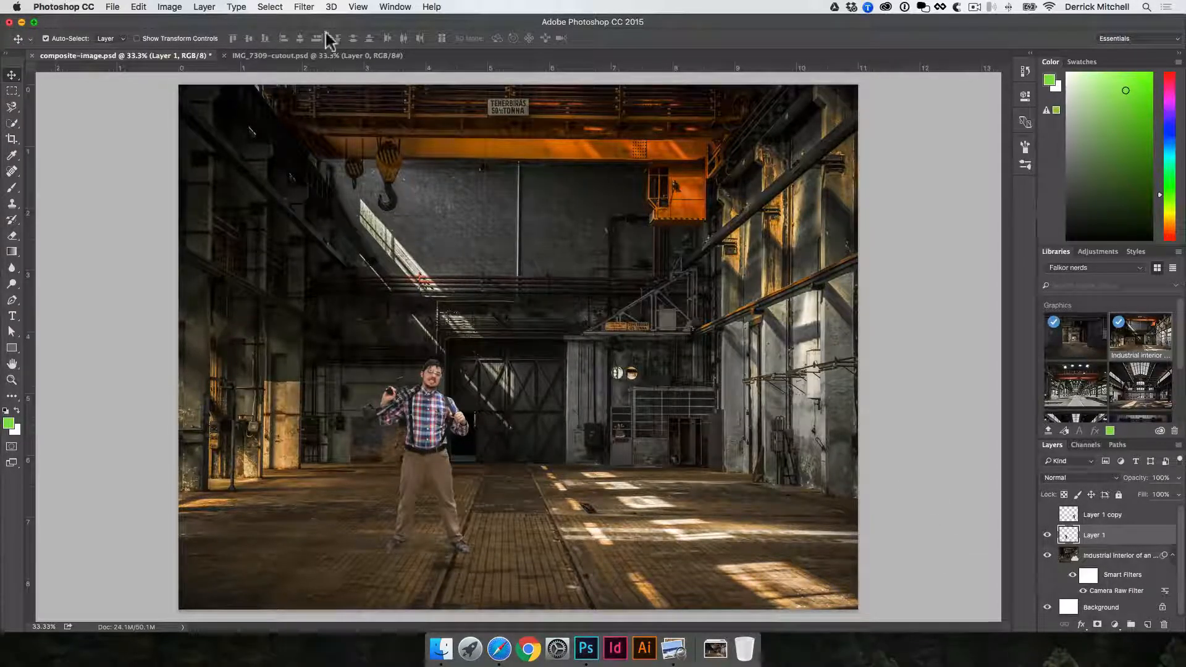
click(304, 7)
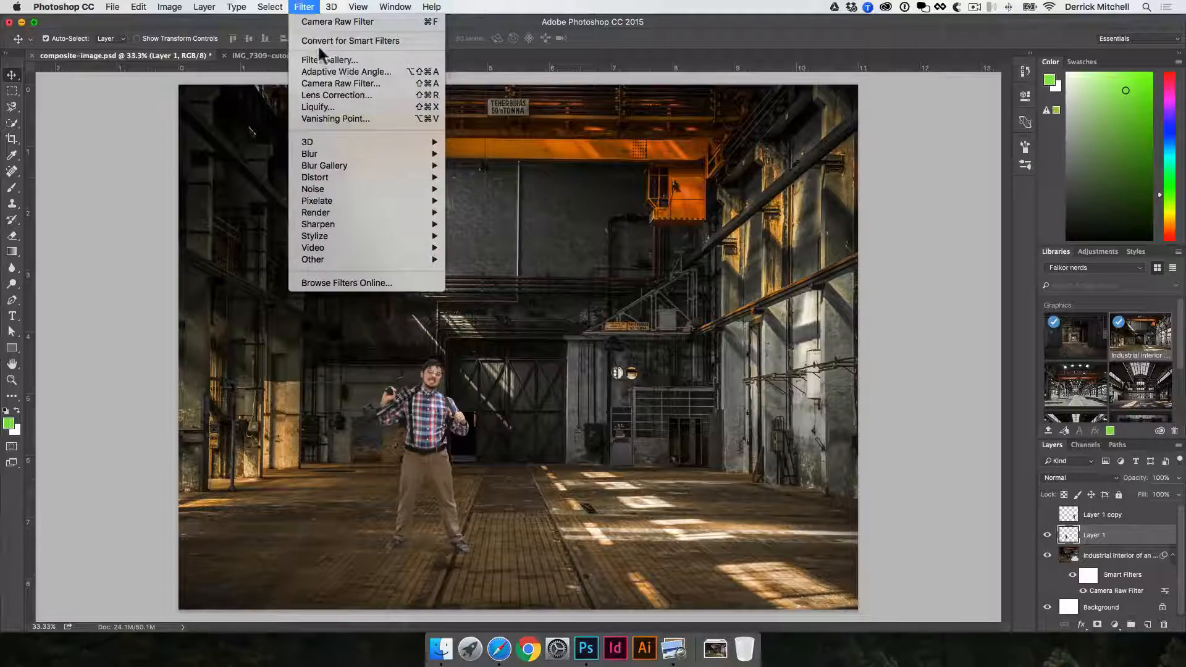
click(327, 82)
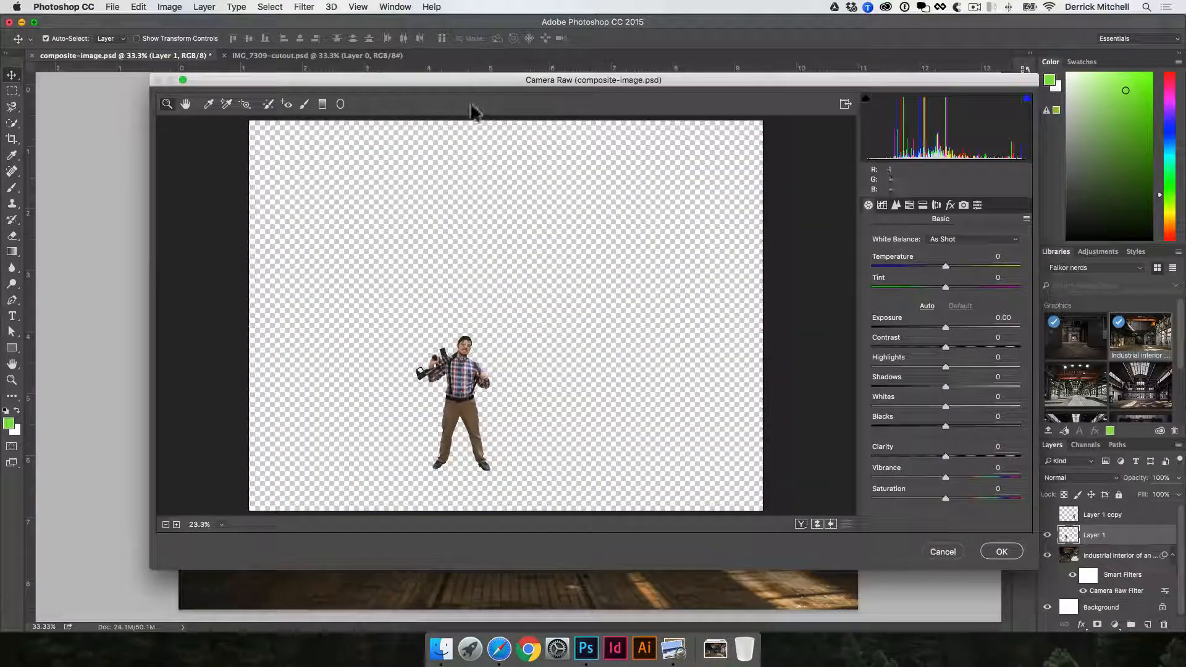
drag(461, 89, 586, 61)
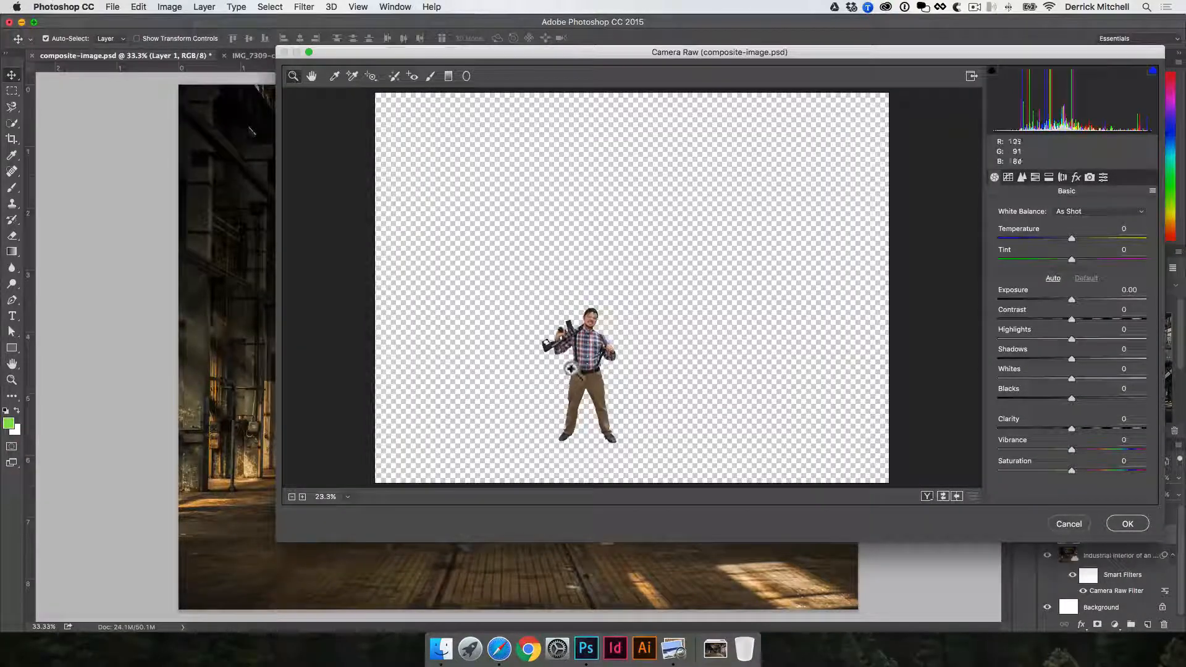
click(583, 390)
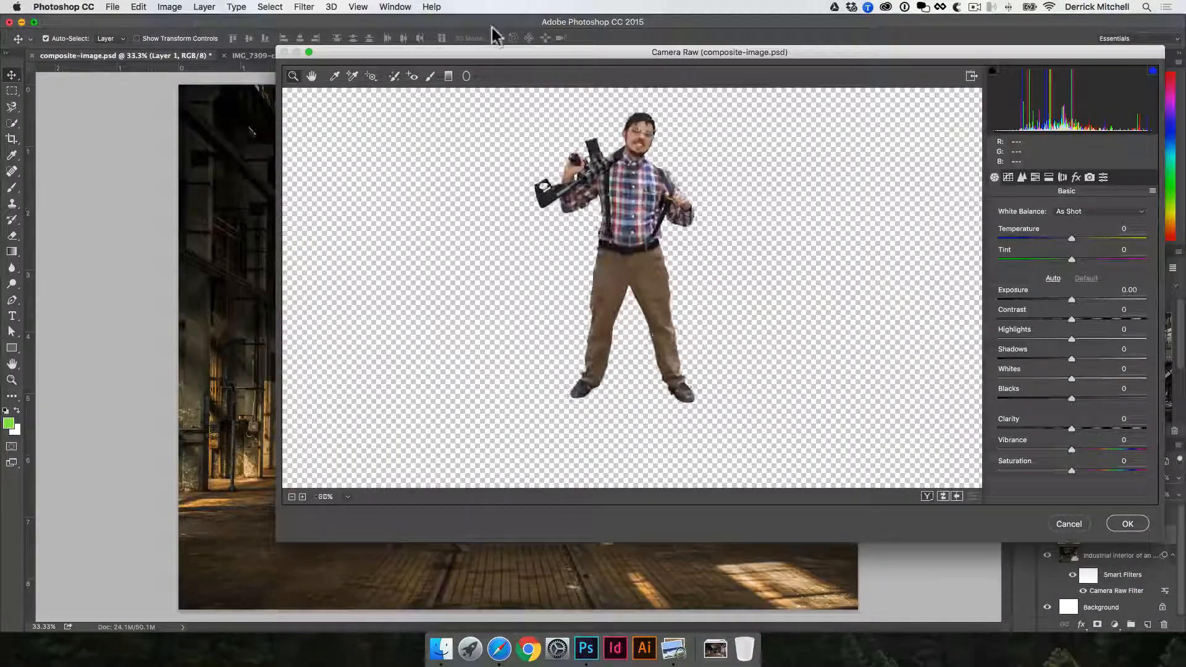
drag(355, 112, 625, 95)
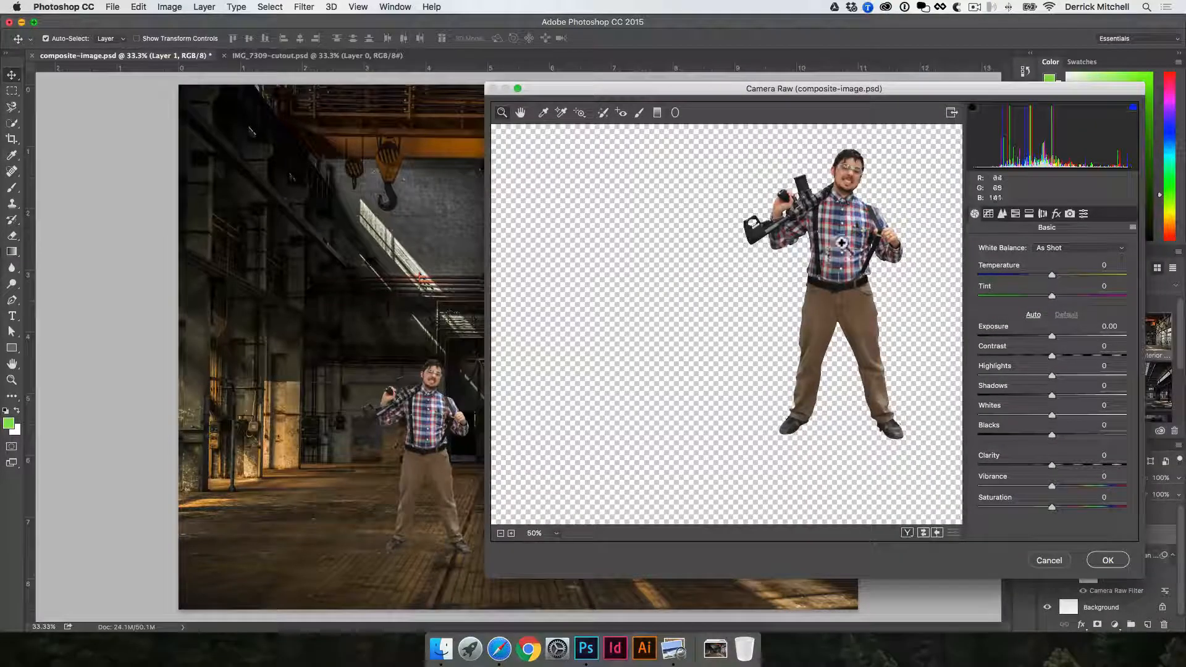
drag(841, 244, 715, 275)
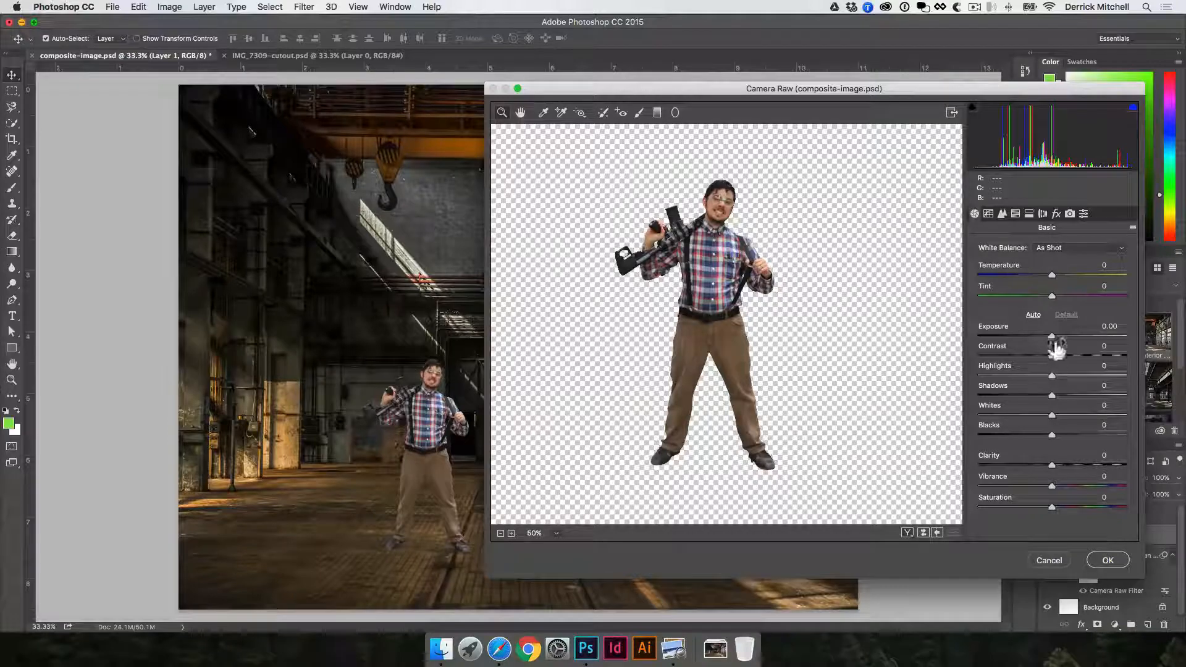
Apply Exposure -0.70, Contrast -12, Highlights -8, Shadows -7, Whites -19, Blacks -3, Clarity +22 and Vibrance -4 to the man.
drag(1052, 335, 1046, 383)
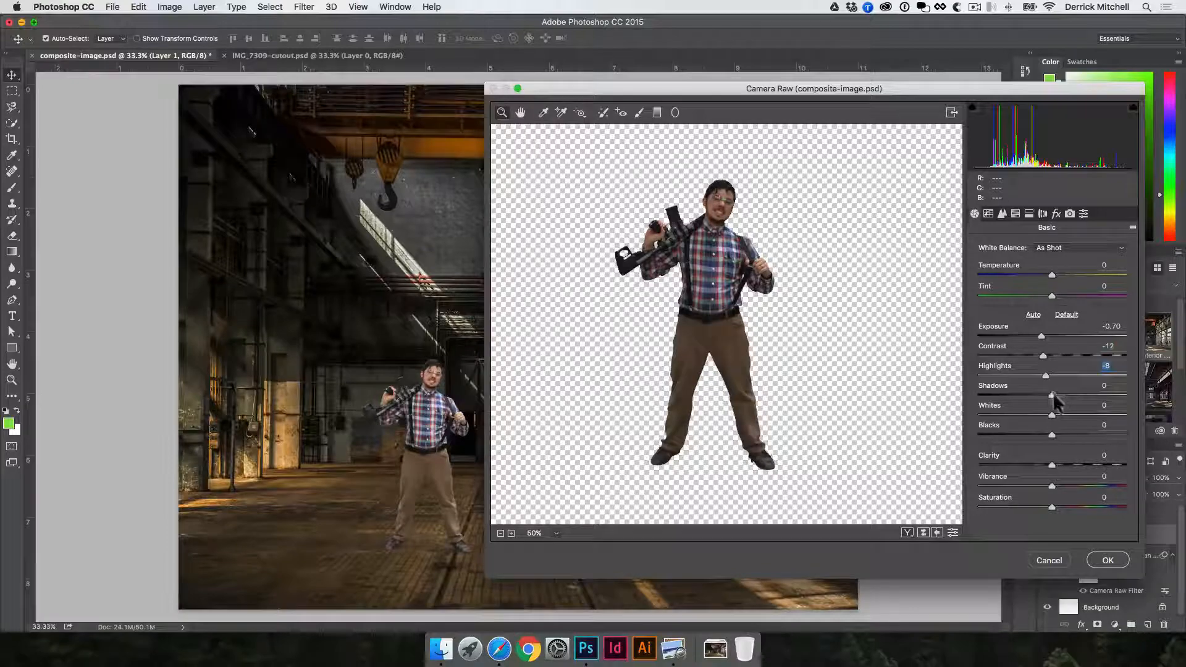
drag(1052, 395, 1073, 463)
drag(1052, 486, 1068, 464)
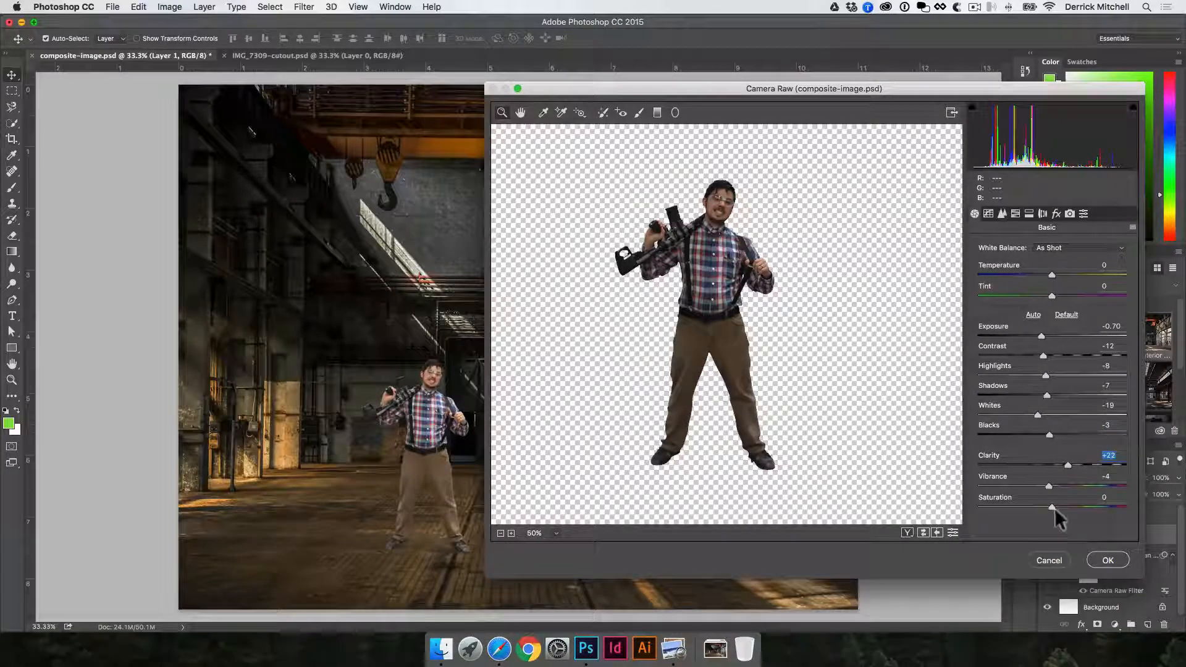
click(1107, 561)
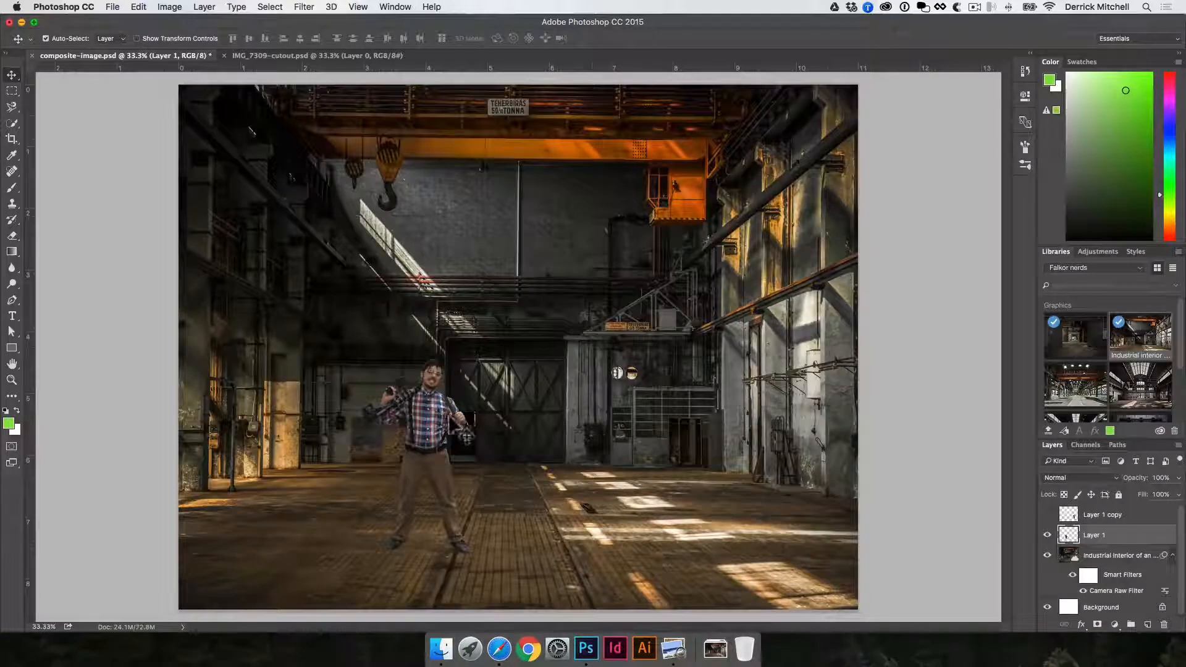
Move the man farther left and slightly up on the dark floor, and undo the stray shift of the factory layer.
drag(453, 436, 412, 437)
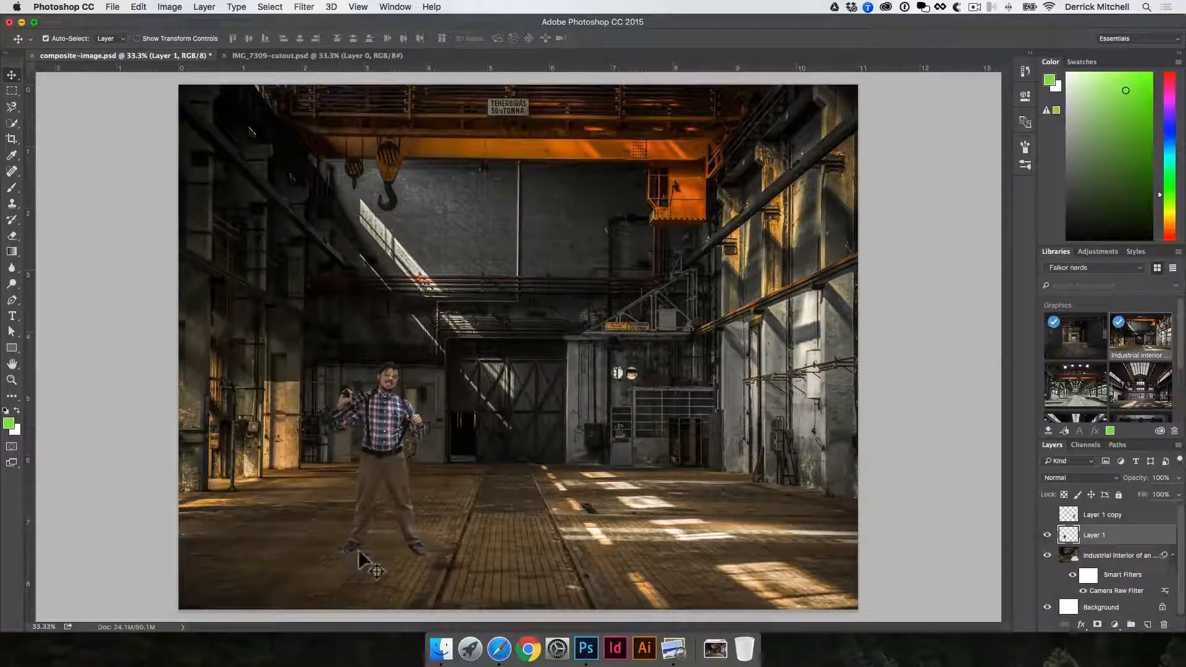
drag(385, 494, 386, 487)
drag(350, 434, 451, 428)
key(super+z)
key(super+z)
key(super+z)
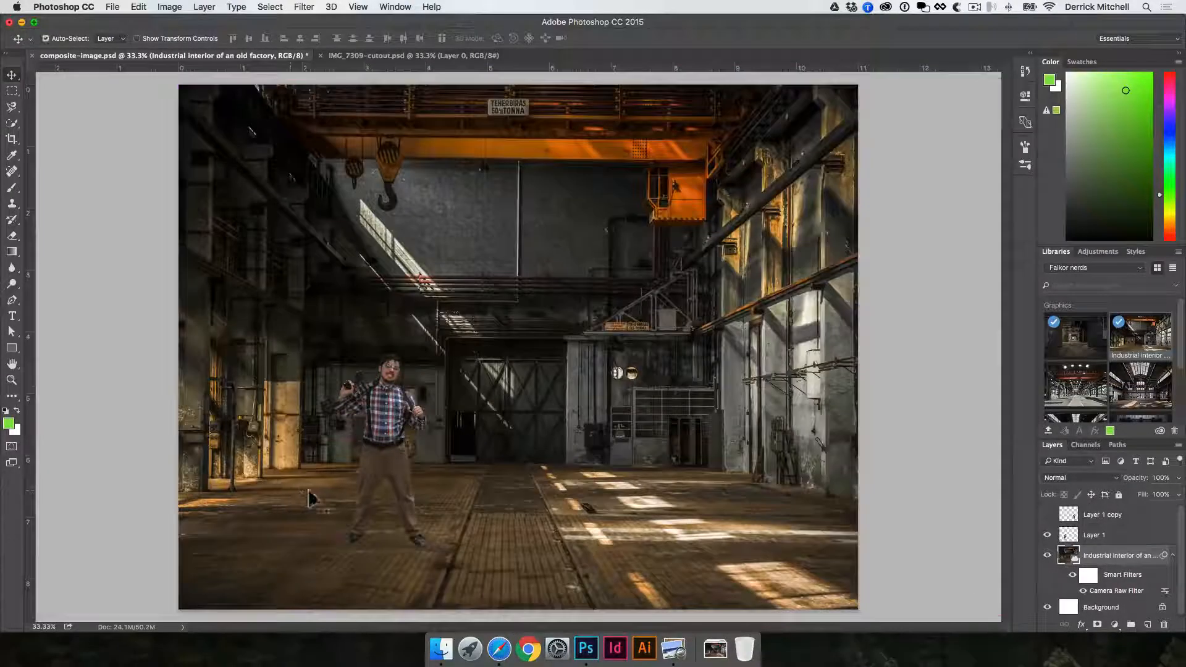
Add a new layer beneath the man's Layer 1 and set up a soft round 23 px brush with 0% hardness and 1% spacing.
click(386, 451)
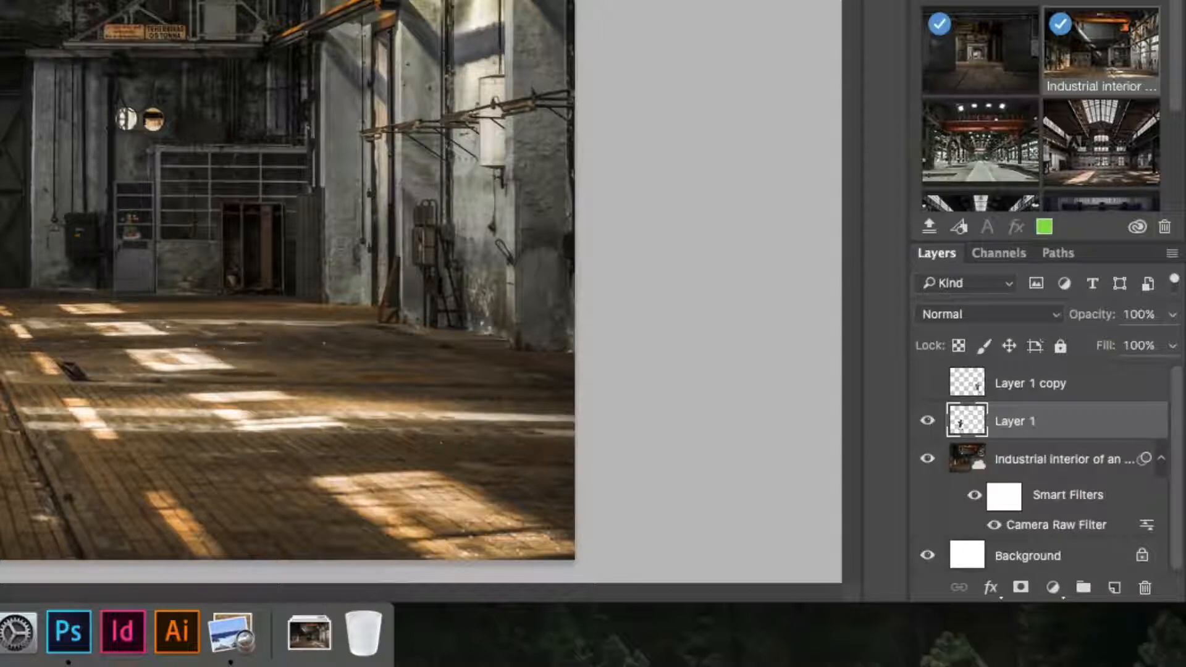
click(1114, 587)
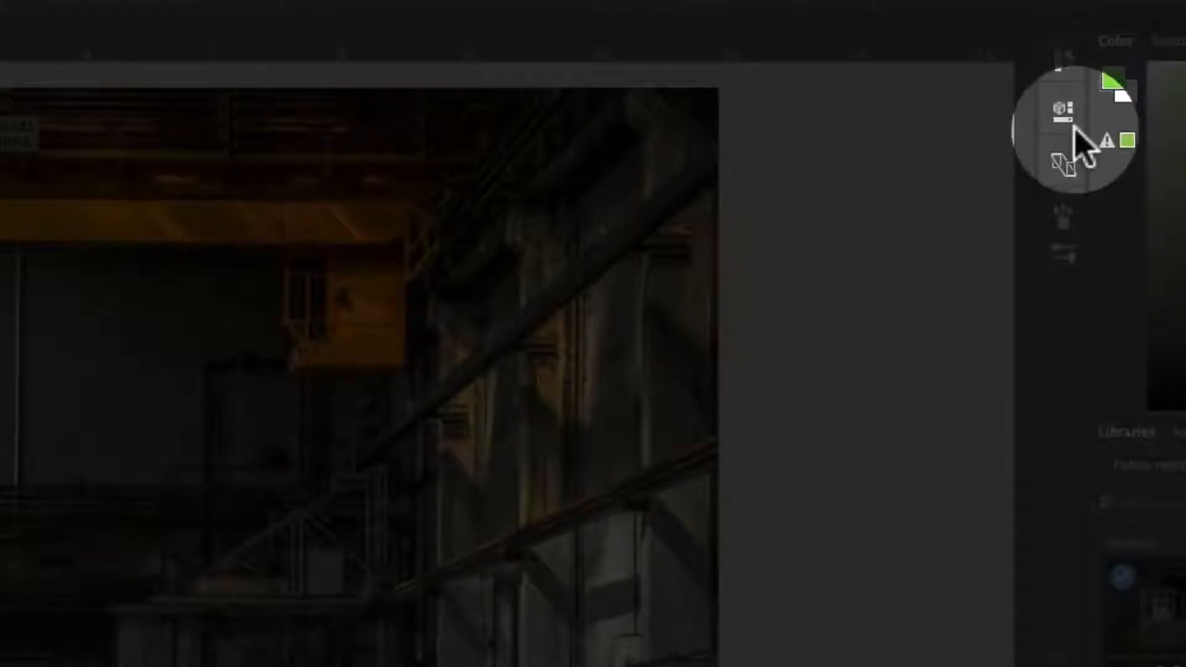
click(1065, 217)
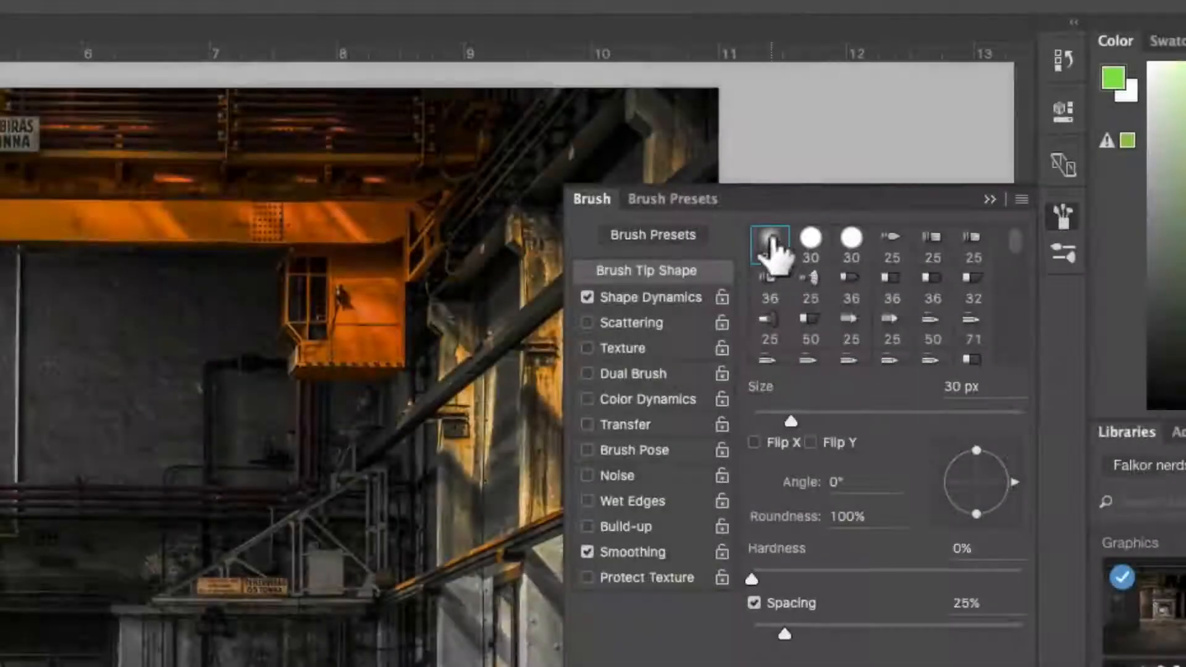
click(769, 249)
drag(789, 413, 757, 412)
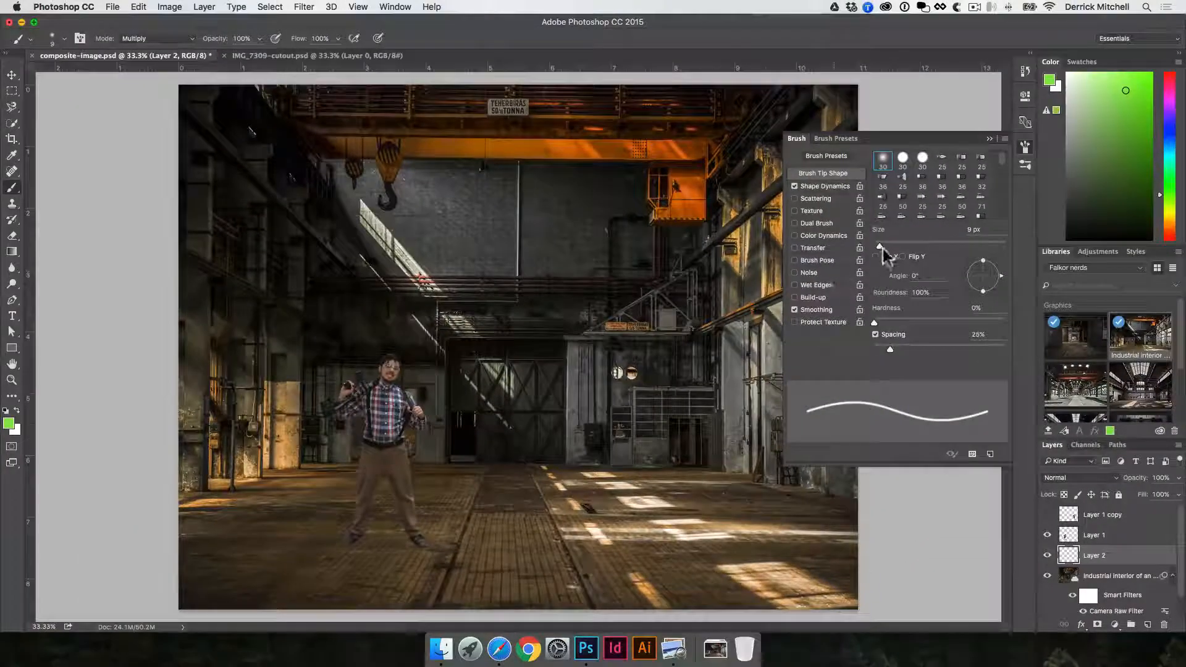
drag(880, 246, 888, 245)
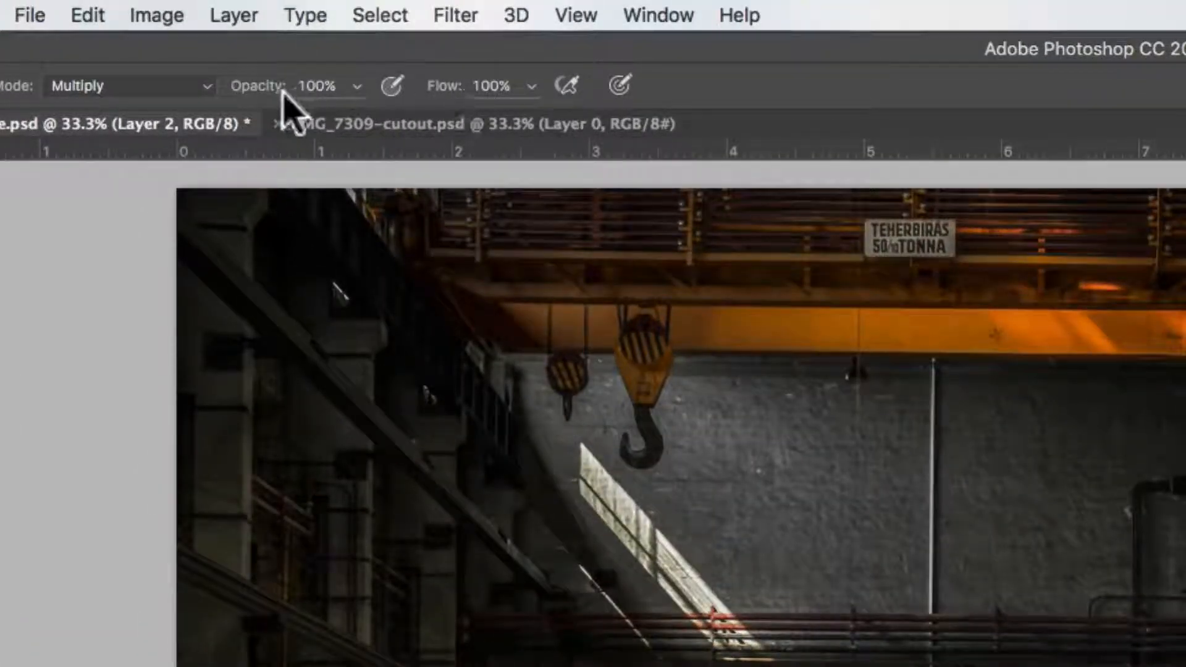
drag(268, 94, 351, 94)
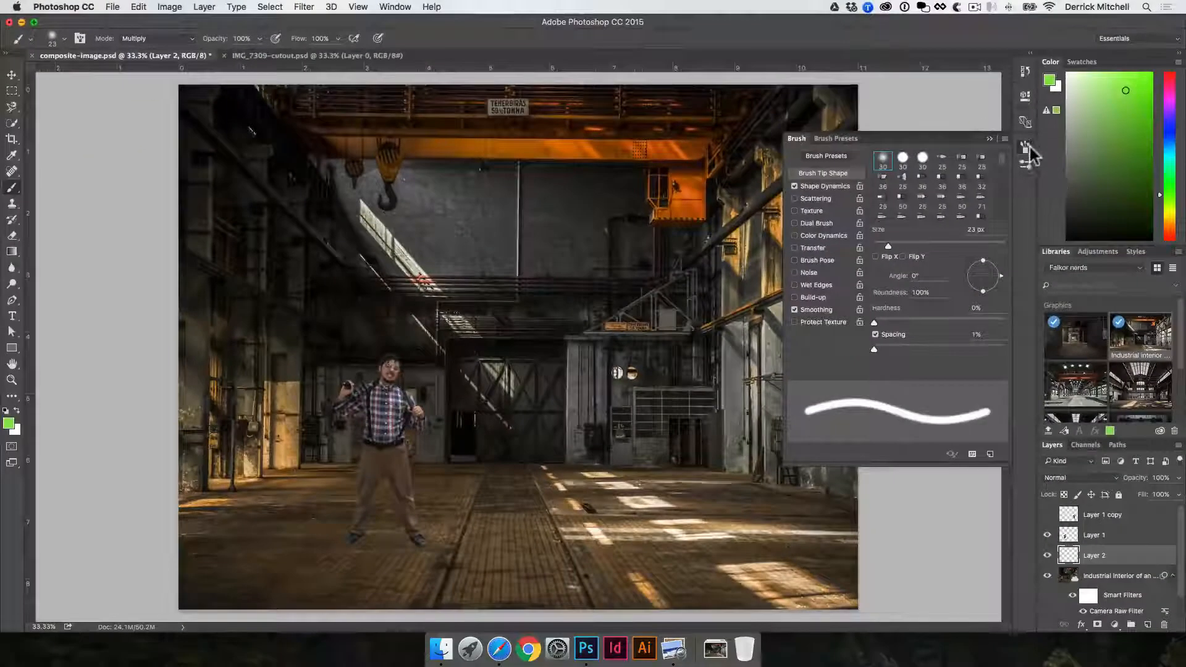
click(1026, 148)
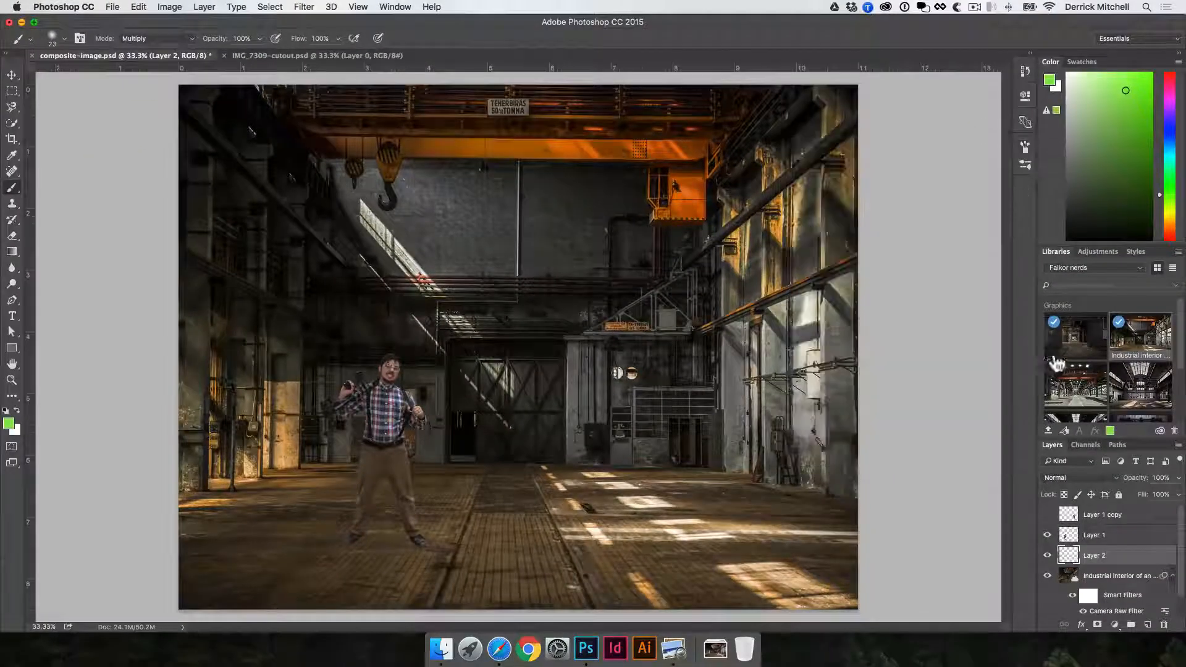
Paint a green arrow on the floor on Layer 2, set the brush opacity to 12%, and paint a test stroke above it.
mouse_move(437, 497)
mouse_down()
mouse_move(469, 481)
mouse_move(562, 501)
mouse_move(522, 508)
mouse_up()
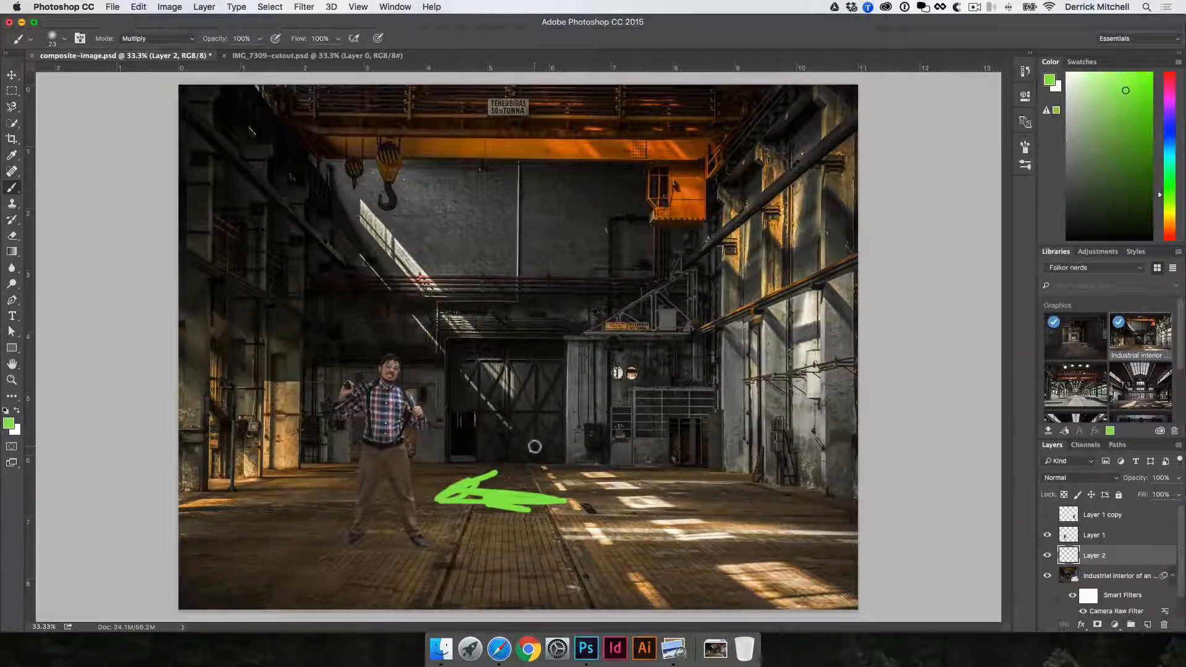
drag(223, 41, 180, 42)
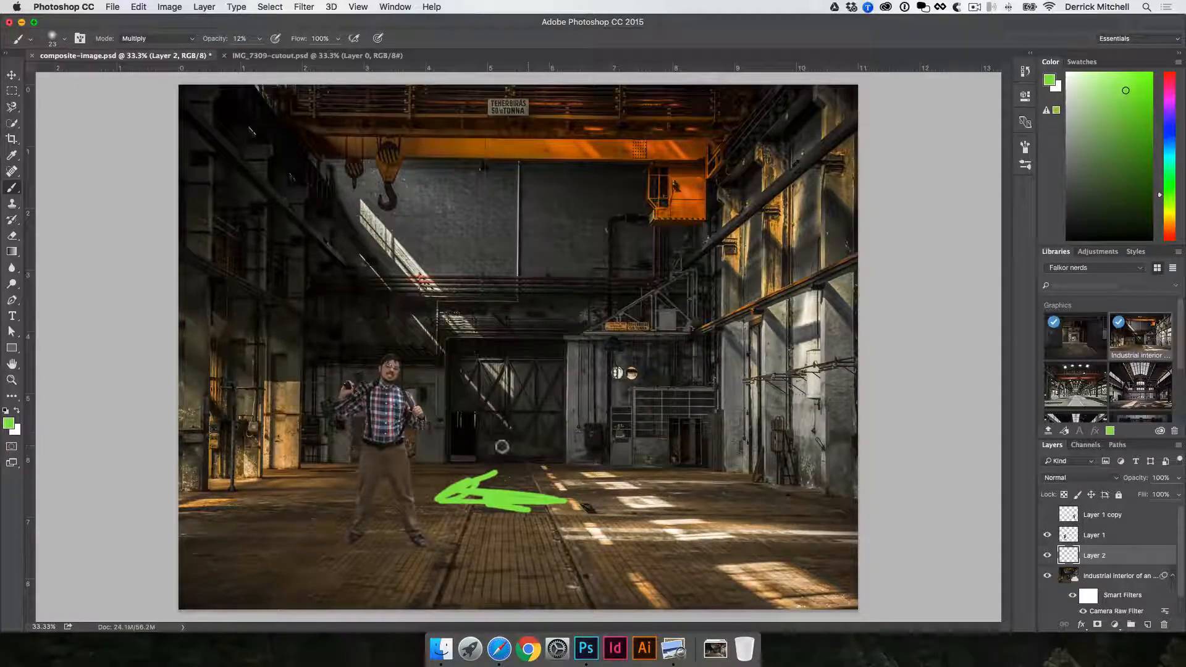
mouse_move(497, 442)
mouse_down()
mouse_move(534, 448)
mouse_move(485, 446)
mouse_move(566, 448)
mouse_move(493, 450)
mouse_move(554, 450)
mouse_up()
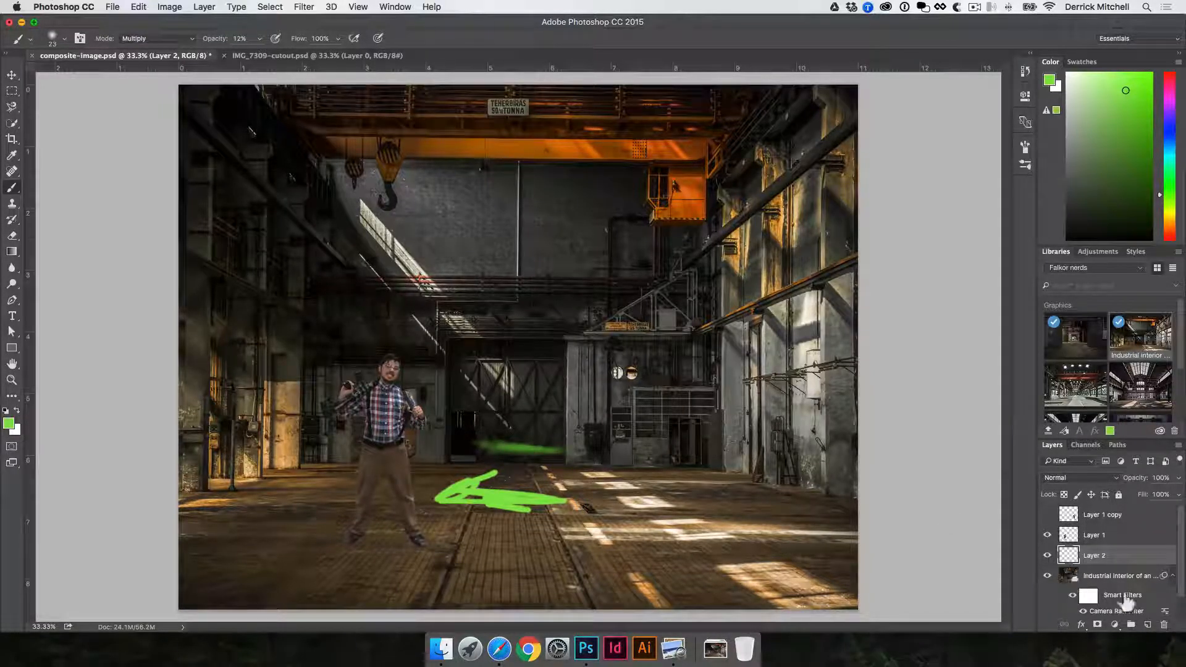
Add a new layer above Layer 2 and set the foreground colour to black (000000).
key(super+alt+shift+n)
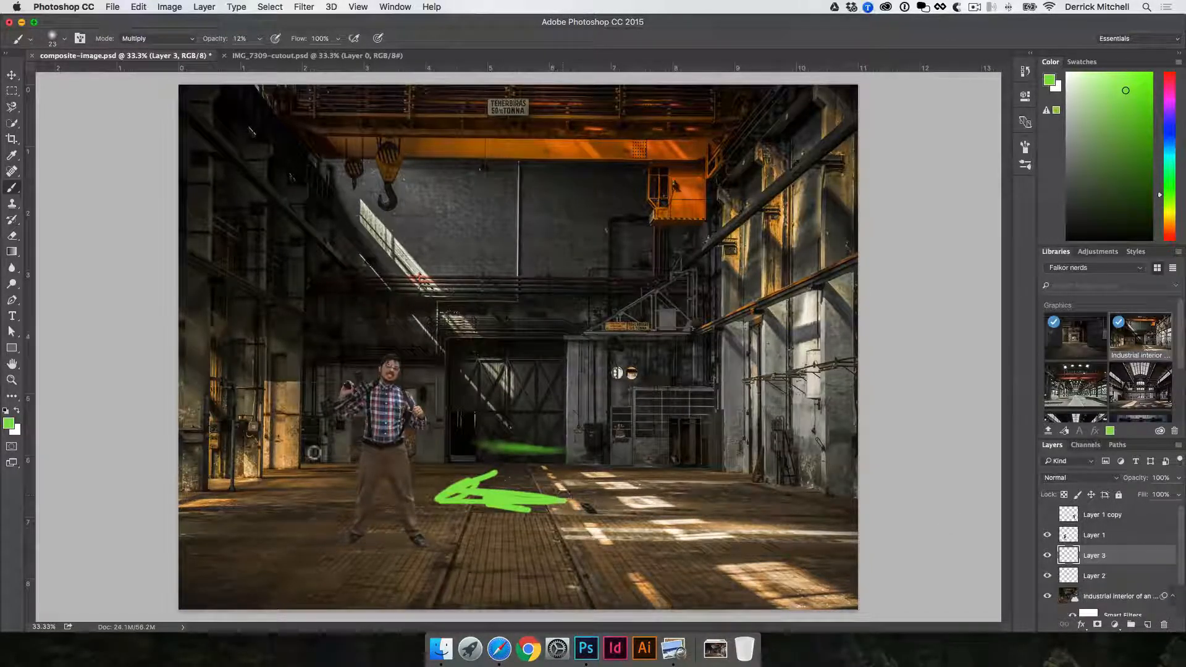
key(d)
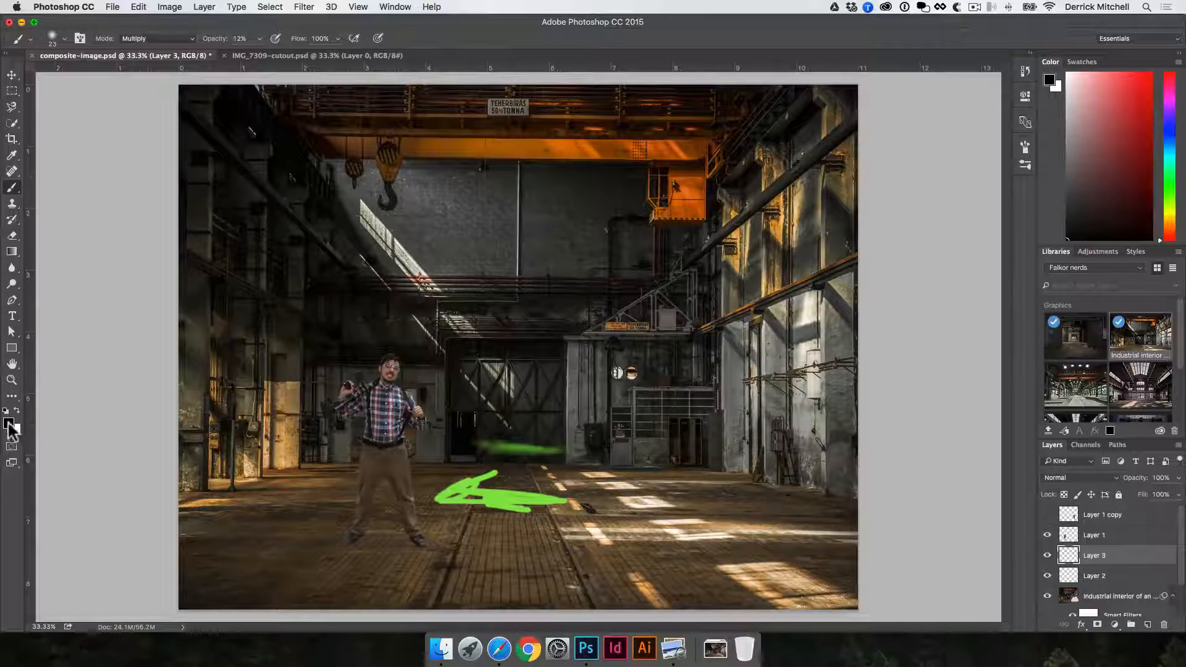
click(9, 425)
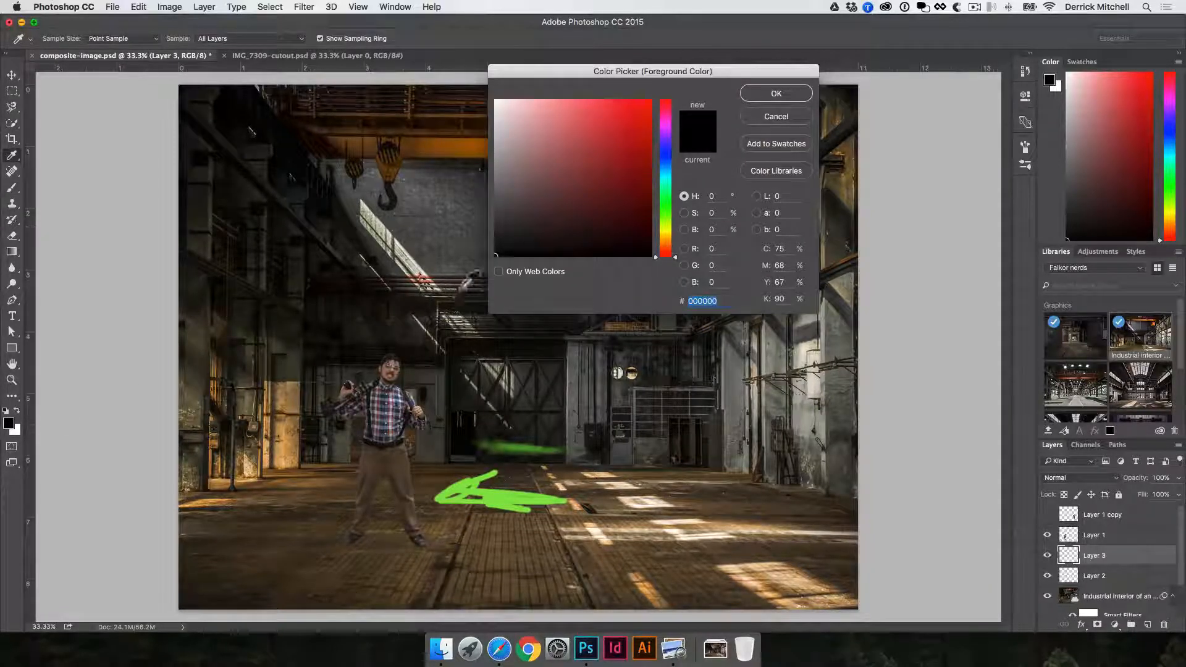
drag(609, 164, 562, 250)
key(Return)
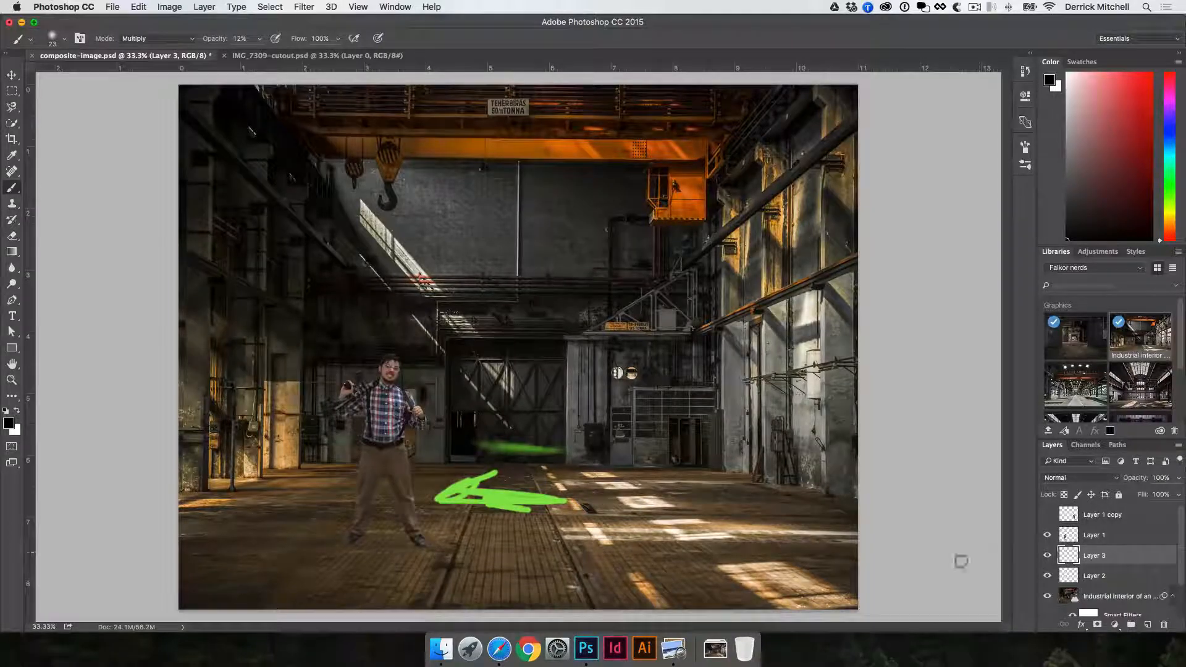
Paint a soft black contact shadow at 12% opacity under and between the man's feet on Layer 3.
drag(1072, 559, 1066, 540)
super+click(367, 528)
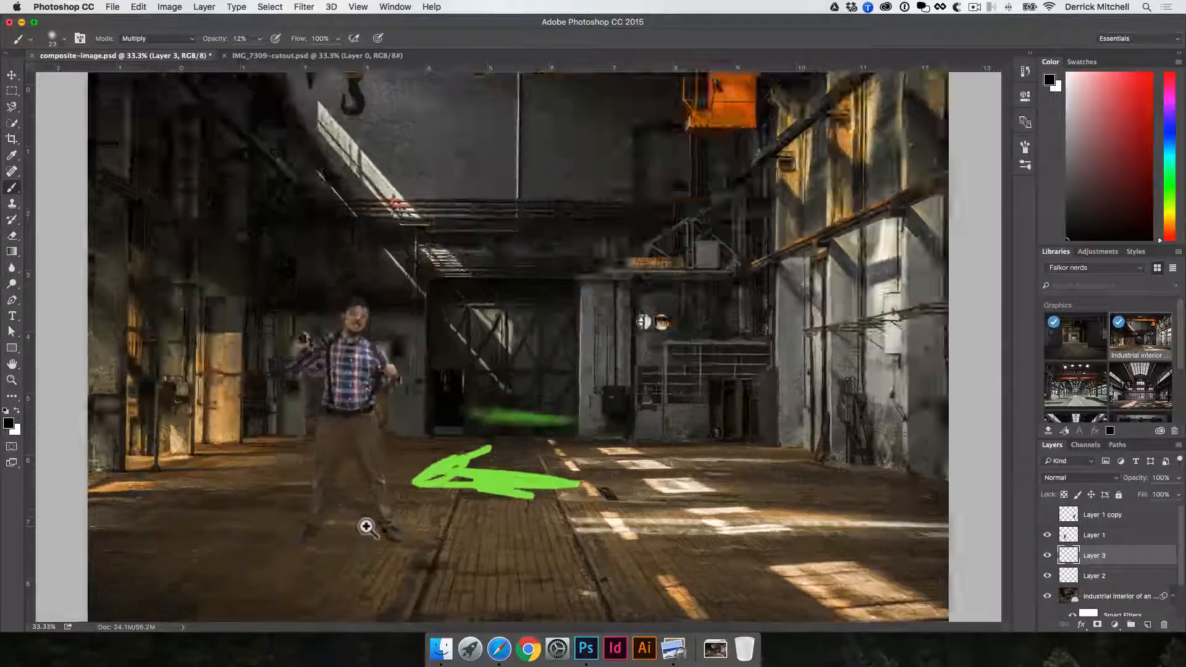
drag(367, 528, 496, 368)
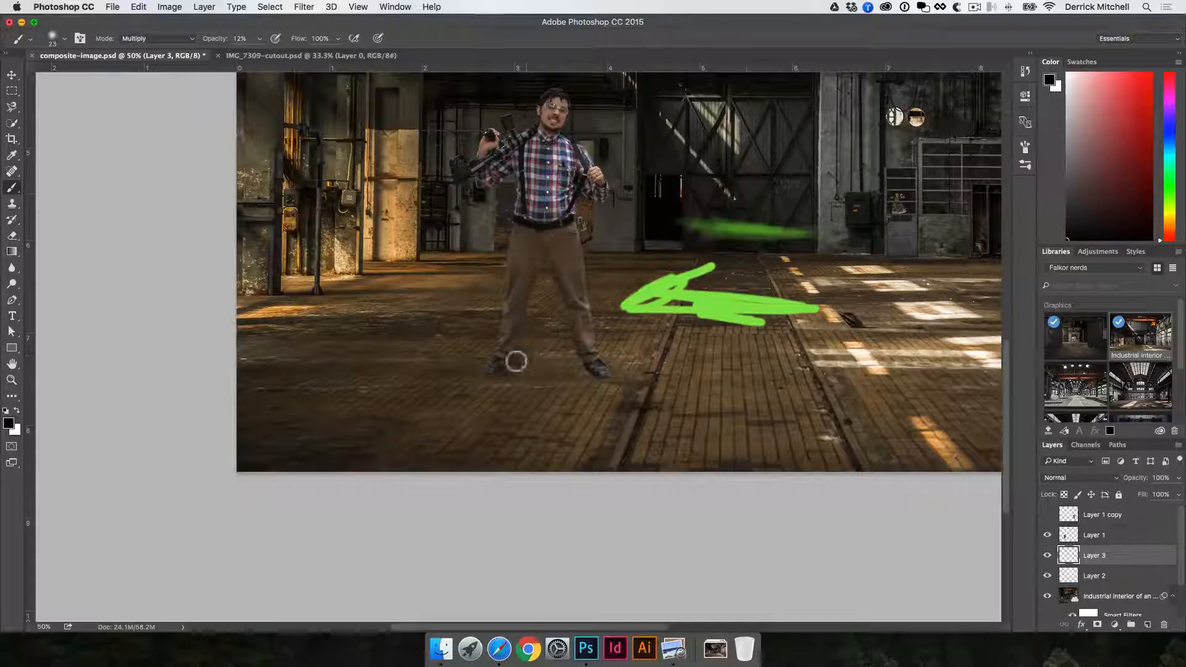
mouse_move(497, 370)
mouse_down()
mouse_move(546, 366)
mouse_move(520, 354)
mouse_move(567, 356)
mouse_move(504, 364)
mouse_move(580, 378)
mouse_move(622, 358)
mouse_move(603, 359)
mouse_move(680, 359)
mouse_move(614, 364)
mouse_move(633, 371)
mouse_move(601, 364)
mouse_move(615, 365)
mouse_move(607, 377)
mouse_move(601, 360)
mouse_move(629, 380)
mouse_move(610, 372)
mouse_move(643, 369)
mouse_move(578, 363)
mouse_move(602, 385)
mouse_move(579, 370)
mouse_move(590, 384)
mouse_move(489, 371)
mouse_move(596, 377)
mouse_move(573, 364)
mouse_move(610, 379)
mouse_up()
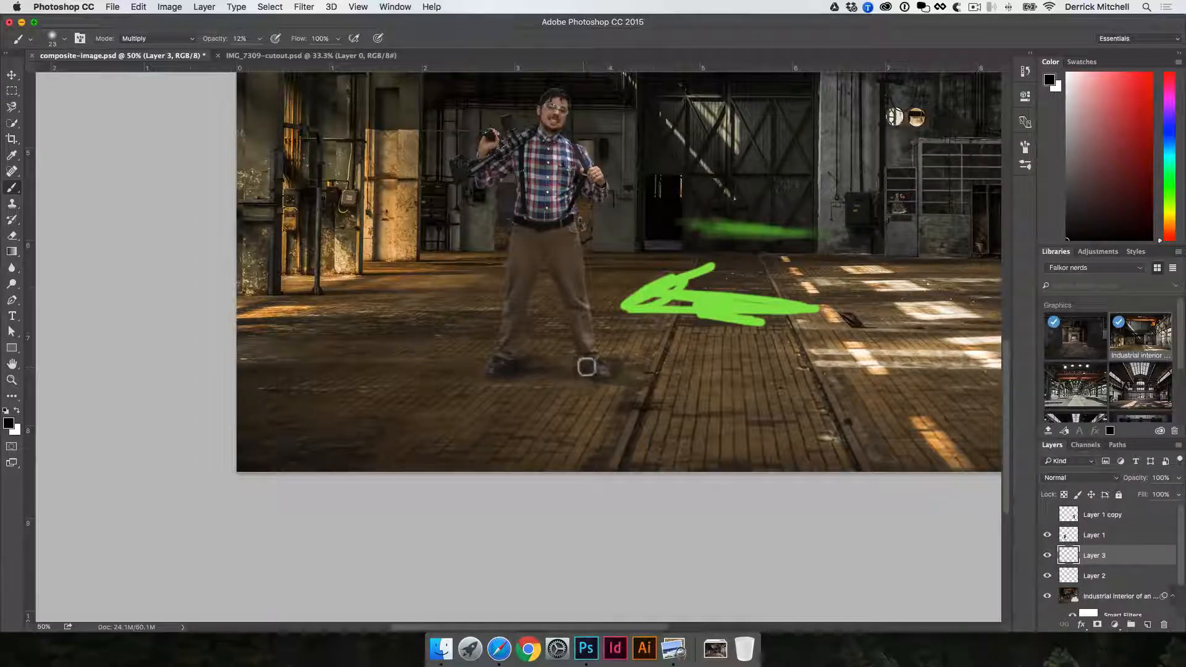
Duplicate the man's Layer 1 and make the original beneath the copy the active layer.
key(v)
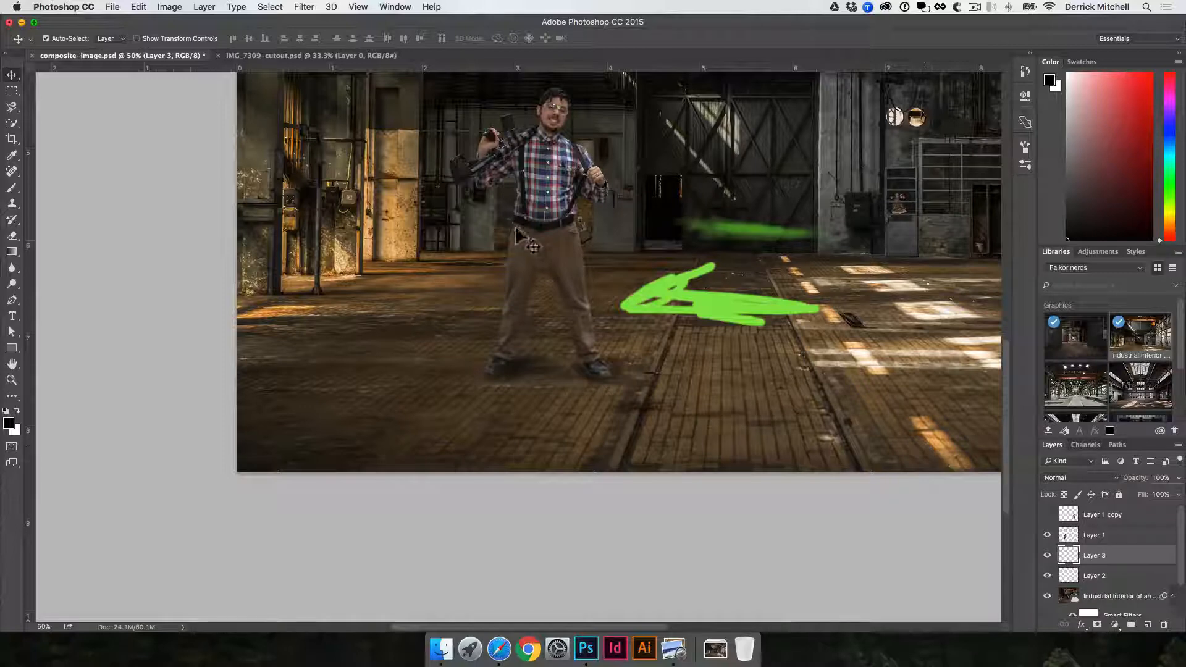
click(547, 195)
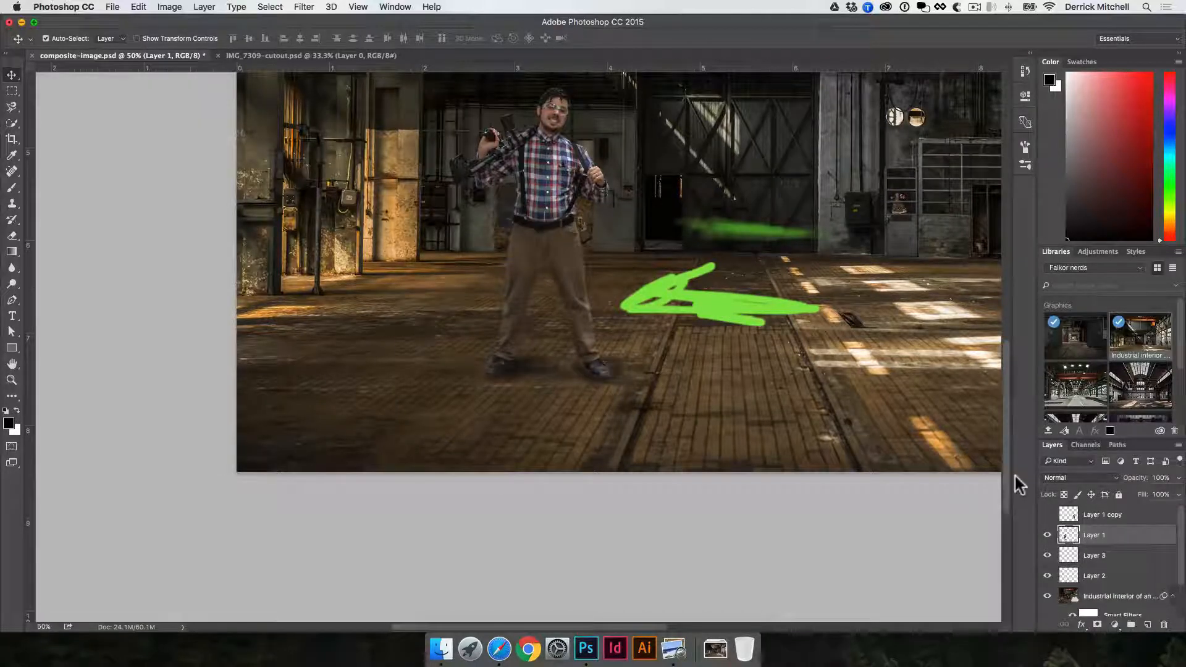
key(super+j)
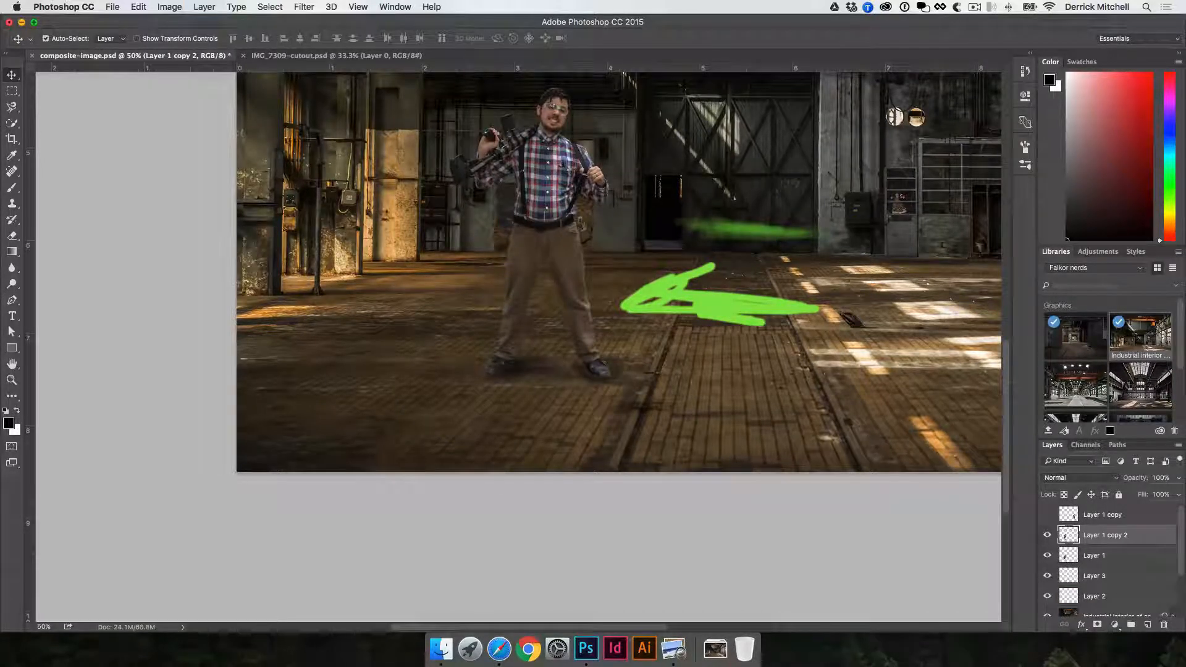
key(alt+bracketleft)
Flatten Layer 1 to about 28% height and skew it about -73° horizontally so it lies across the floor behind the man.
scroll(627, 331, up, 3)
scroll(627, 331, right, 2)
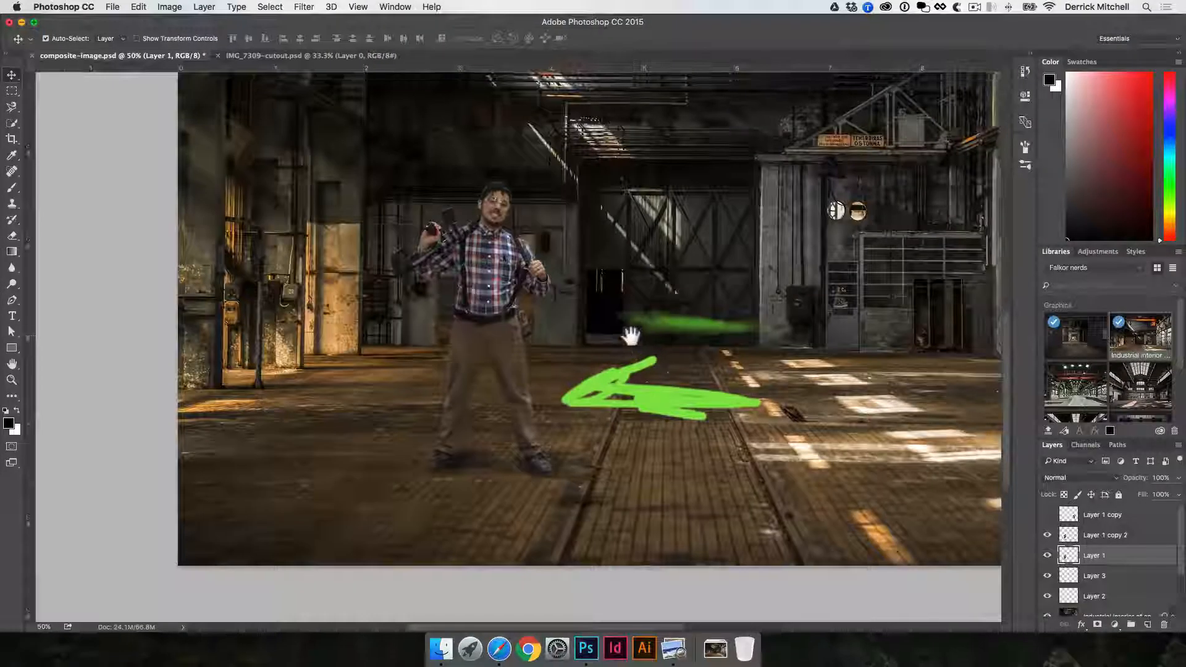
key(super+t)
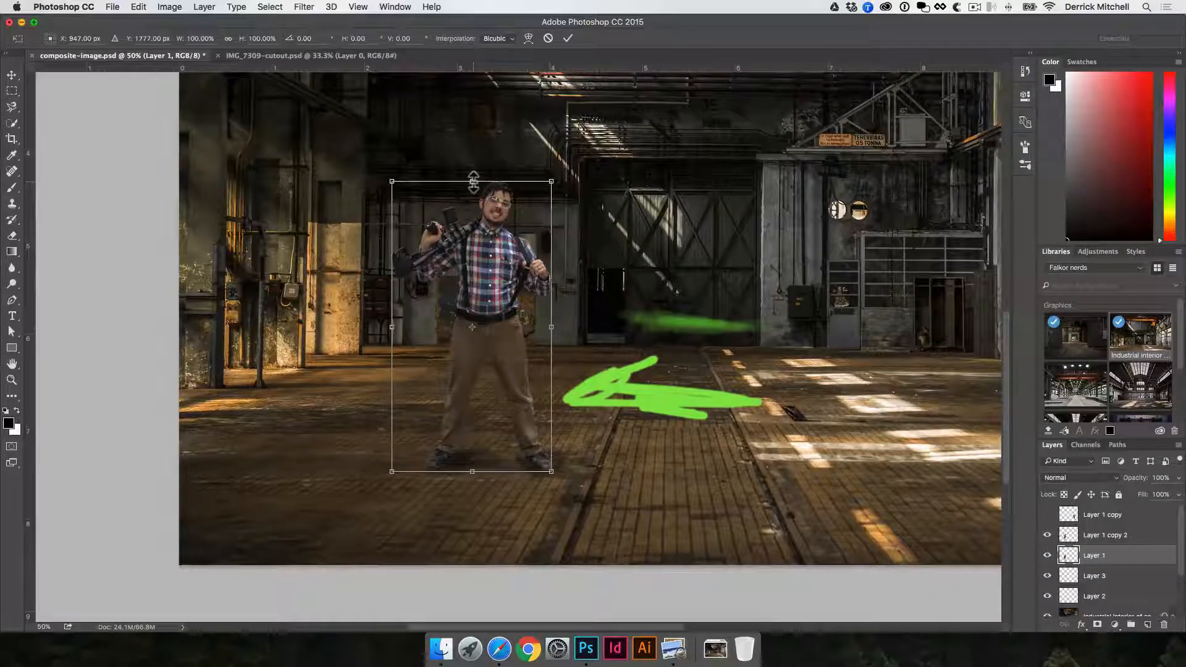
drag(473, 180, 733, 393)
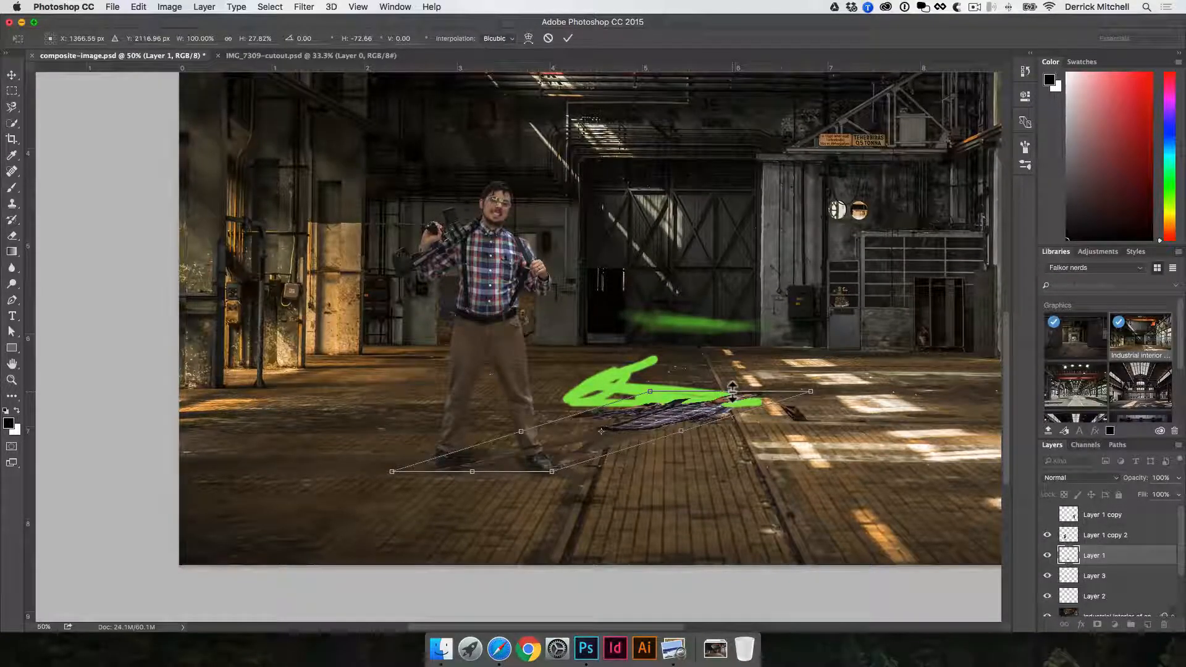
key(Return)
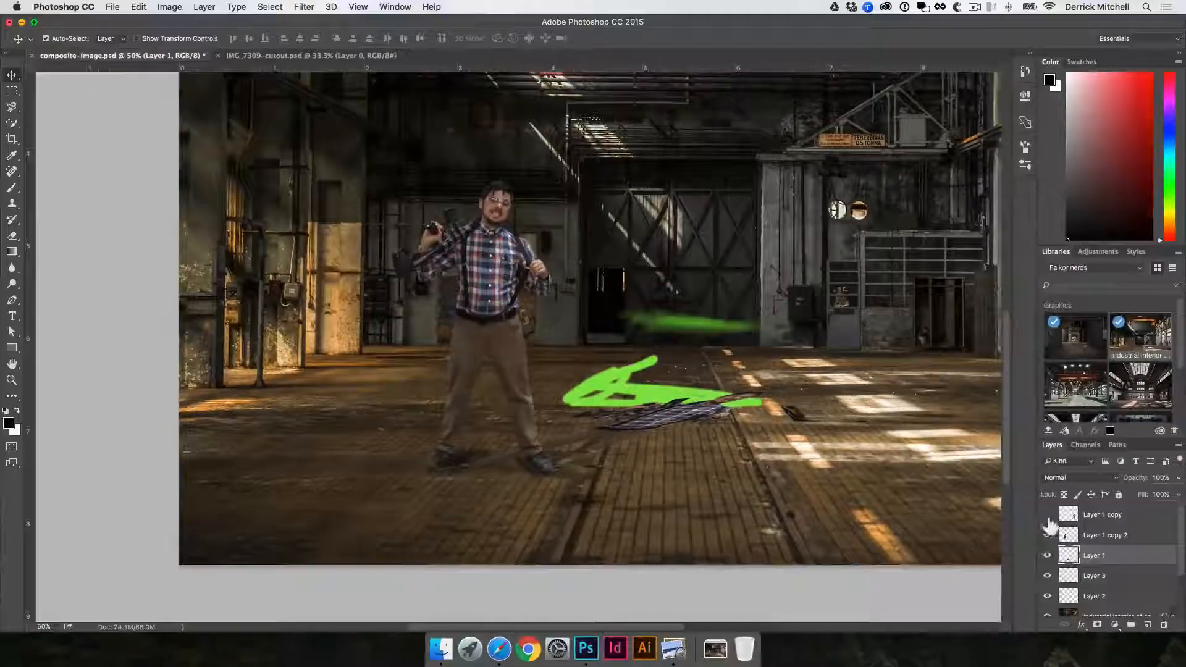
Lock the transparent pixels of Layer 1 and fill the flattened figure with black.
click(1064, 494)
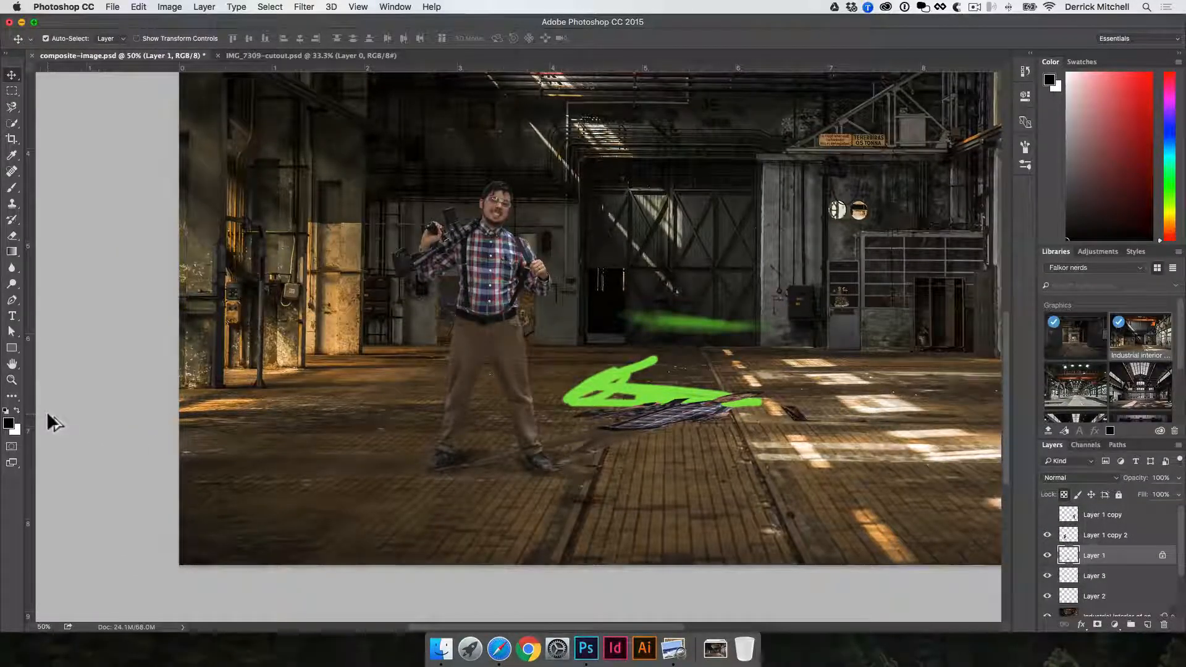
key(alt+BackSpace)
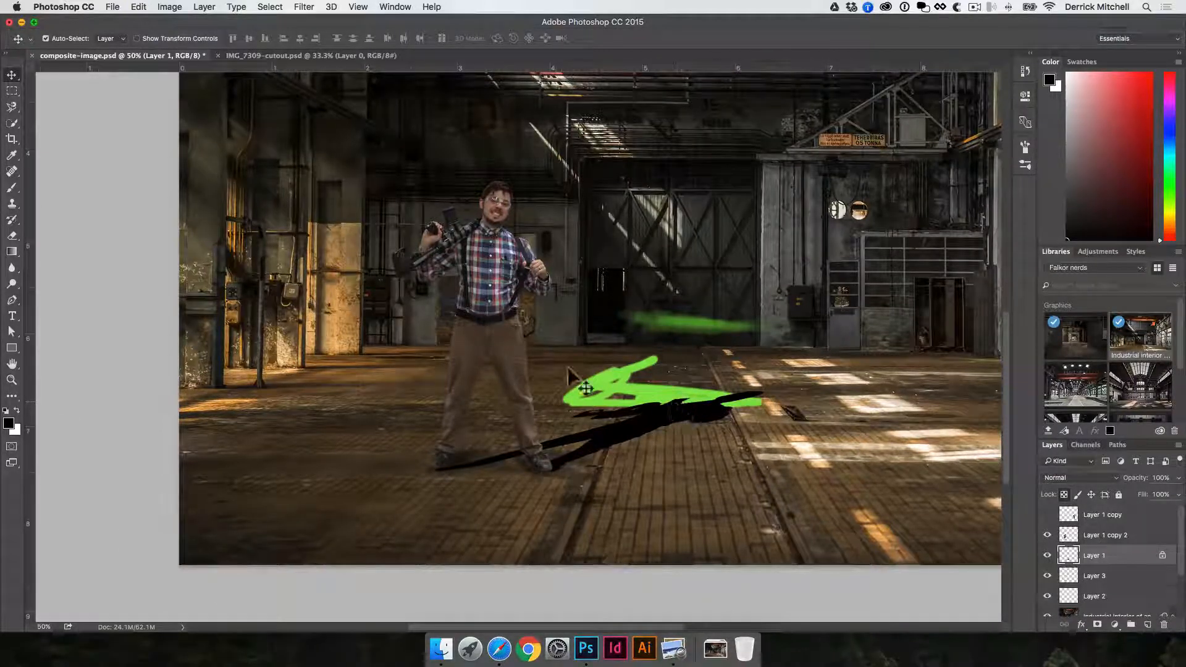
Unlock the transparent pixels of Layer 1, try filling the layer with black, and undo that fill.
click(1064, 494)
key(alt+BackSpace)
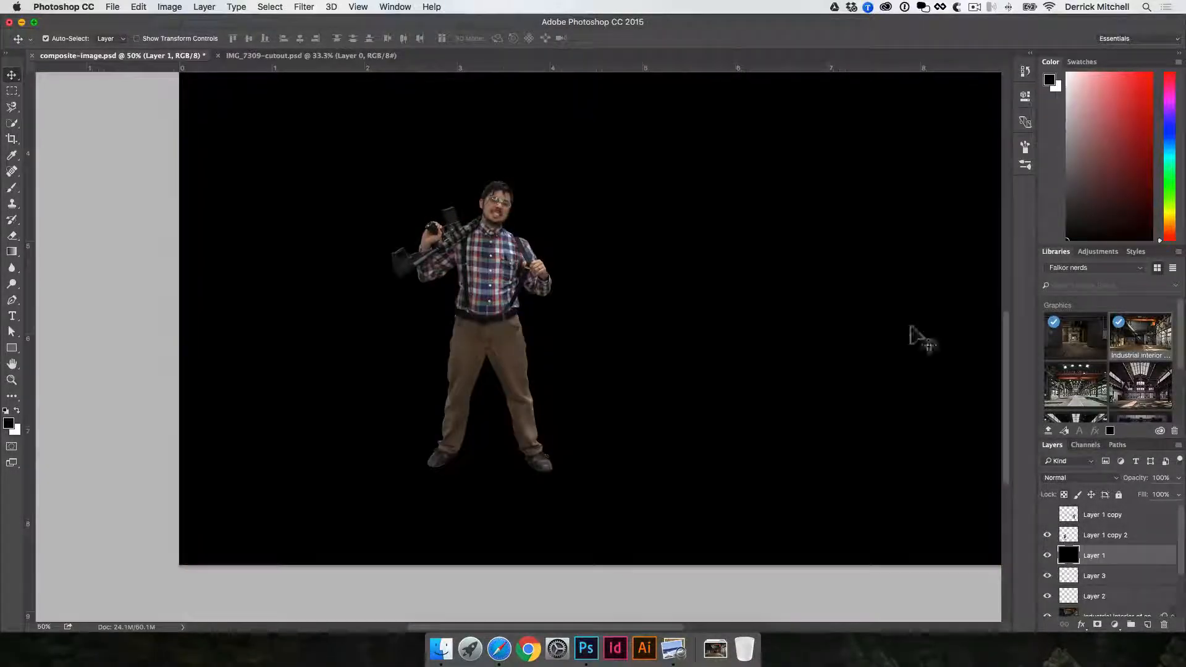
key(super+z)
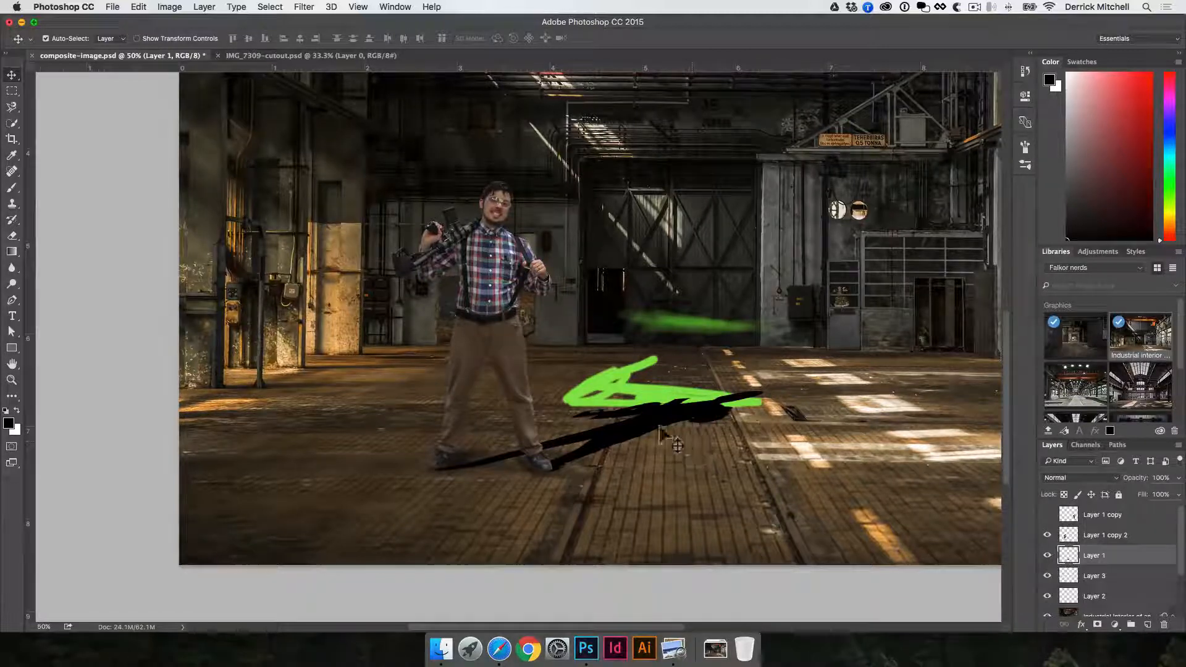
Delete Layer 2 with the green arrow and test stroke.
mouse_move(639, 386)
mouse_down()
mouse_move(655, 286)
mouse_move(682, 288)
mouse_up()
key(Delete)
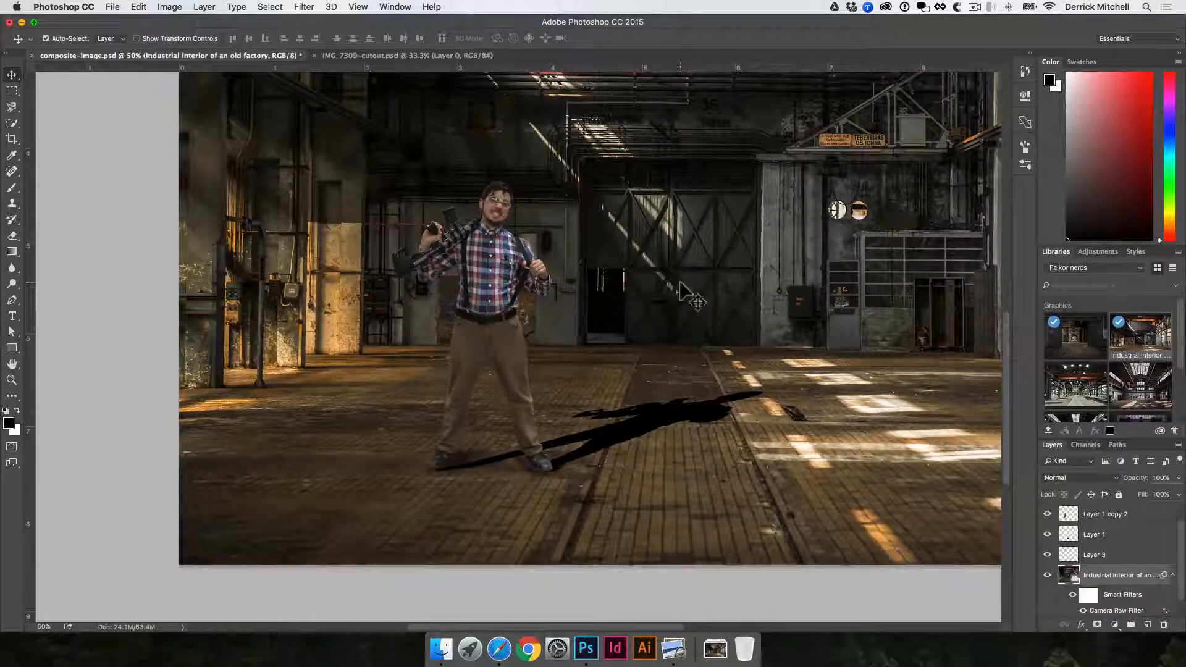
Set the black cast shadow on Layer 1 to 49% opacity with the Multiply blend mode.
click(662, 410)
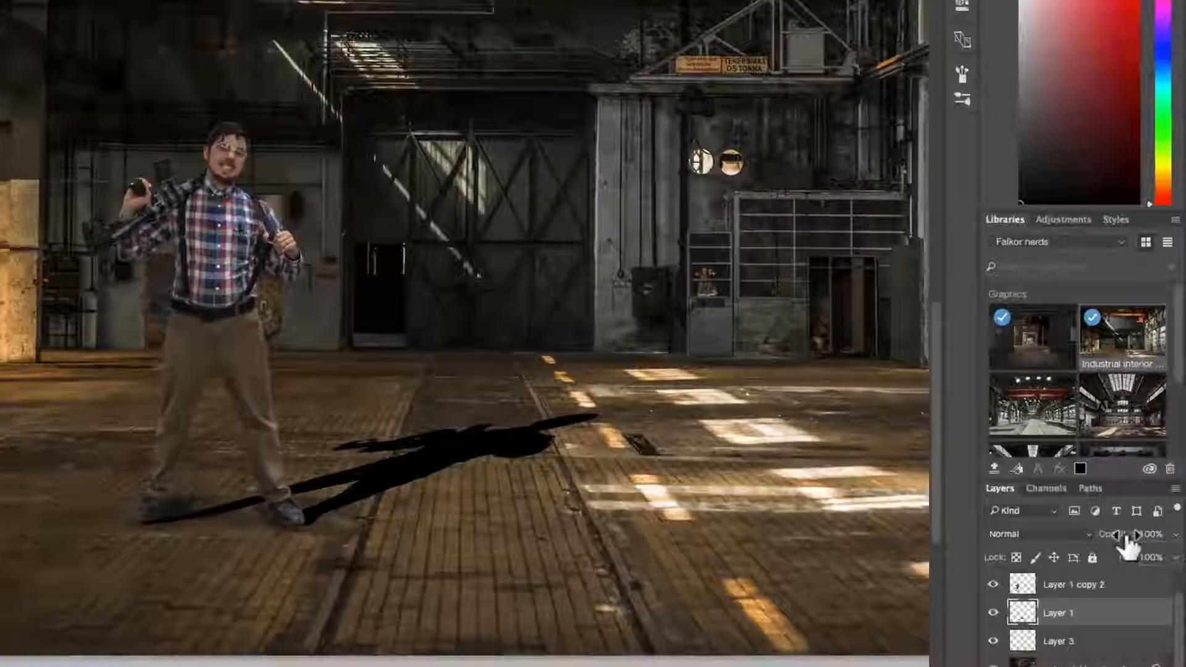
drag(1141, 480, 1134, 480)
drag(1111, 553, 1076, 546)
click(1081, 547)
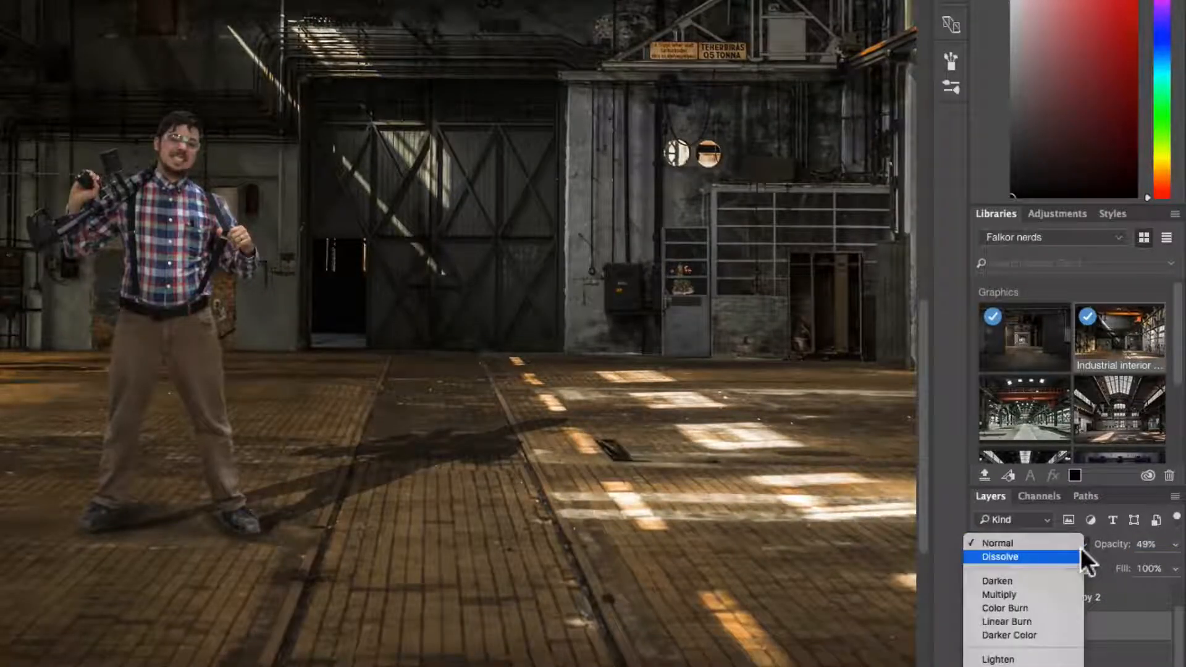
click(1042, 589)
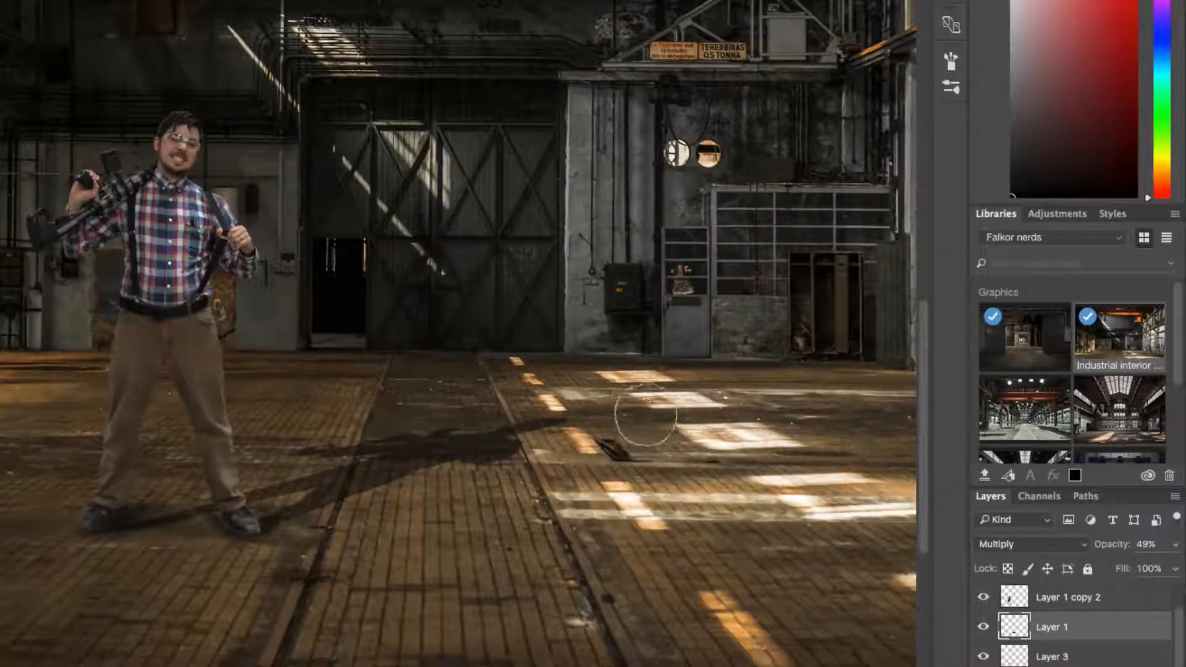
Try erasing the far end of the cast shadow with a large soft brush.
mouse_move(543, 410)
mouse_down()
mouse_move(428, 412)
mouse_move(528, 455)
mouse_up()
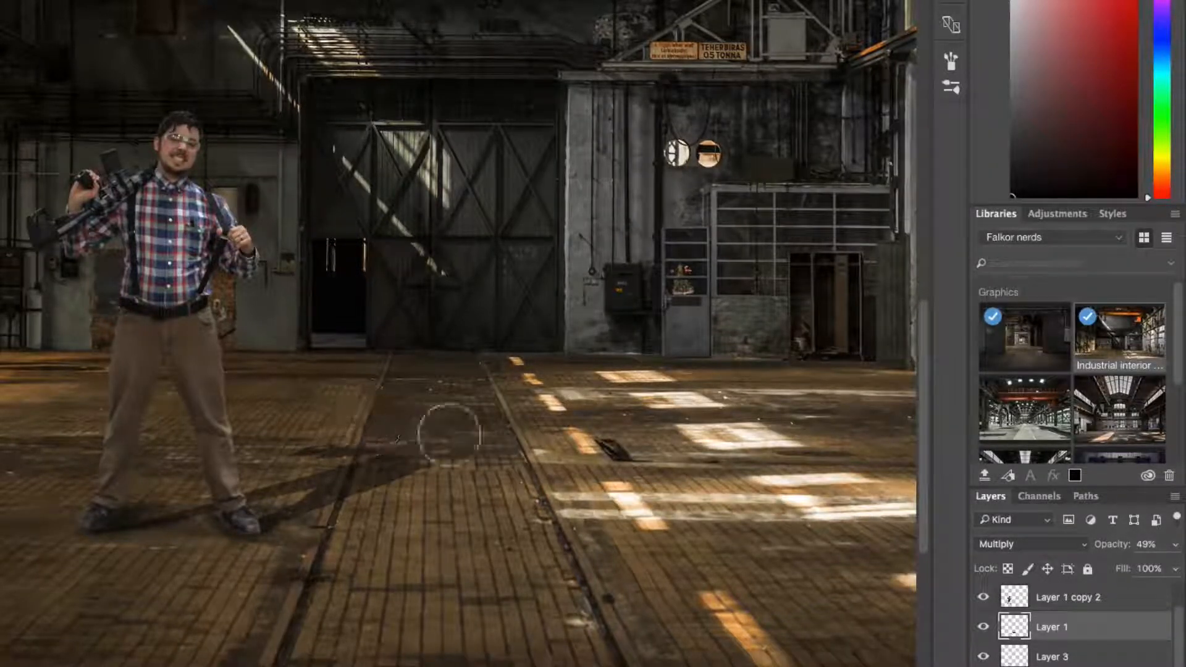
key(v)
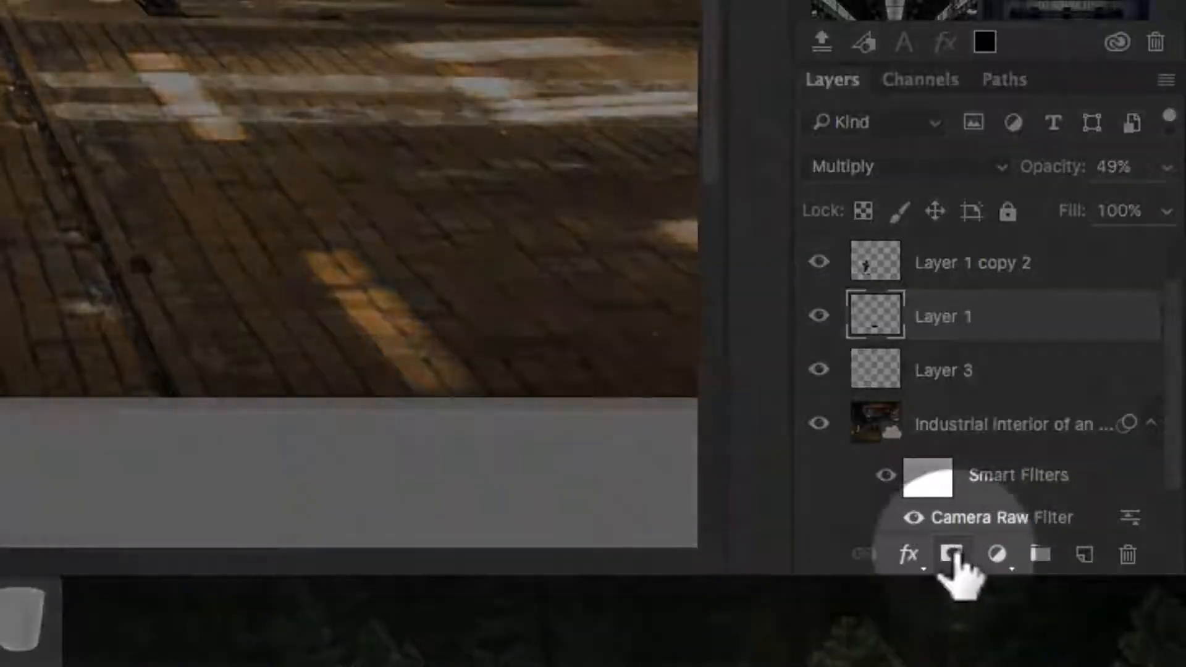
Add a layer mask to Layer 1 and fade the shadow's far end with a black-to-transparent linear gradient.
click(964, 551)
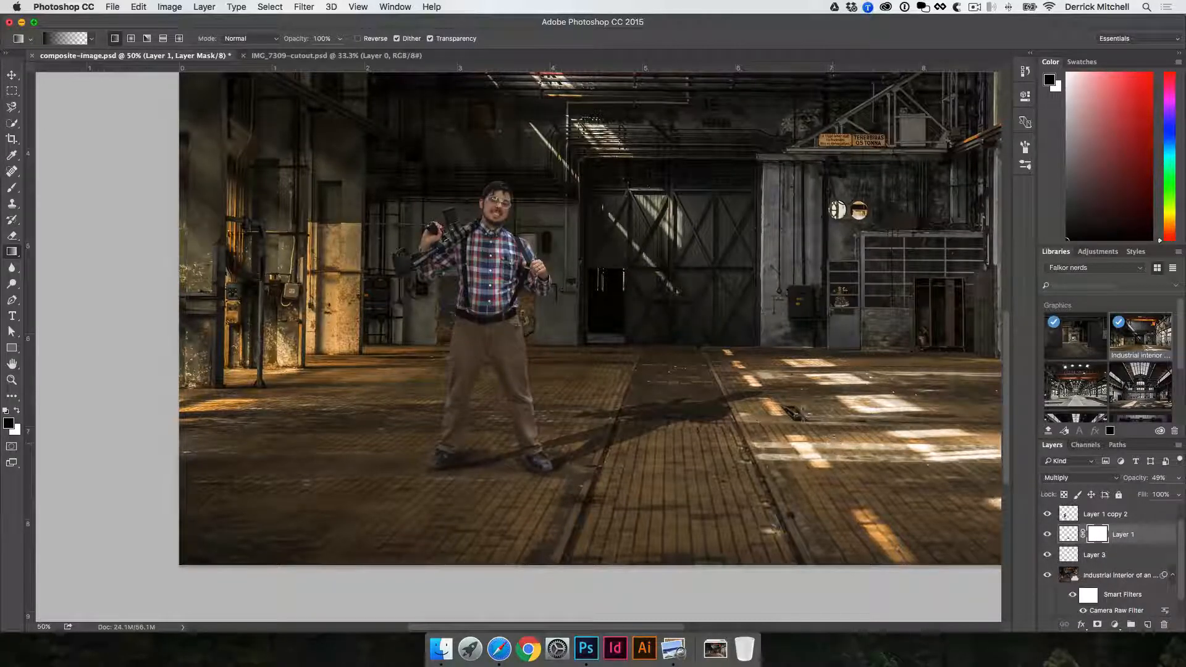
drag(757, 394, 586, 451)
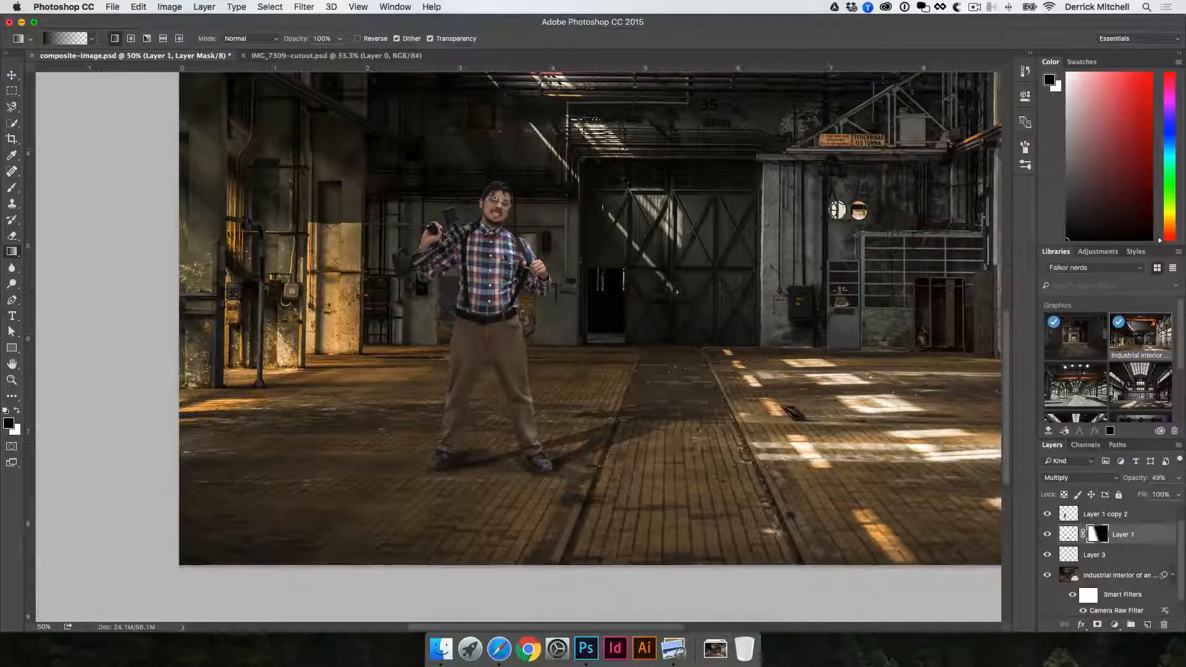
Switch the shadow's layer mask off and on repeatedly to compare the cast shadow with and without the fade.
shift+click(1098, 532)
shift+click(1098, 532)
shift+click(1099, 532)
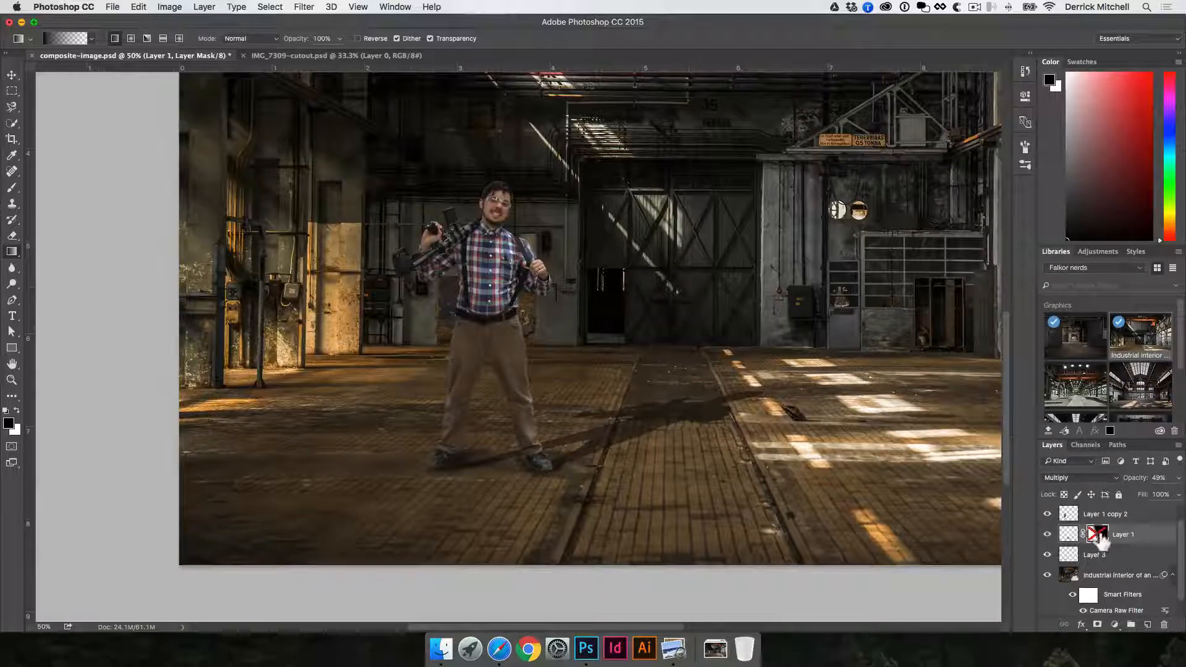
shift+click(1099, 532)
shift+click(1099, 532)
shift+click(1099, 532)
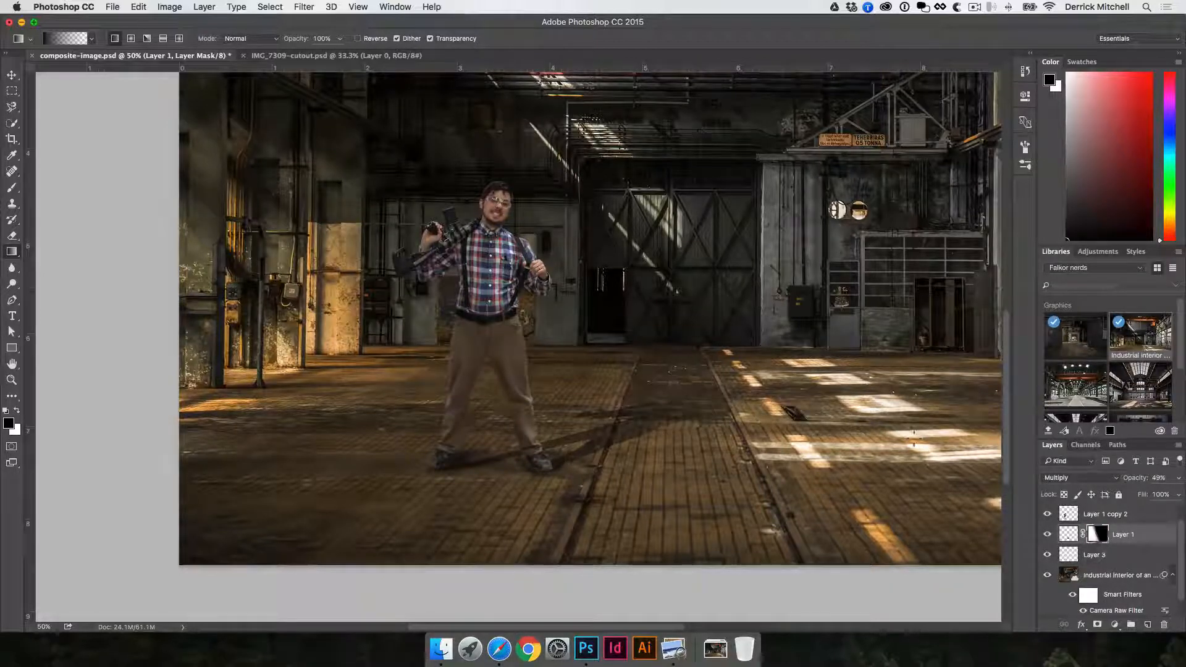
Select the man's layer, Layer 1 copy 2, with the Move tool.
key(v)
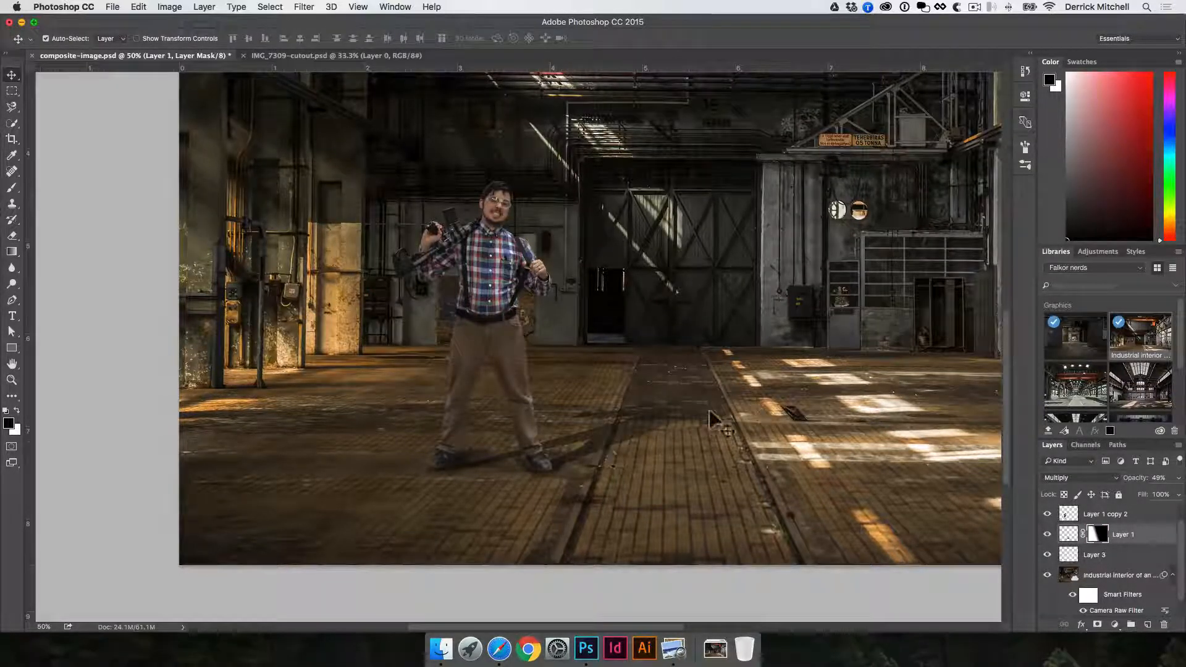
alt+click(536, 393)
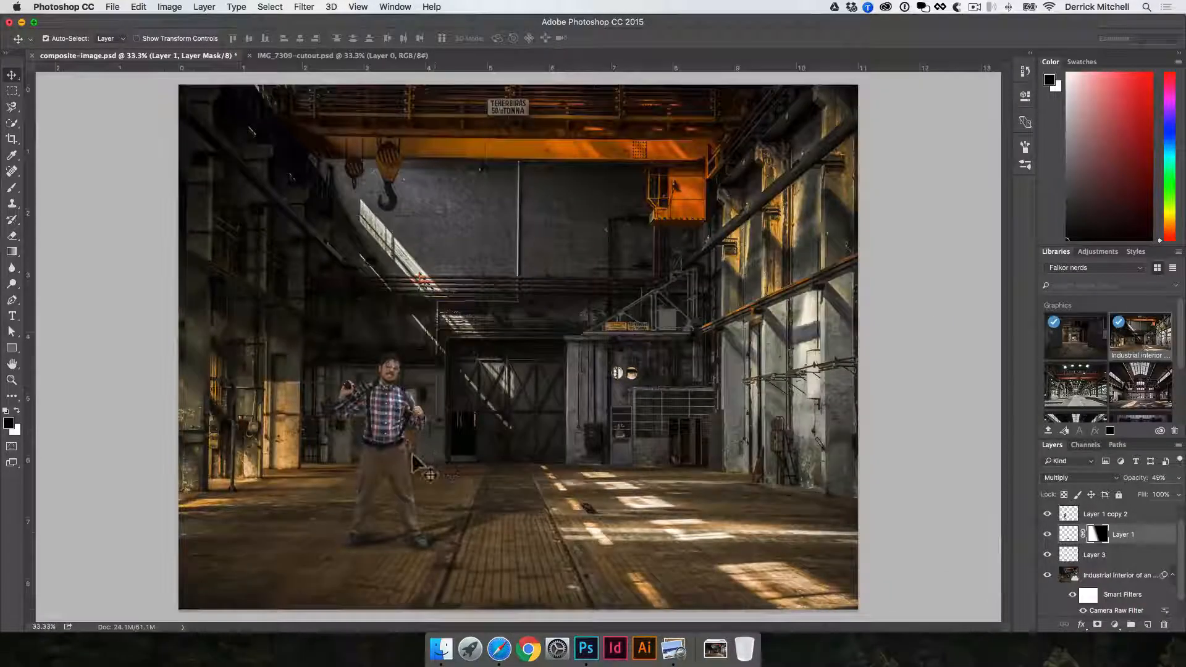
drag(413, 456, 396, 410)
click(389, 433)
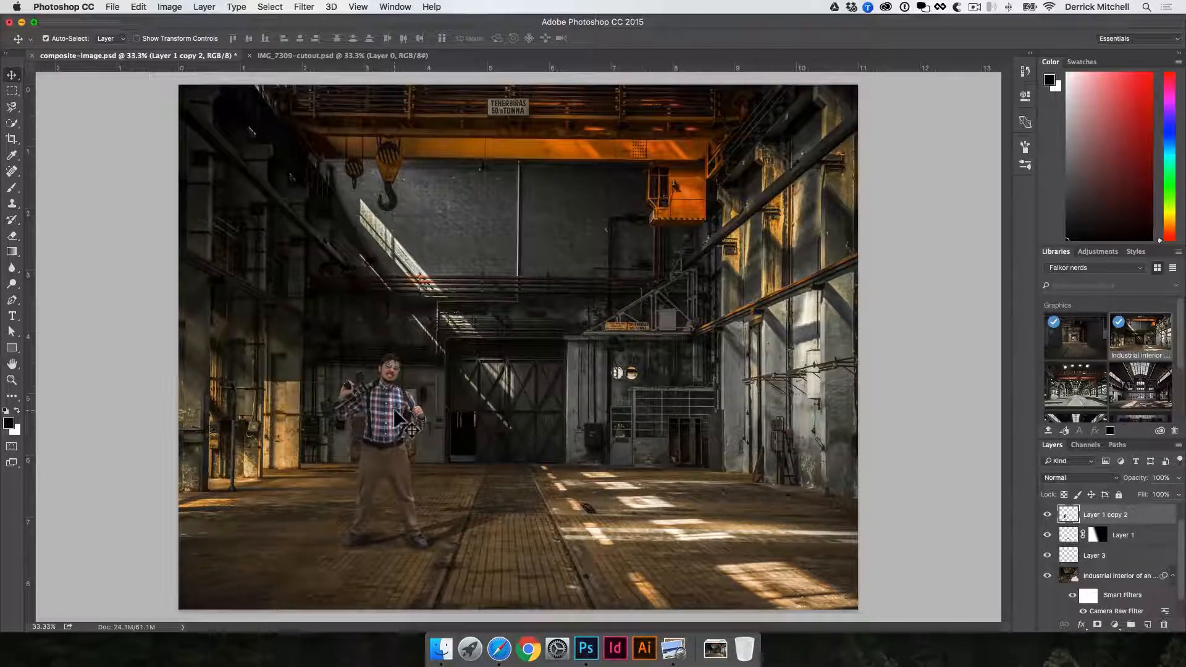
Try different Levels input and output ranges on the man's layer and discard the adjustment.
key(super+l)
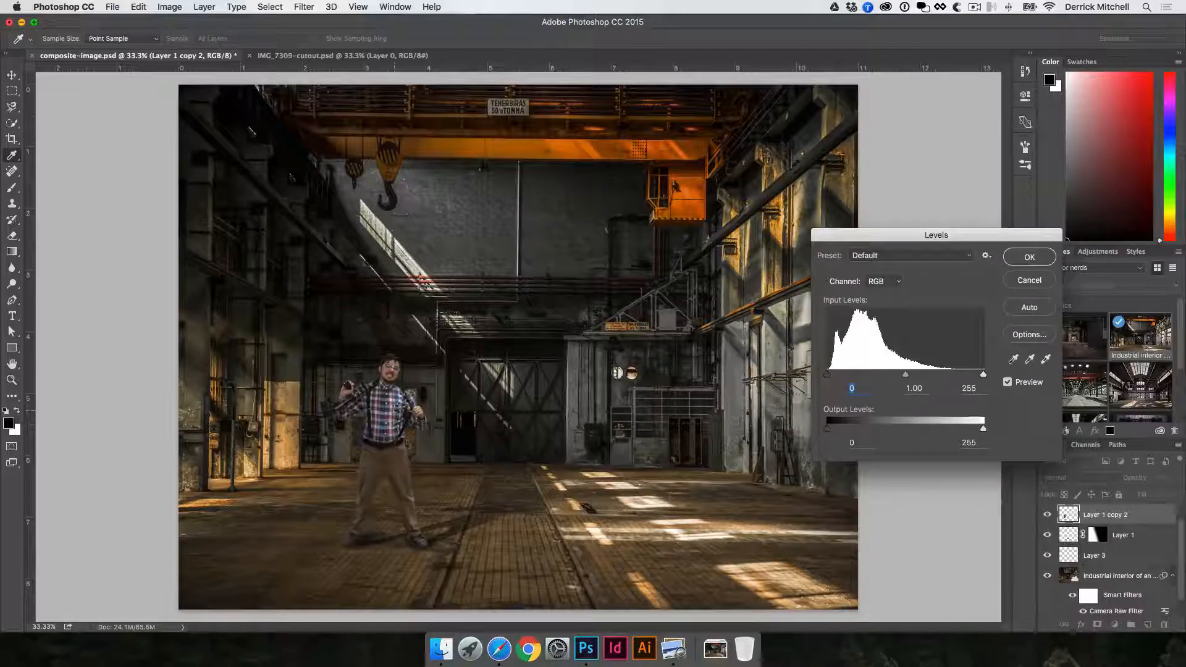
mouse_move(985, 375)
mouse_down()
mouse_move(951, 372)
mouse_move(984, 372)
mouse_up()
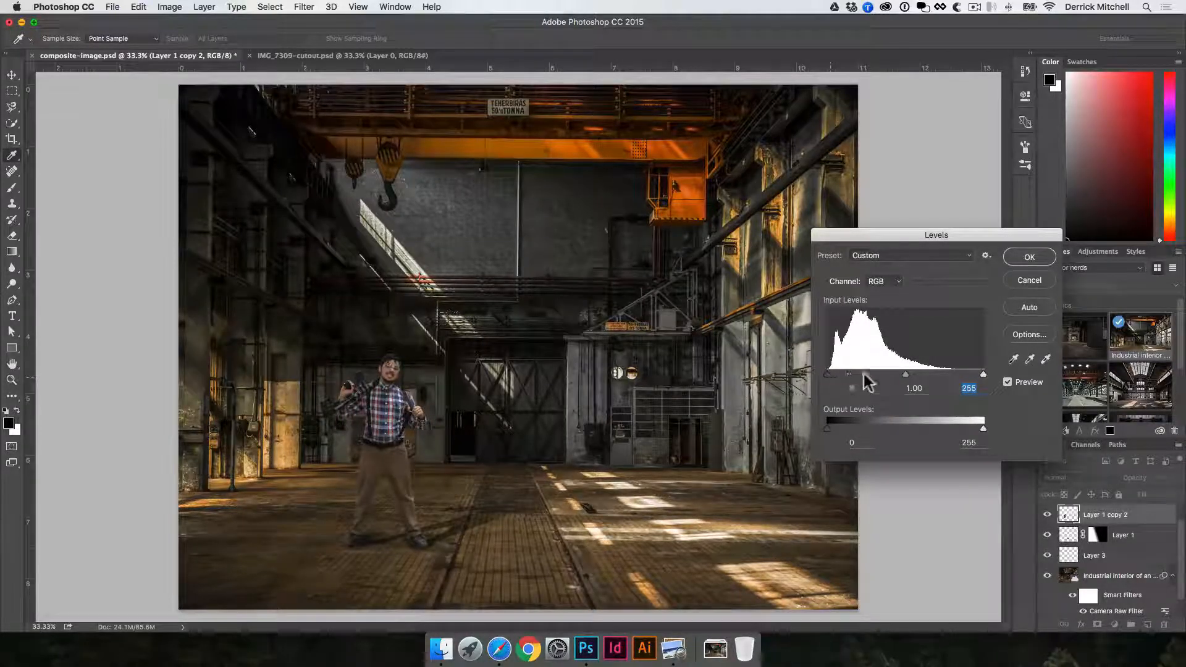
mouse_move(827, 375)
mouse_down()
mouse_move(855, 375)
mouse_move(817, 374)
mouse_up()
mouse_move(827, 426)
mouse_down()
mouse_move(850, 428)
mouse_move(827, 428)
mouse_up()
mouse_move(986, 427)
mouse_down()
mouse_move(966, 429)
mouse_move(982, 428)
mouse_up()
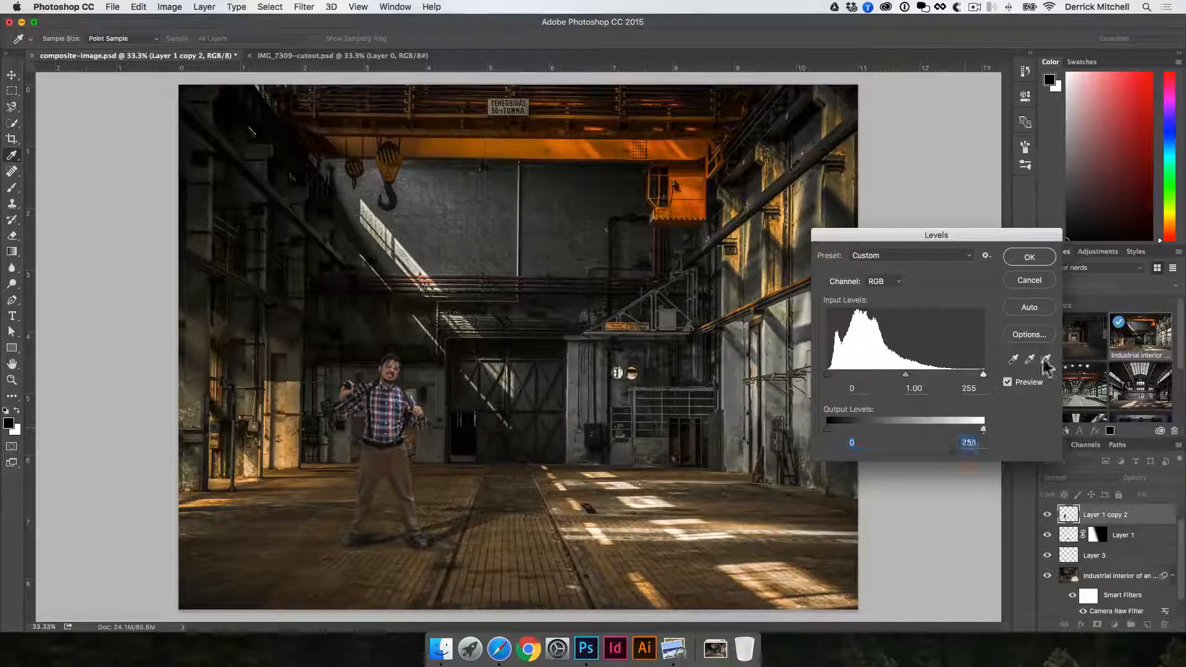
click(1028, 280)
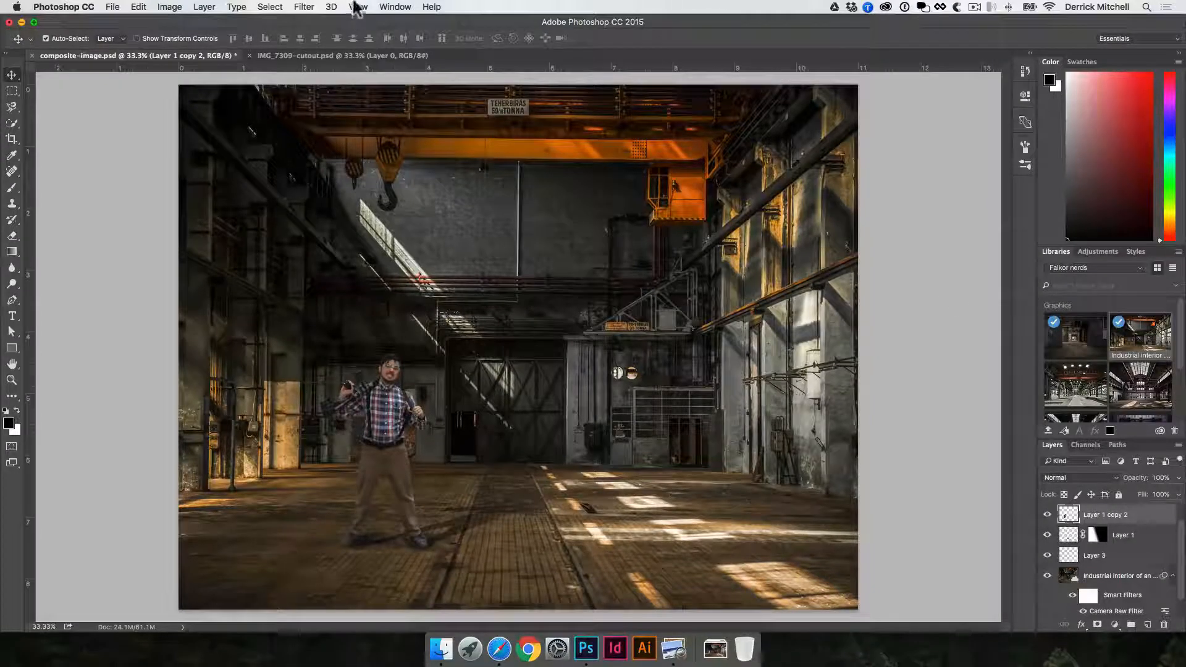
click(303, 7)
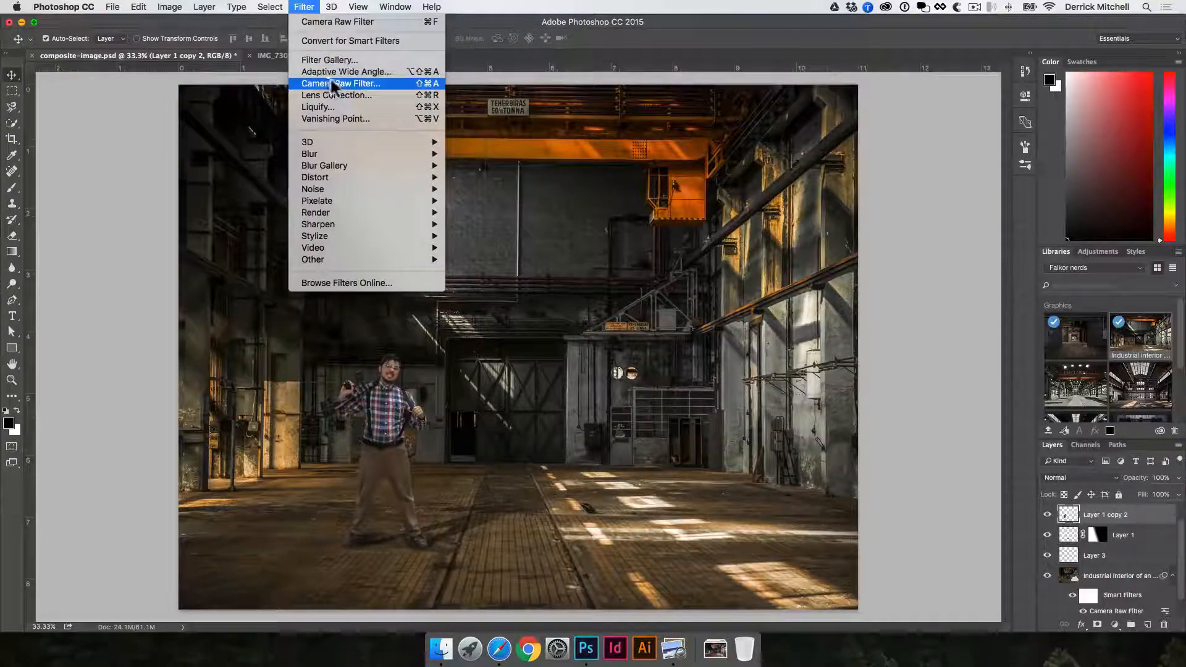
click(335, 118)
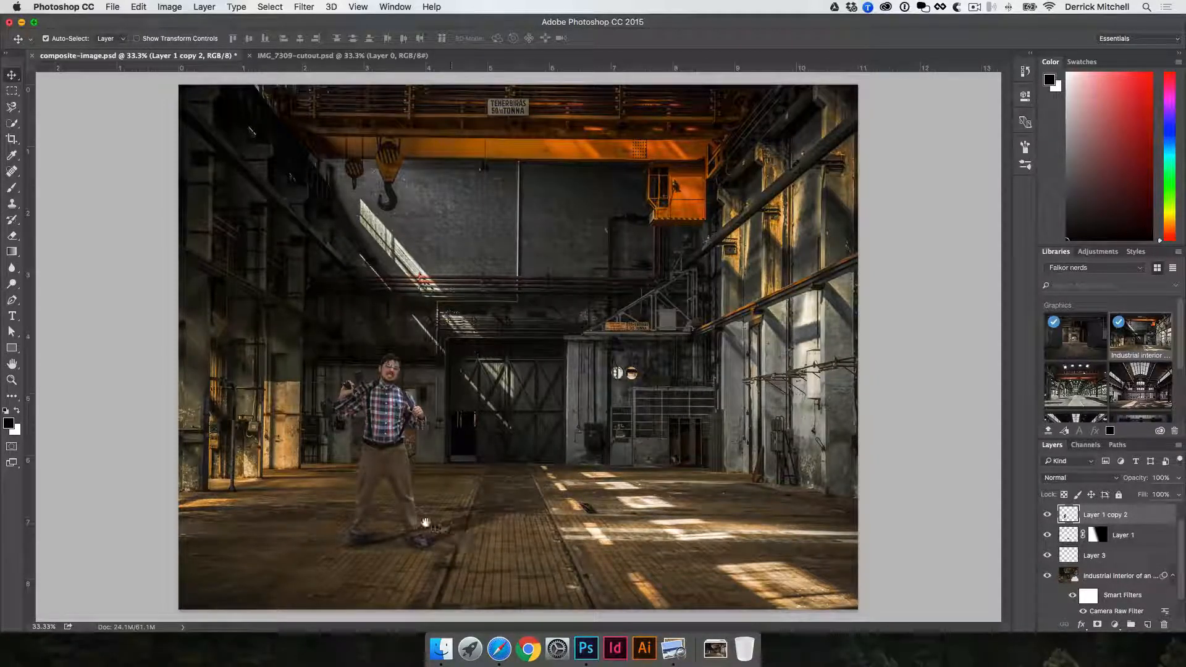
key(super)
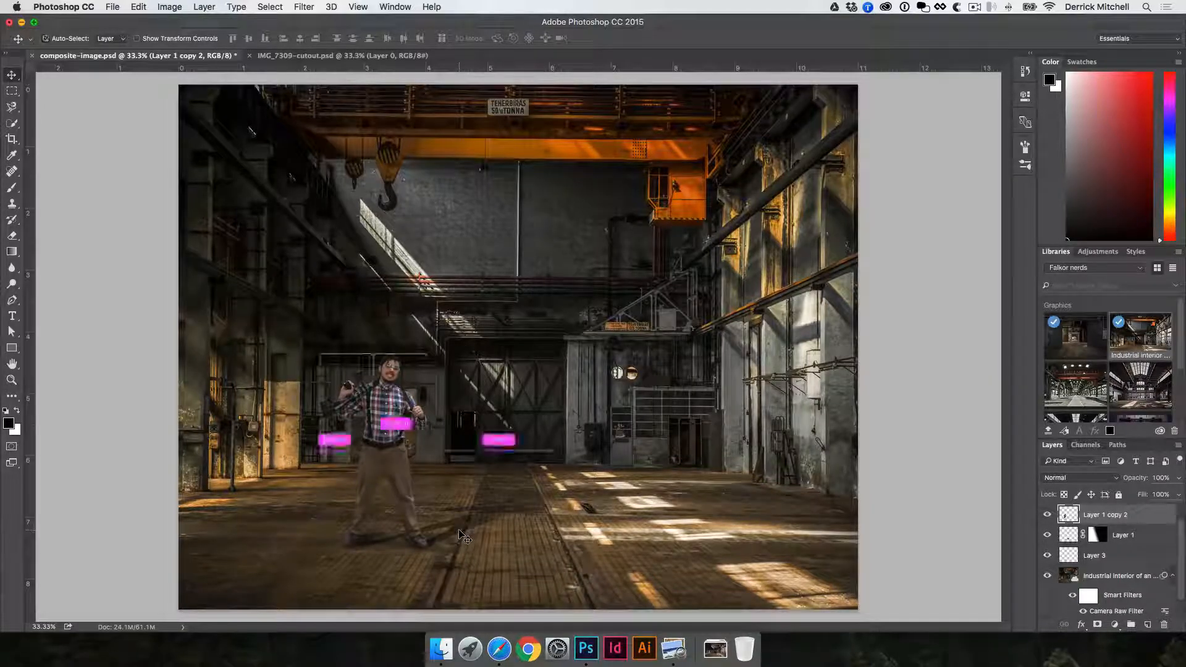